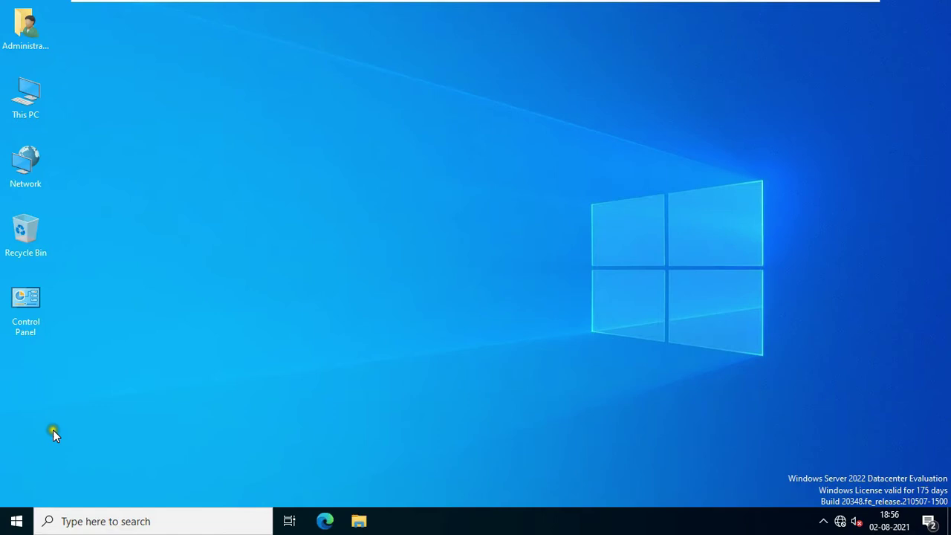
Step: Launch Server Manager from the Start menu and open its Tools list
{"action": "left_click", "coordinate": [7, 526]}
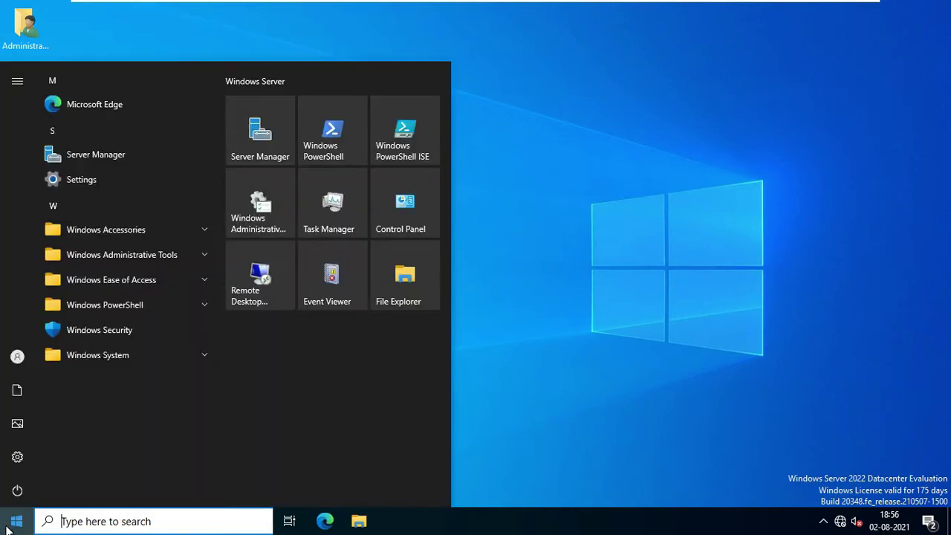
{"action": "left_click", "coordinate": [273, 159]}
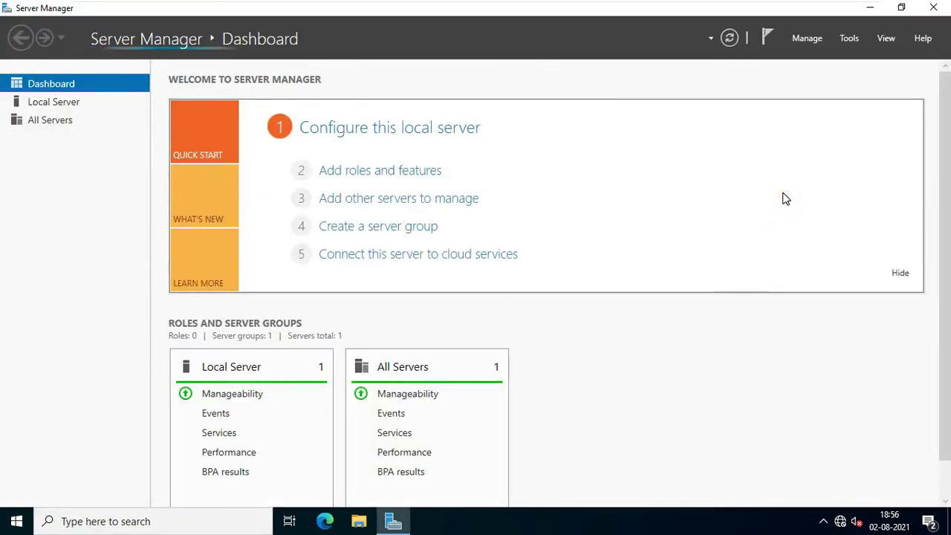
{"action": "left_click", "coordinate": [786, 191]}
{"action": "left_click", "coordinate": [849, 38]}
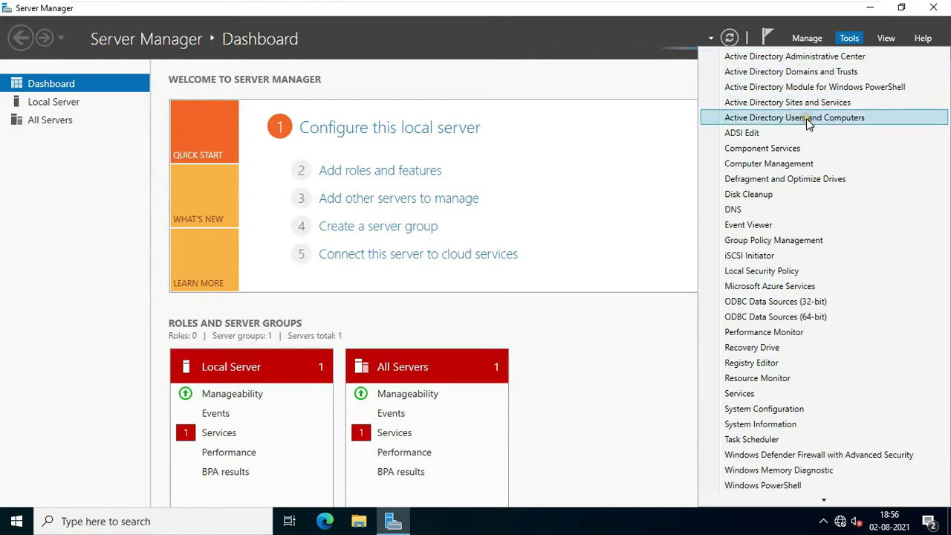
Step: Open Active Directory Users and Computers and add an 'Accounts' OU under vinayak.local
{"action": "left_click", "coordinate": [809, 120]}
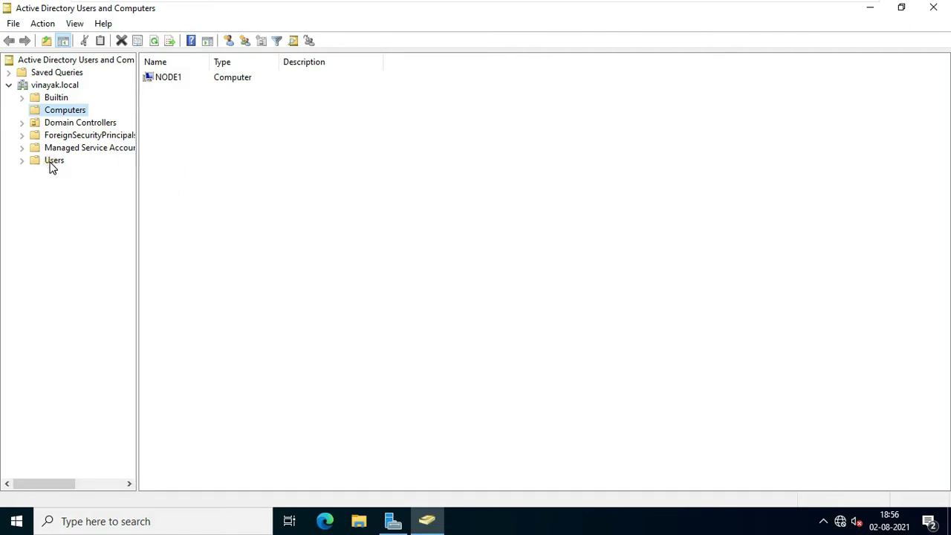
{"action": "left_click", "coordinate": [61, 86]}
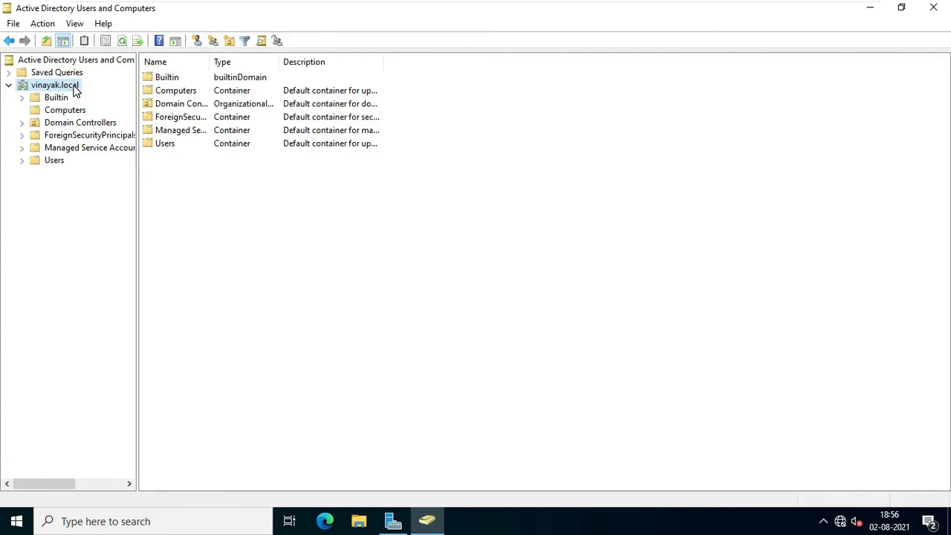
{"action": "right_click", "coordinate": [75, 89]}
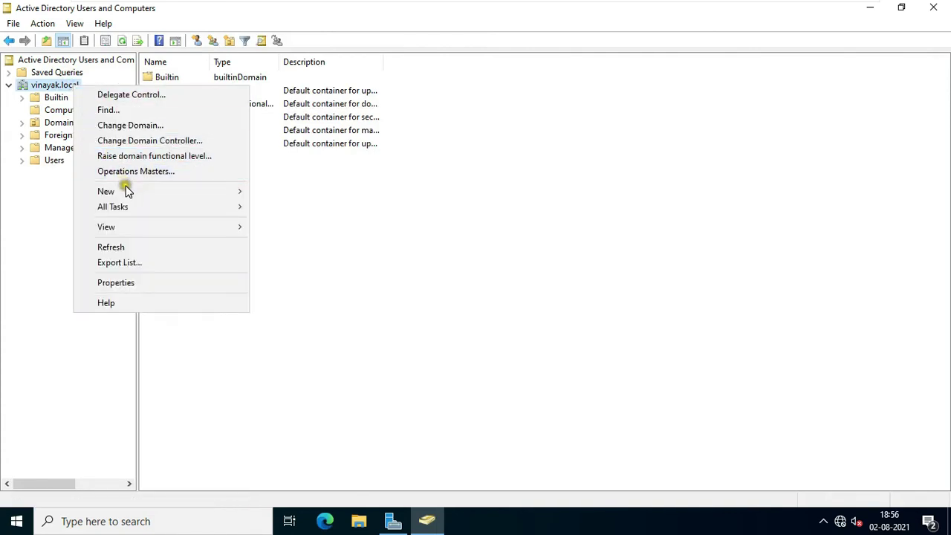
{"action": "mouse_move", "coordinate": [125, 190]}
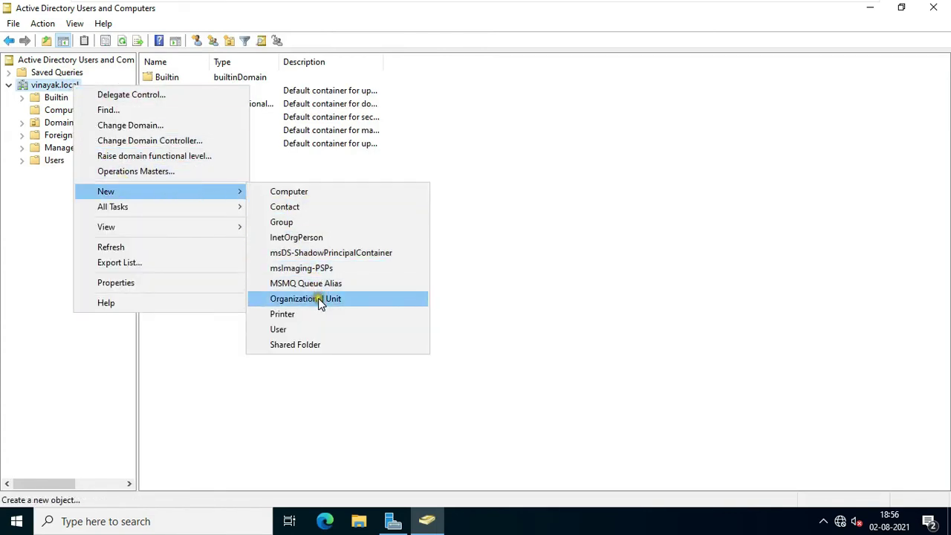
{"action": "left_click", "coordinate": [357, 301]}
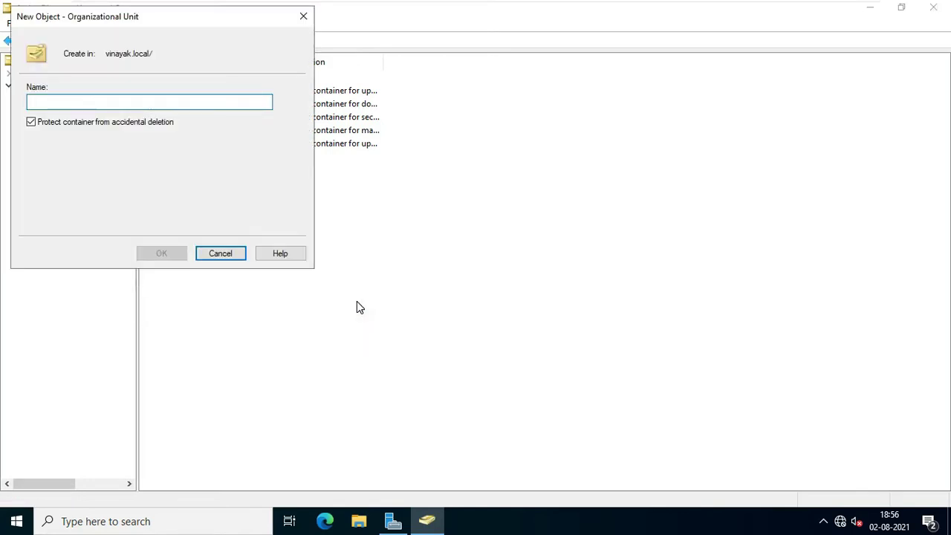
{"action": "type", "text": "Accounts"}
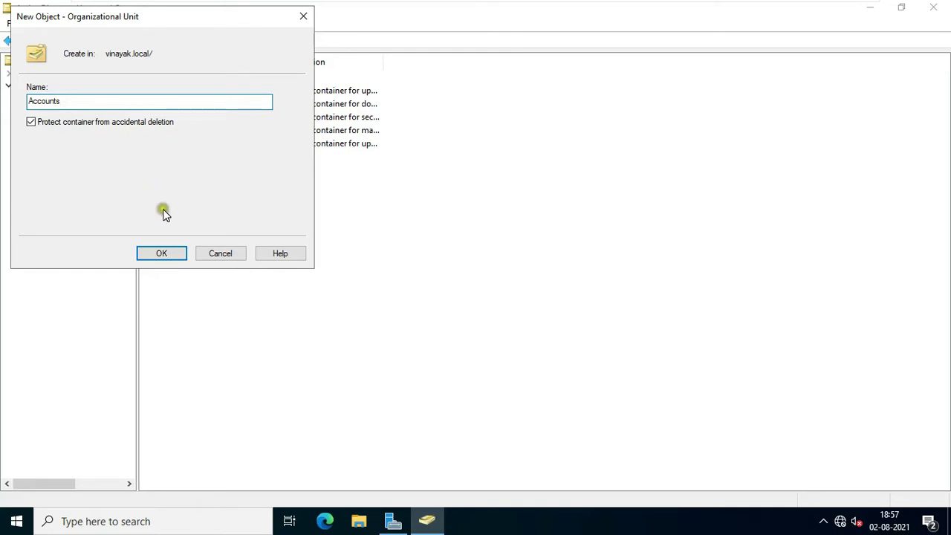
{"action": "left_click", "coordinate": [158, 255]}
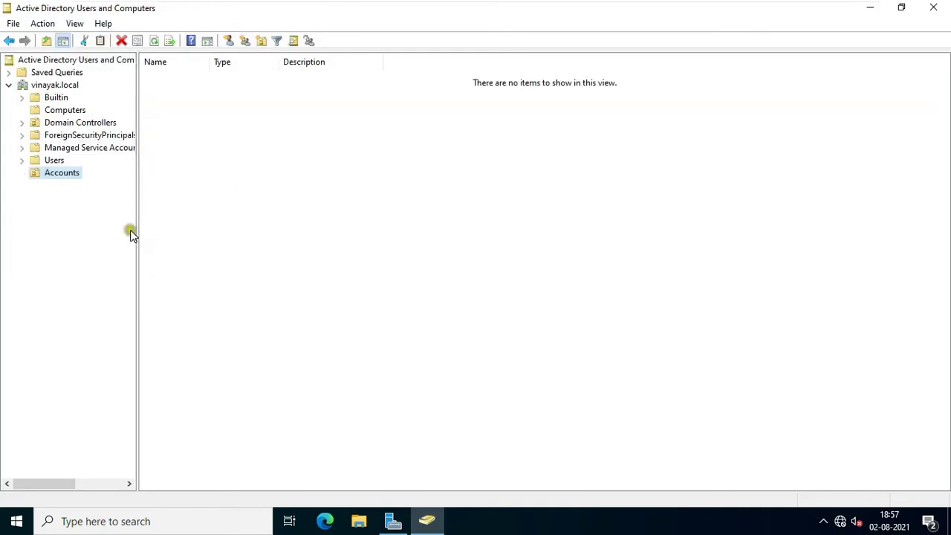
Step: Start a new user in the Accounts OU and enter the user's name and logon name
{"action": "right_click", "coordinate": [75, 179]}
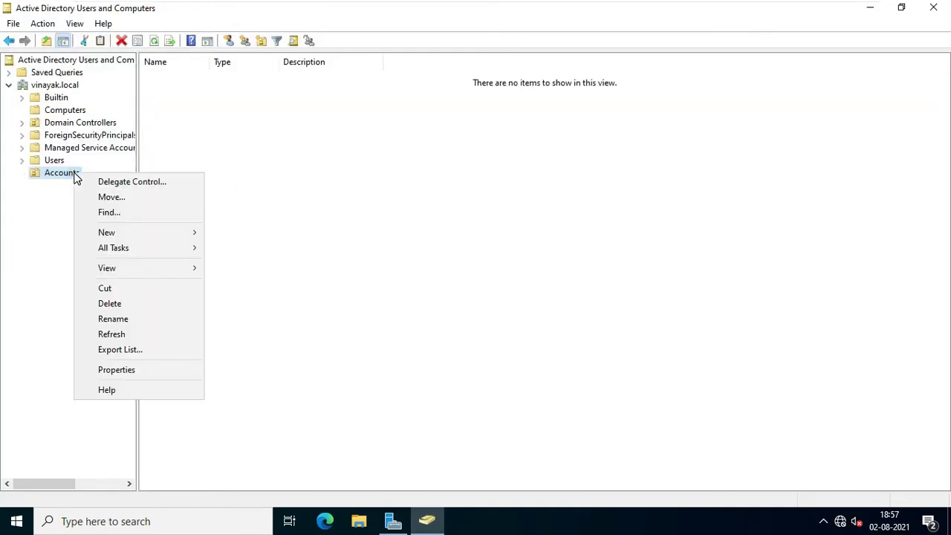
{"action": "left_click", "coordinate": [109, 231]}
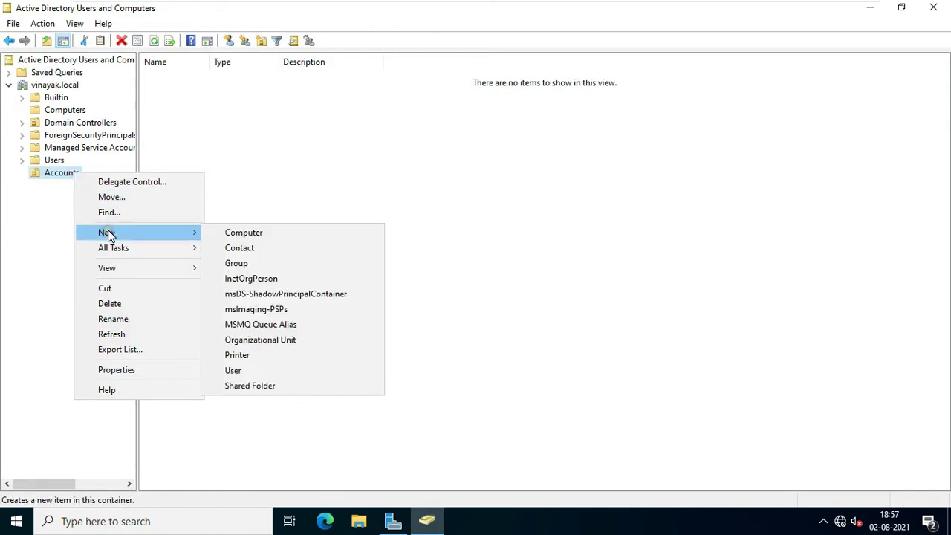
{"action": "left_click", "coordinate": [238, 370]}
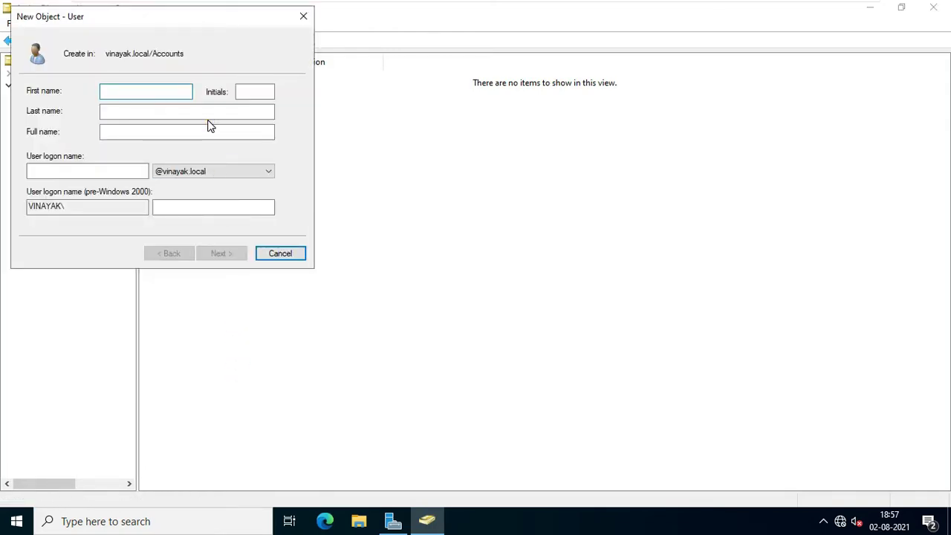
{"action": "left_click", "coordinate": [81, 170]}
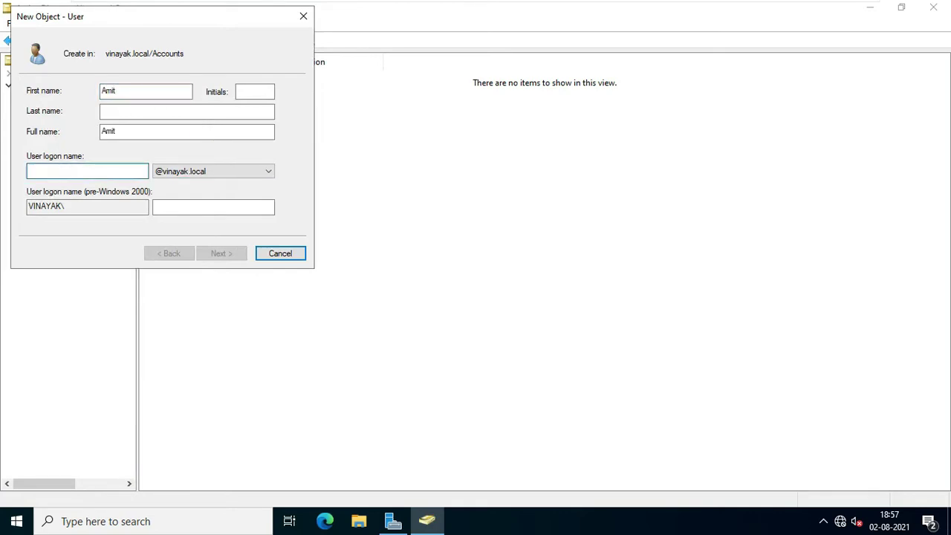
{"action": "type", "text": "amit"}
Step: Set and confirm the user's password, then finish creating the account
{"action": "left_click", "coordinate": [214, 253]}
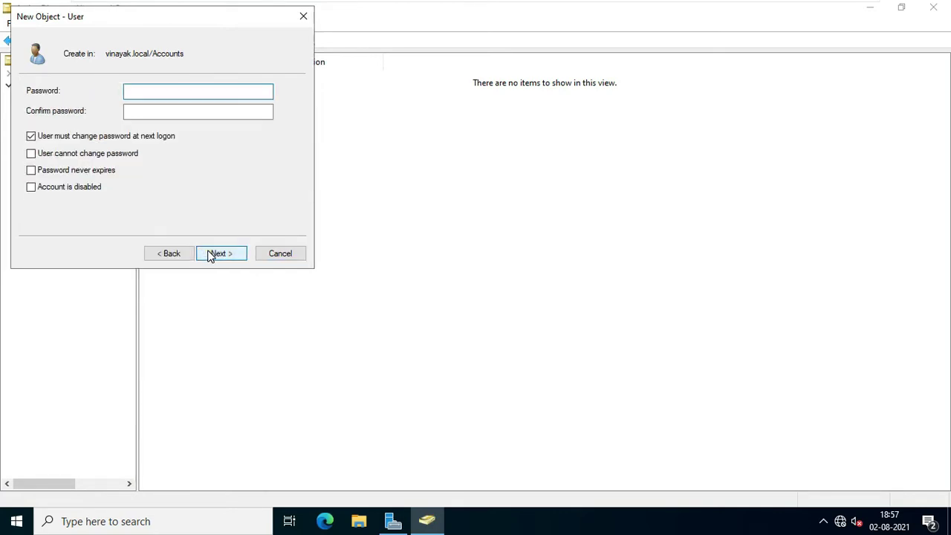
{"action": "type", "text": "•••••••"}
{"action": "left_click", "coordinate": [163, 108]}
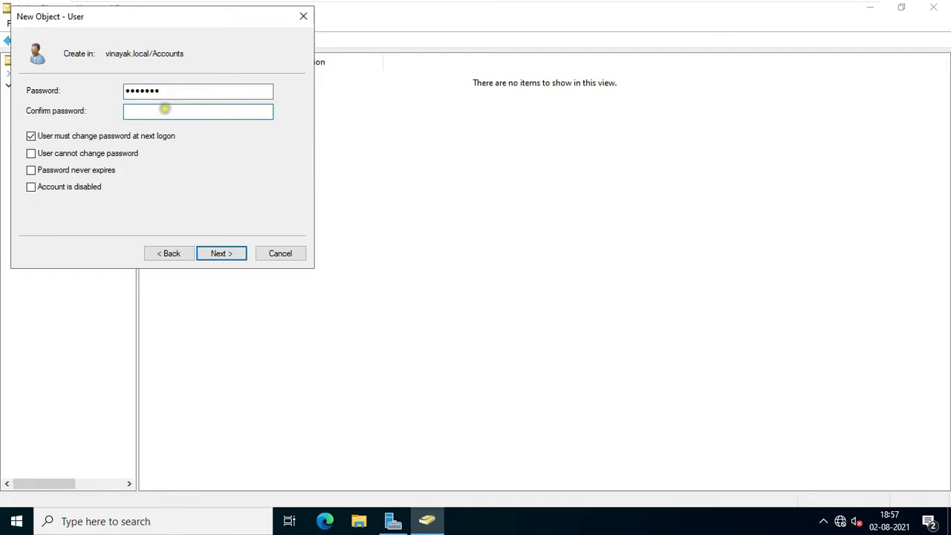
{"action": "type", "text": "•••••••"}
{"action": "left_click", "coordinate": [216, 253]}
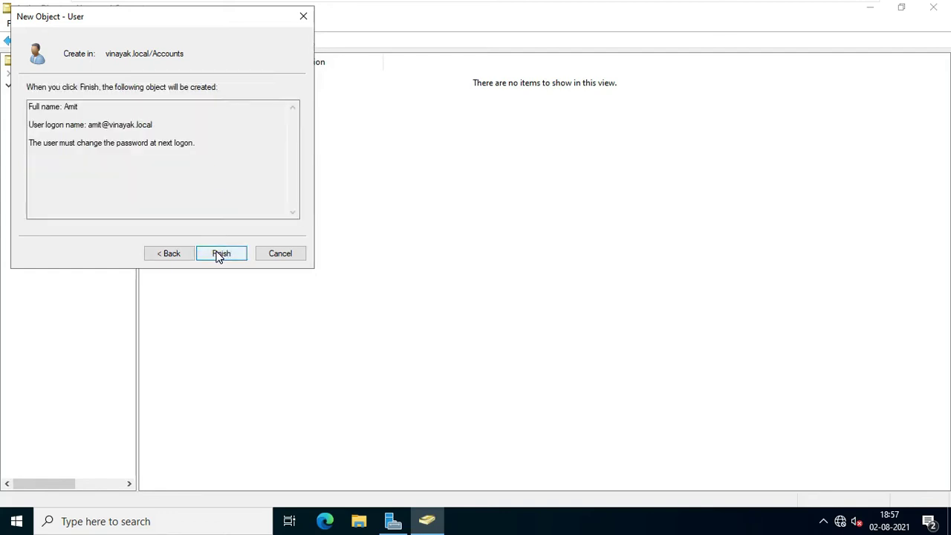
{"action": "left_click", "coordinate": [216, 254]}
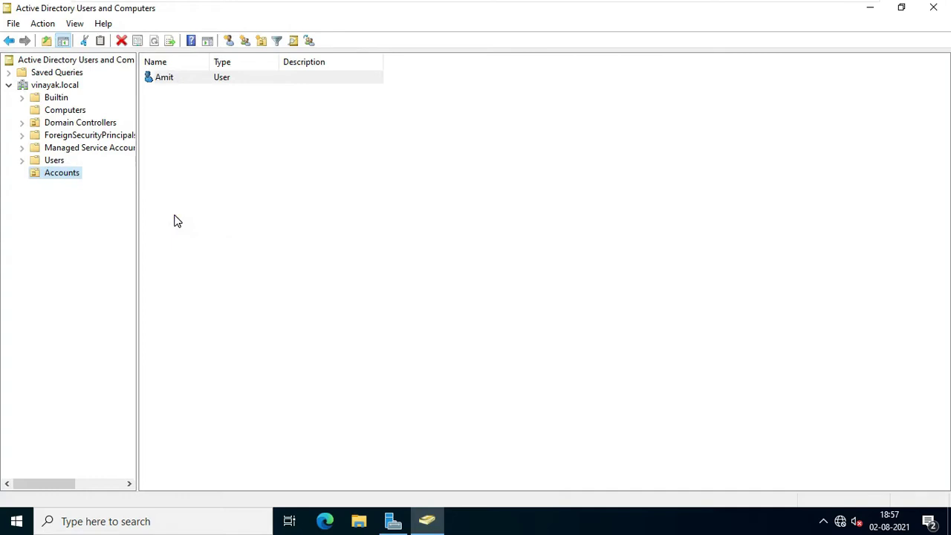
Step: Expand vinayak.local and add a Global Security group named 'FRD' inside Builtin
{"action": "left_click", "coordinate": [177, 221]}
{"action": "left_click", "coordinate": [67, 85]}
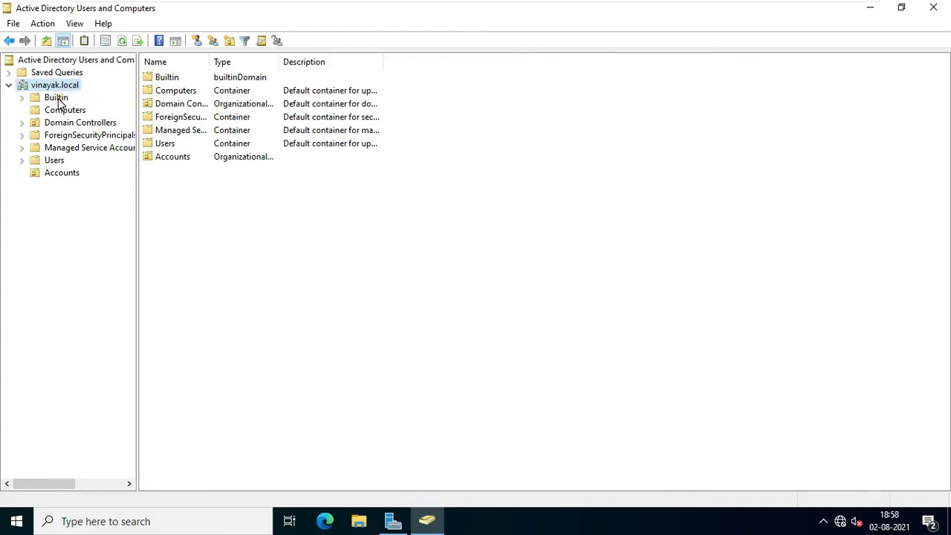
{"action": "left_click", "coordinate": [58, 101]}
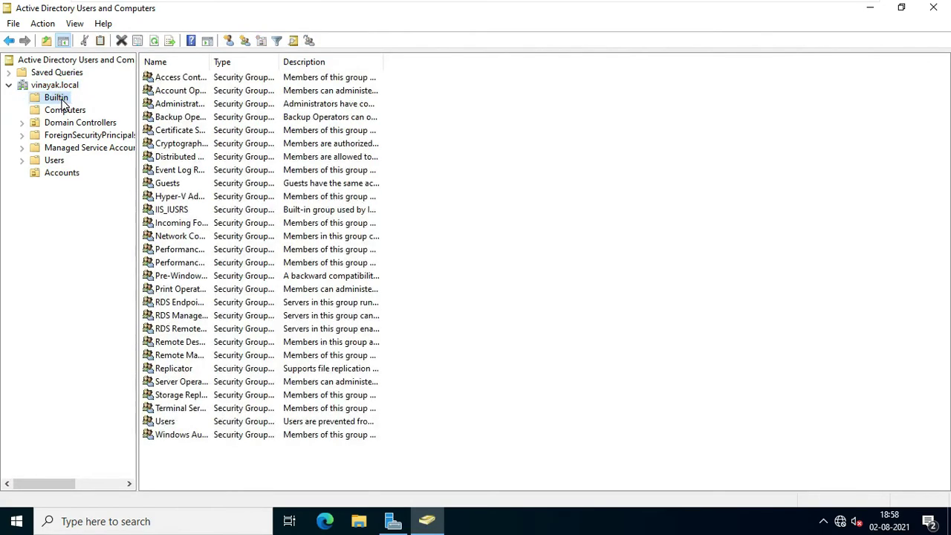
{"action": "left_click", "coordinate": [65, 99]}
{"action": "right_click", "coordinate": [67, 103]}
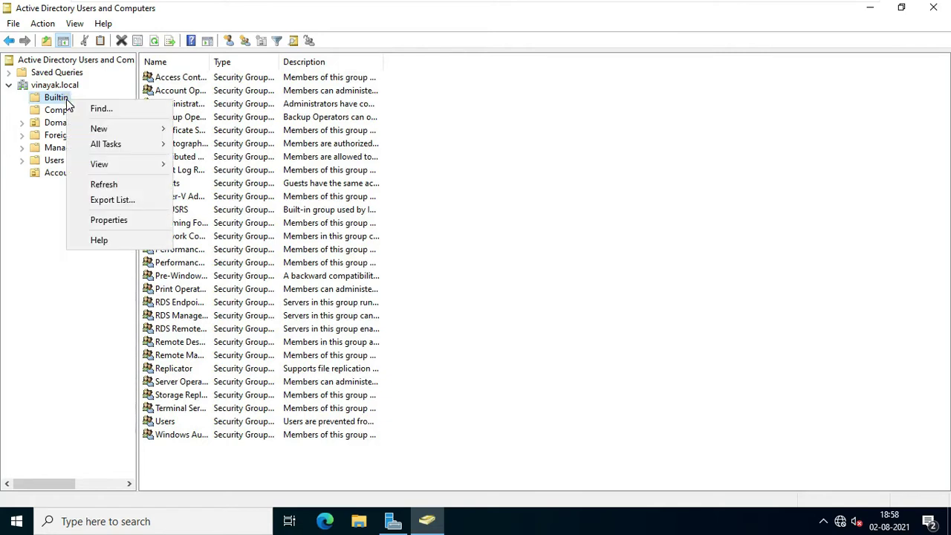
{"action": "left_click", "coordinate": [97, 129]}
{"action": "left_click", "coordinate": [211, 144]}
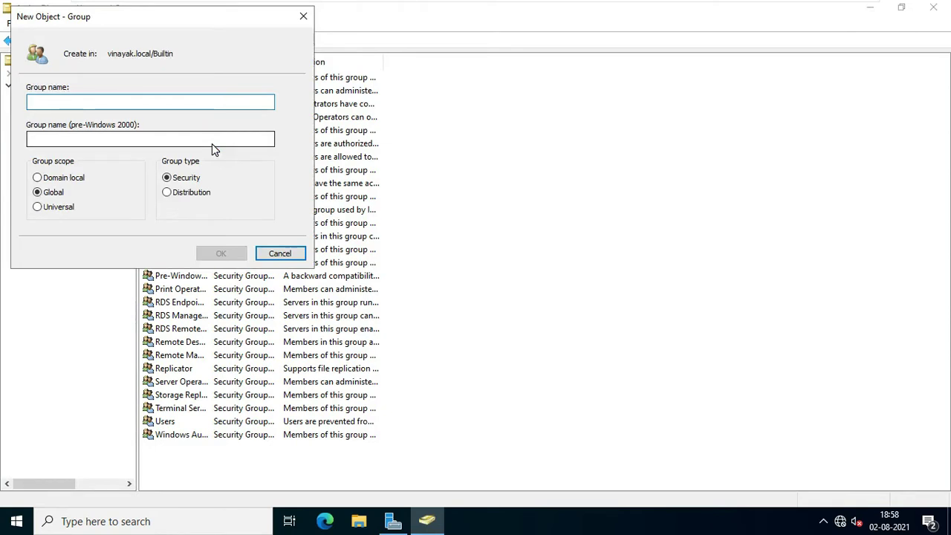
{"action": "type", "text": "FRD"}
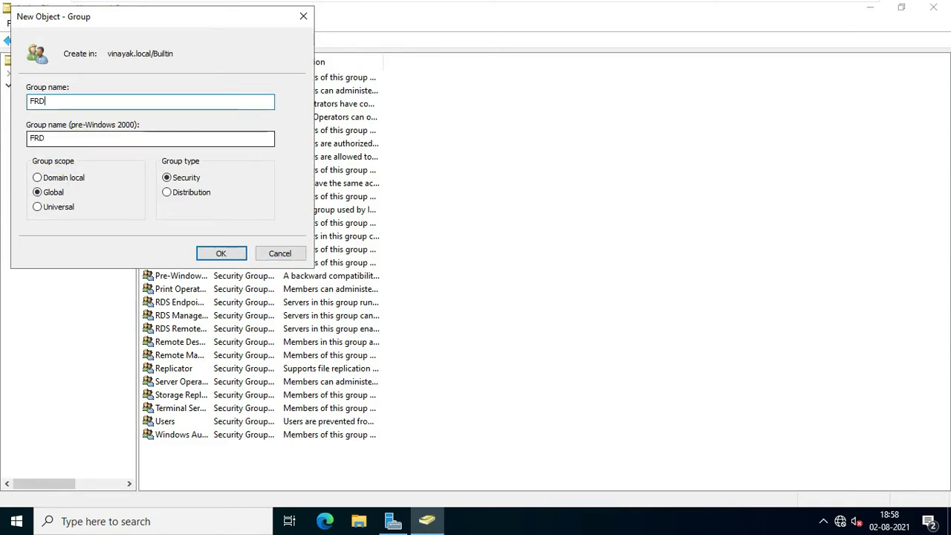
{"action": "left_click", "coordinate": [222, 255]}
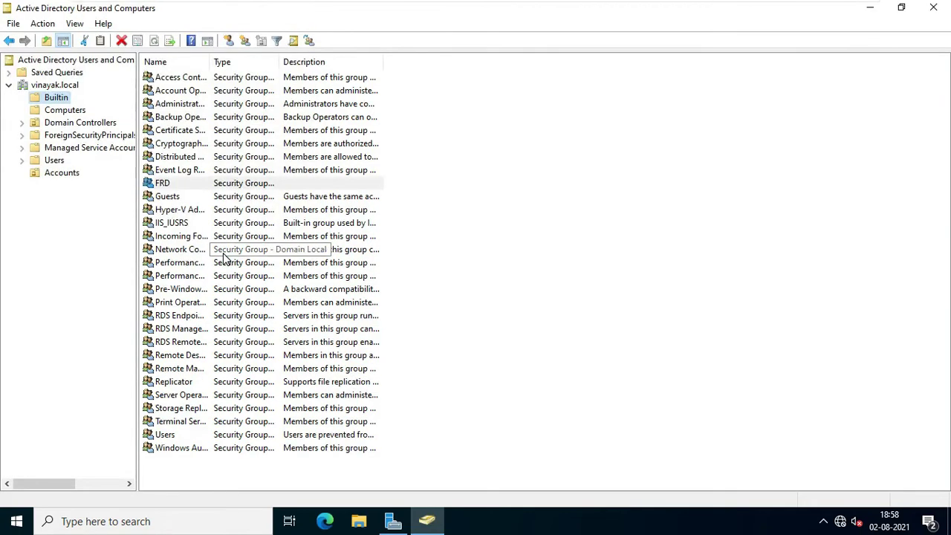
Step: Add the test user to FRD's Members list via Find Now, then apply and close
{"action": "right_click", "coordinate": [164, 186]}
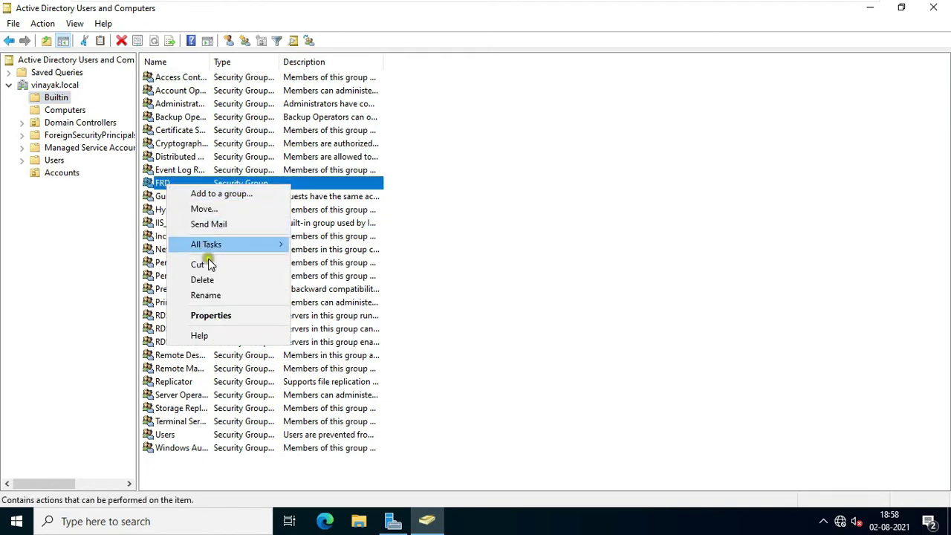
{"action": "left_click", "coordinate": [213, 316]}
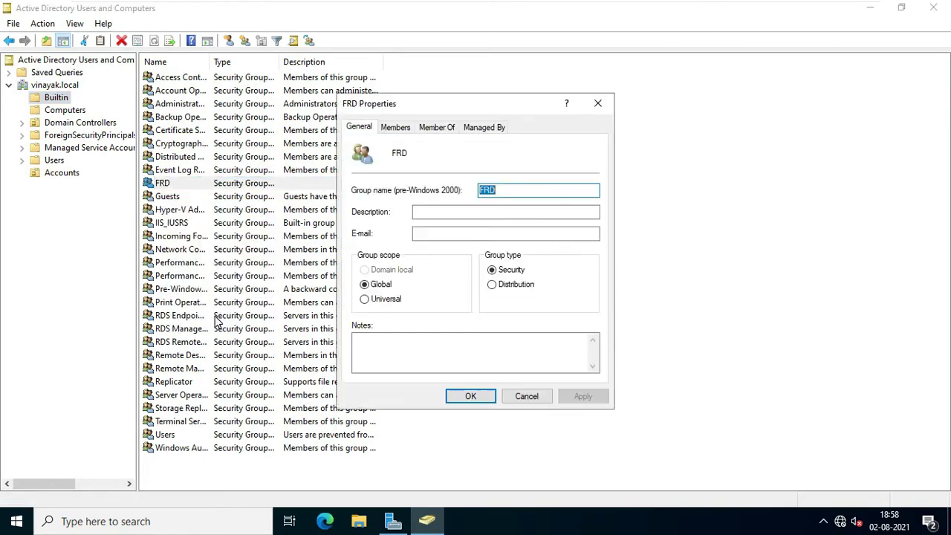
{"action": "left_click", "coordinate": [395, 127]}
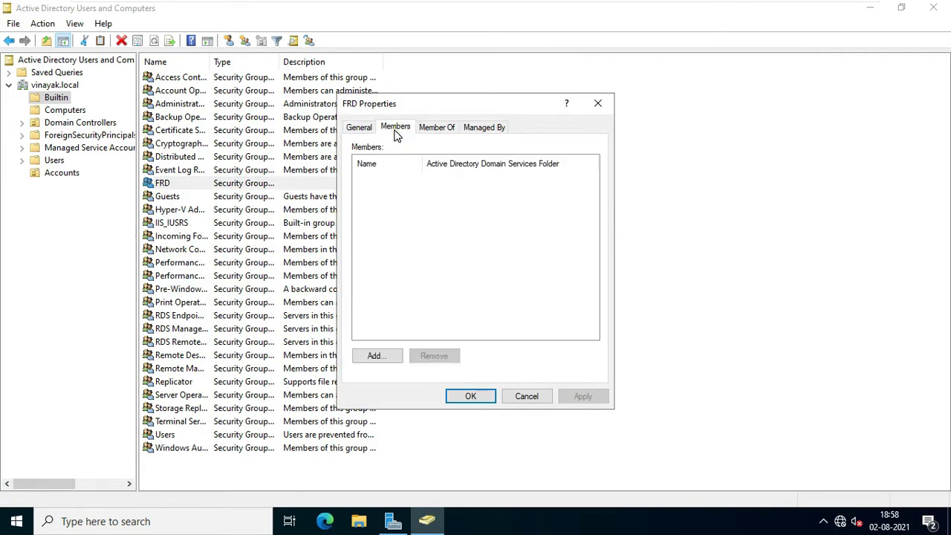
{"action": "left_click", "coordinate": [371, 358]}
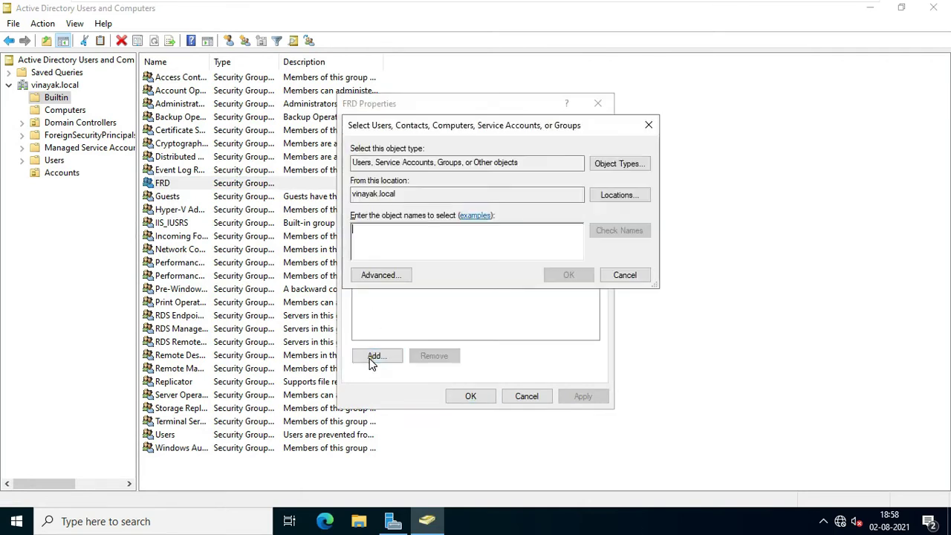
{"action": "left_click", "coordinate": [381, 275]}
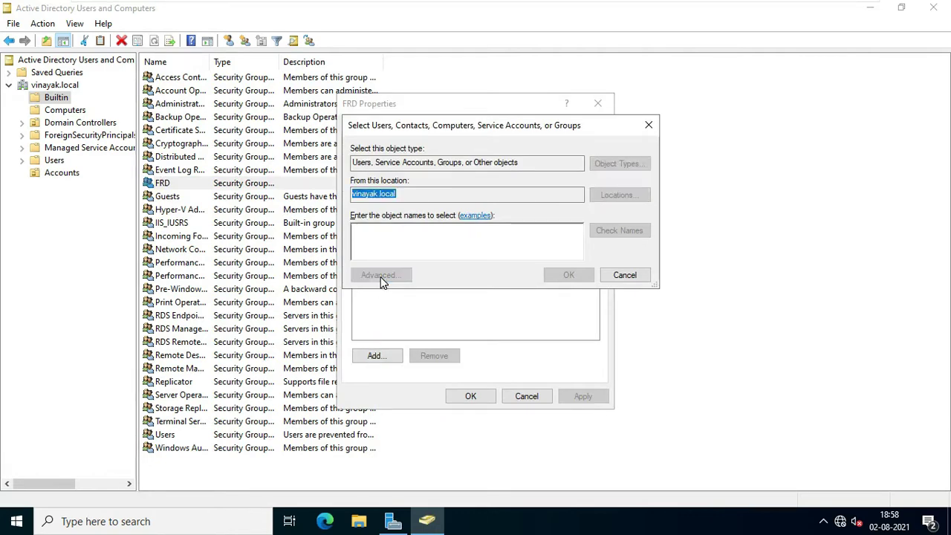
{"action": "left_click", "coordinate": [671, 241]}
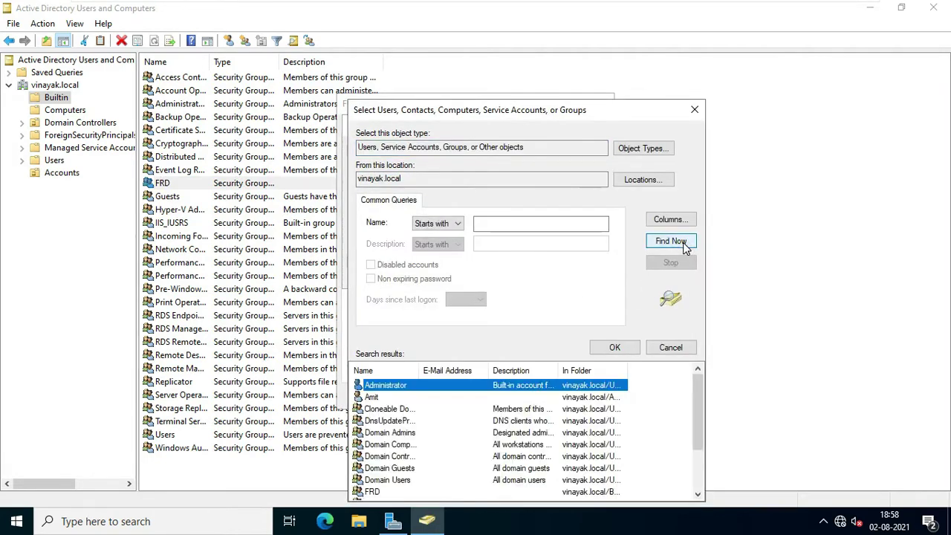
{"action": "left_click", "coordinate": [373, 397]}
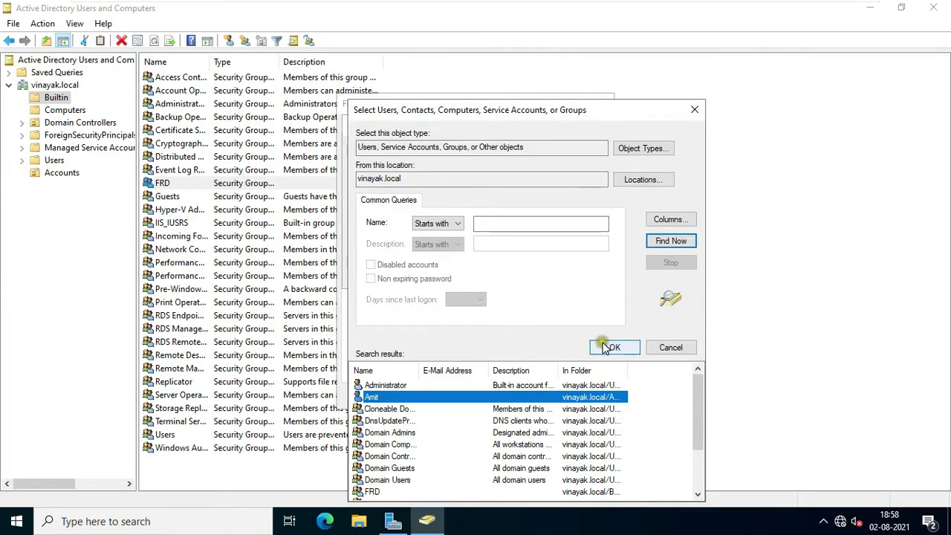
{"action": "left_click", "coordinate": [609, 348]}
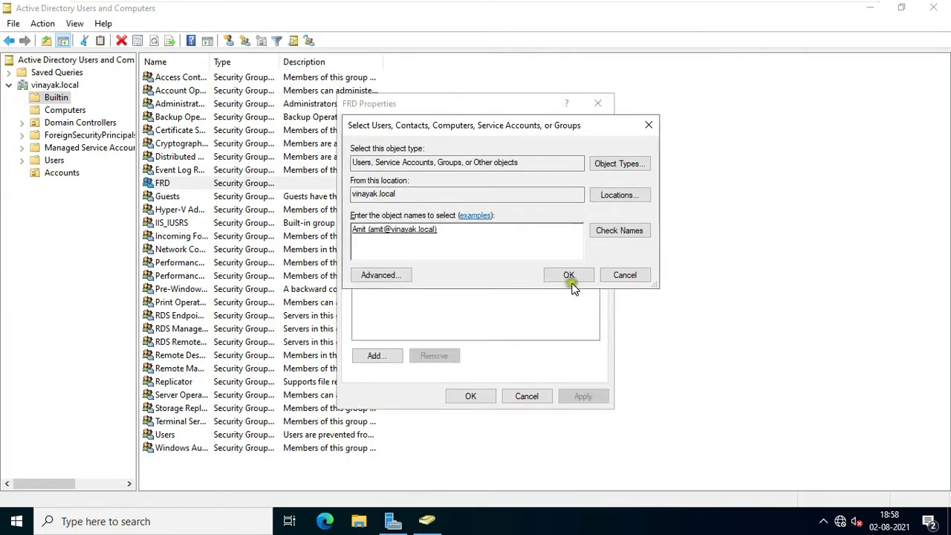
{"action": "left_click", "coordinate": [569, 276]}
{"action": "left_click", "coordinate": [582, 396]}
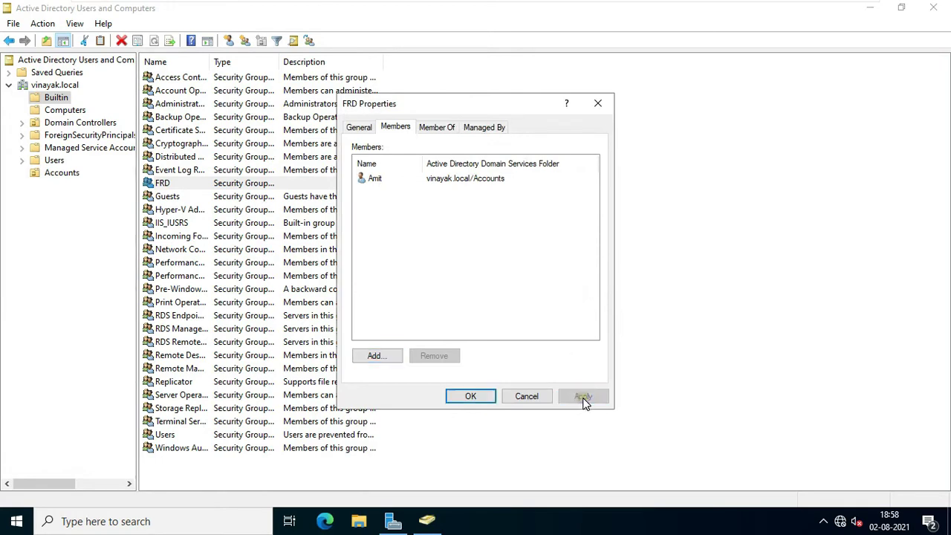
{"action": "left_click", "coordinate": [468, 397]}
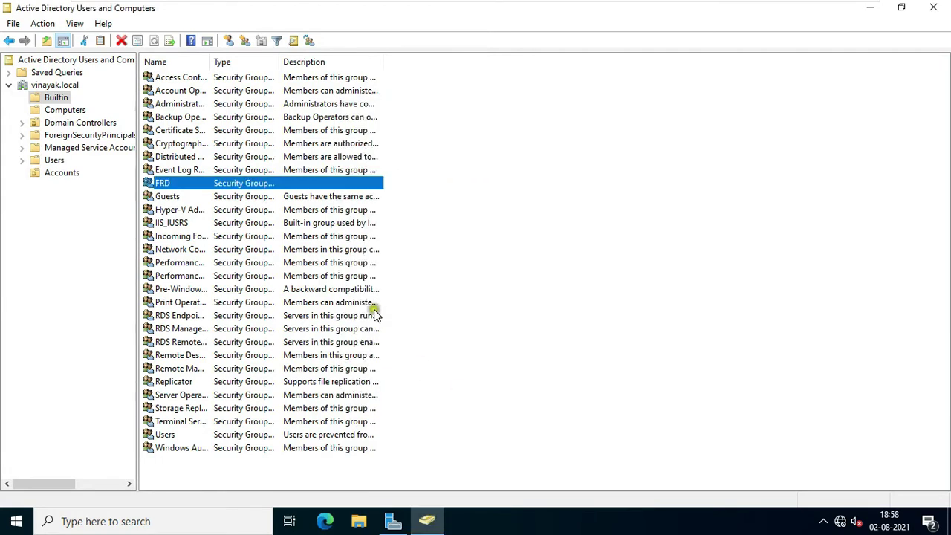
Step: Close the AD and Server Manager windows, then create a 'Redirect' folder on Local Disk (C:)
{"action": "left_click", "coordinate": [932, 9]}
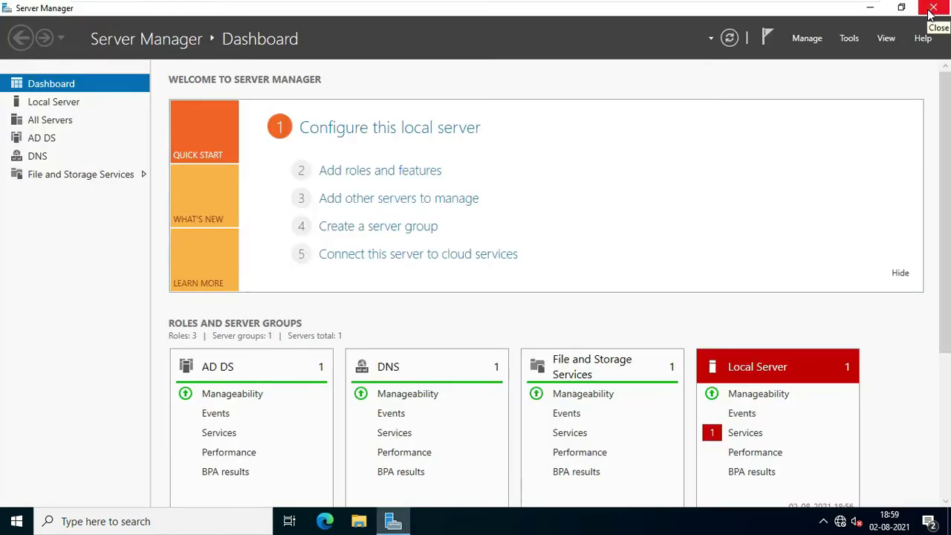
{"action": "left_click", "coordinate": [933, 9]}
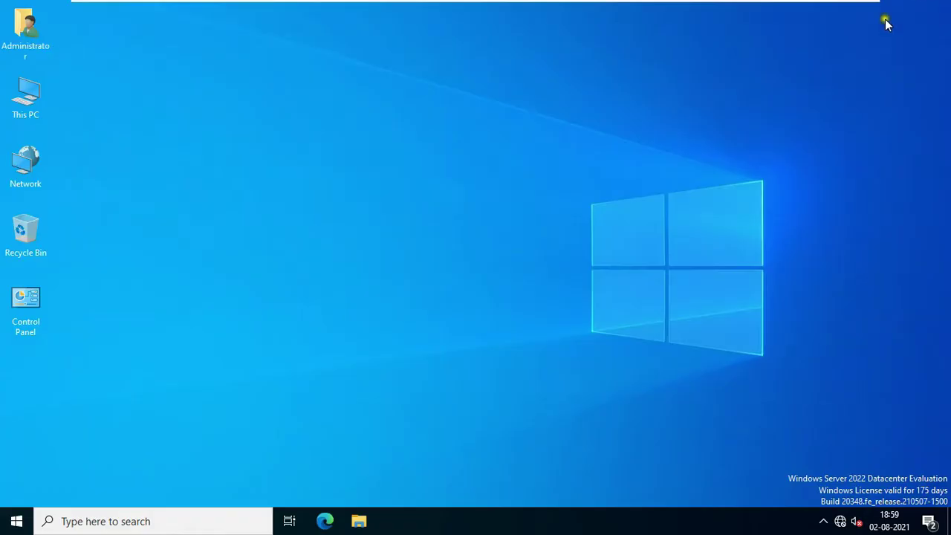
{"action": "double_click", "coordinate": [36, 104]}
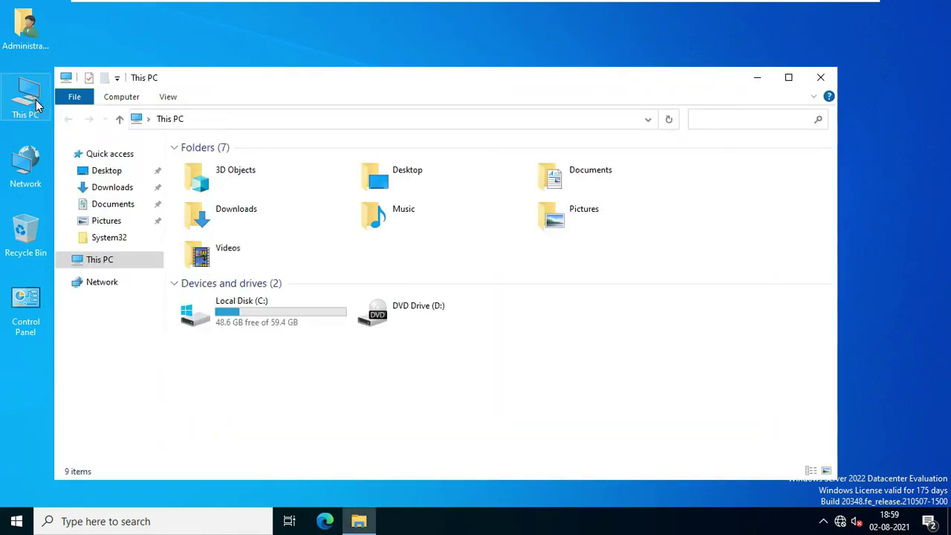
{"action": "double_click", "coordinate": [252, 313]}
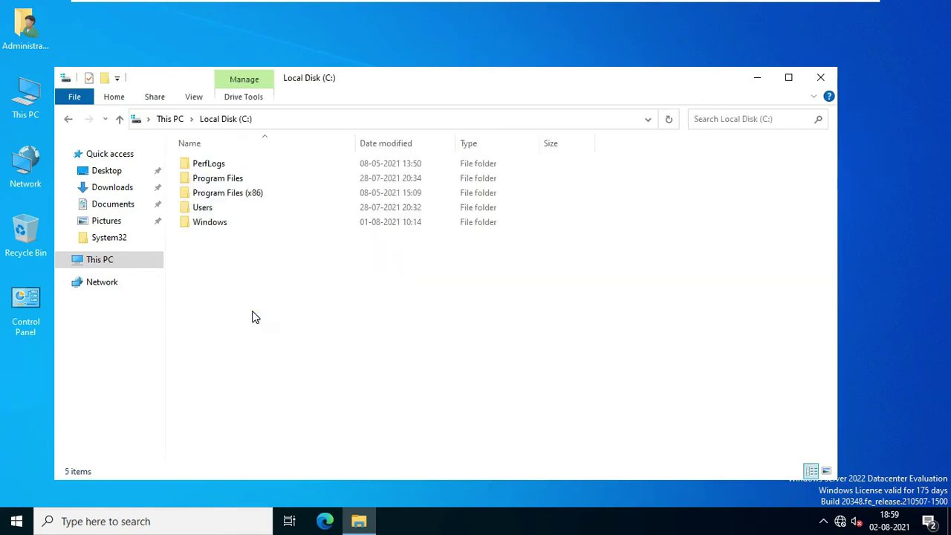
{"action": "right_click", "coordinate": [201, 265]}
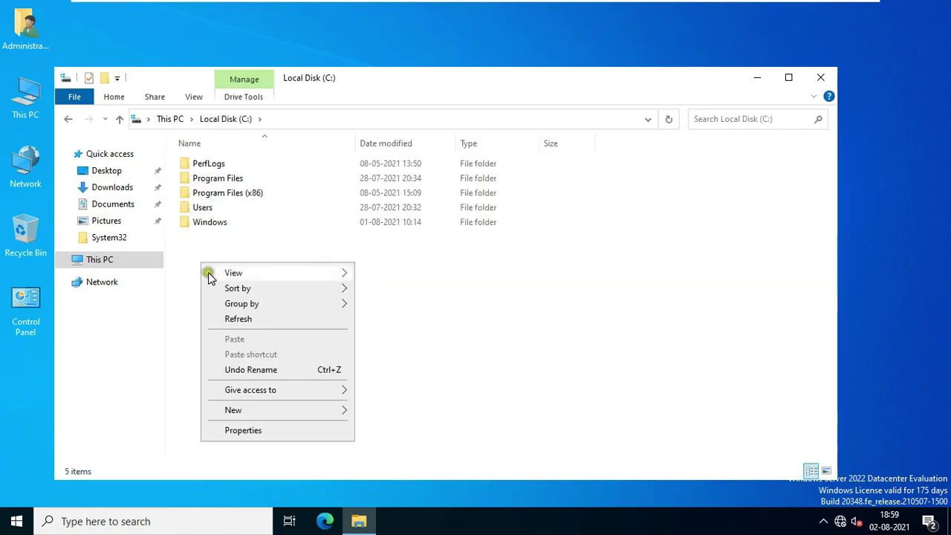
{"action": "mouse_move", "coordinate": [260, 409]}
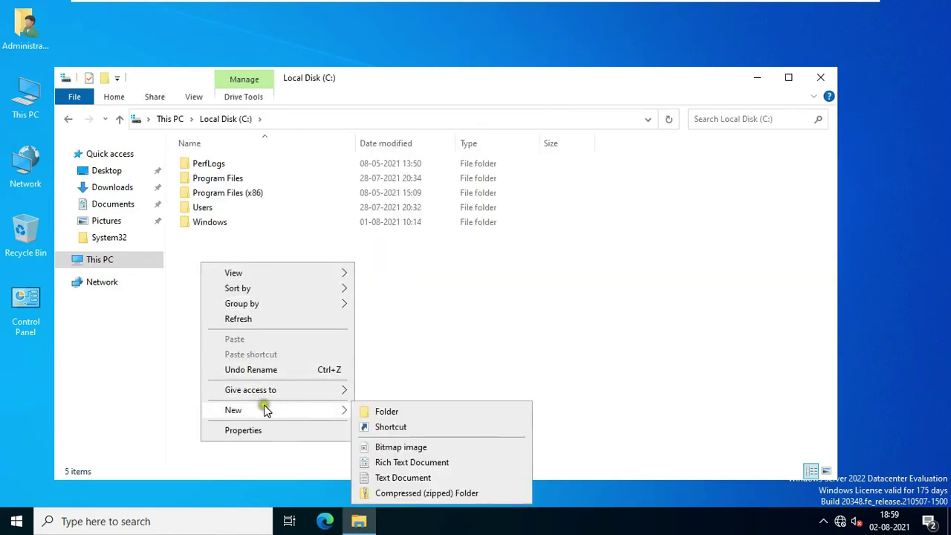
{"action": "left_click", "coordinate": [397, 413]}
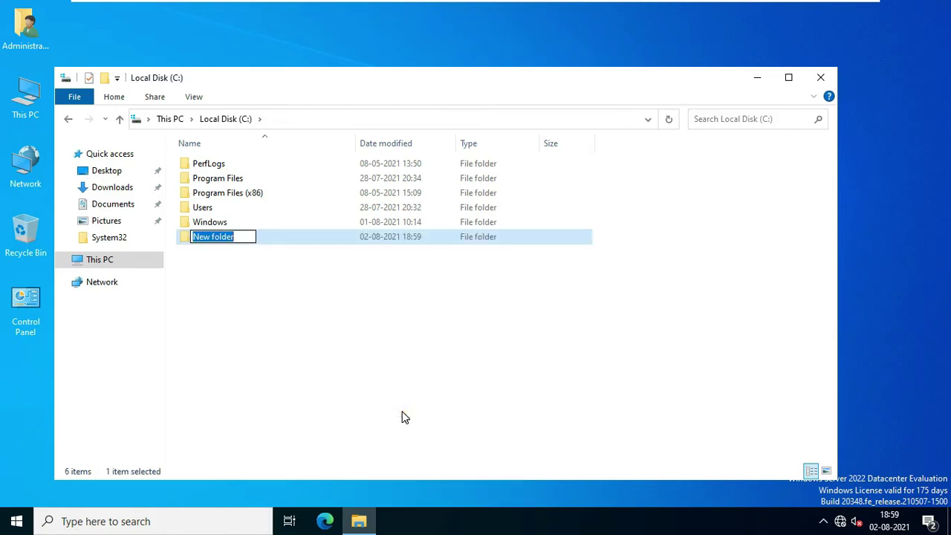
{"action": "type", "text": "R"}
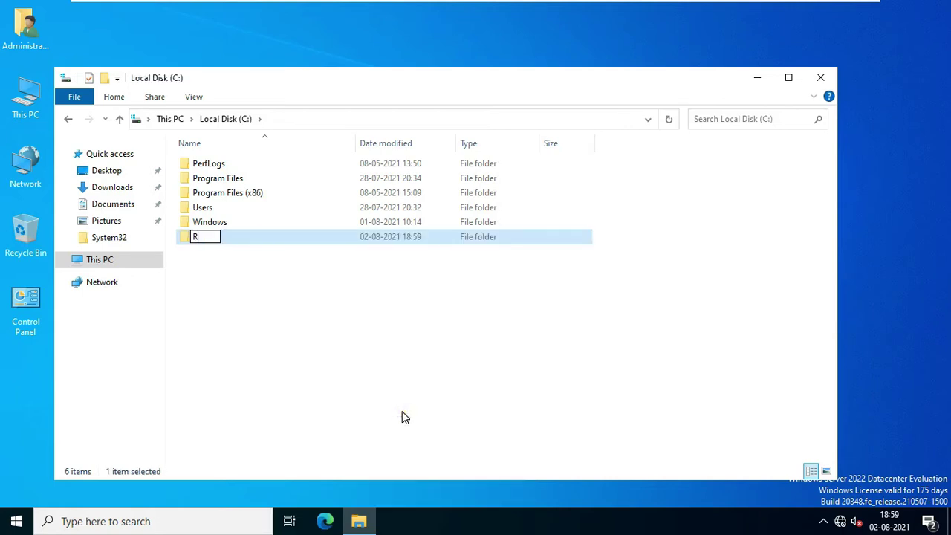
{"action": "type", "text": "edirect"}
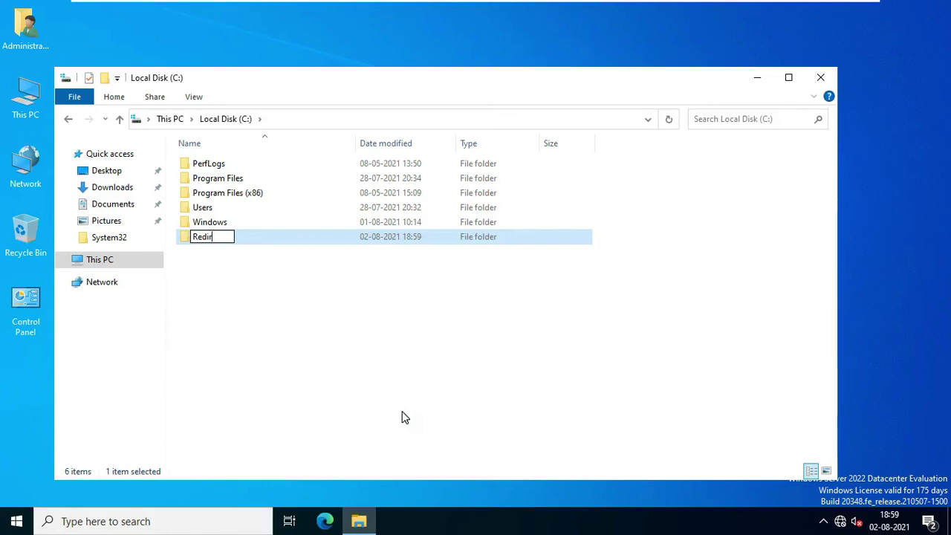
{"action": "left_click", "coordinate": [215, 269]}
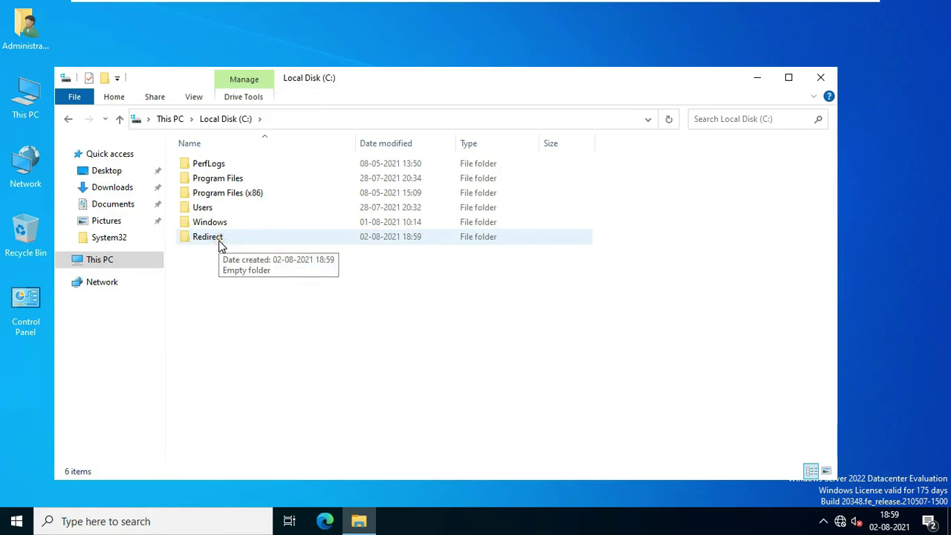
Step: Open Redirect's Advanced Sharing settings and turn on 'Share this folder'
{"action": "right_click", "coordinate": [220, 246]}
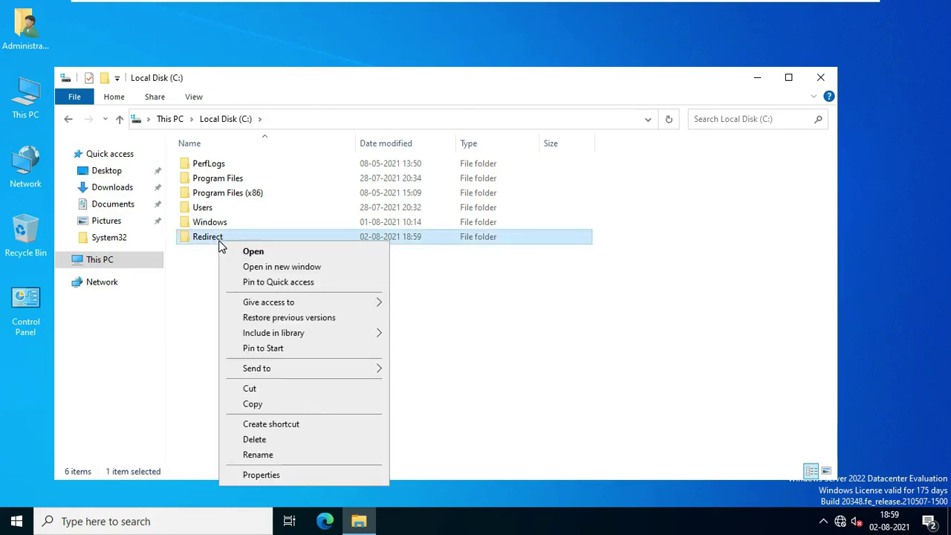
{"action": "left_click", "coordinate": [261, 474]}
{"action": "left_click", "coordinate": [281, 201]}
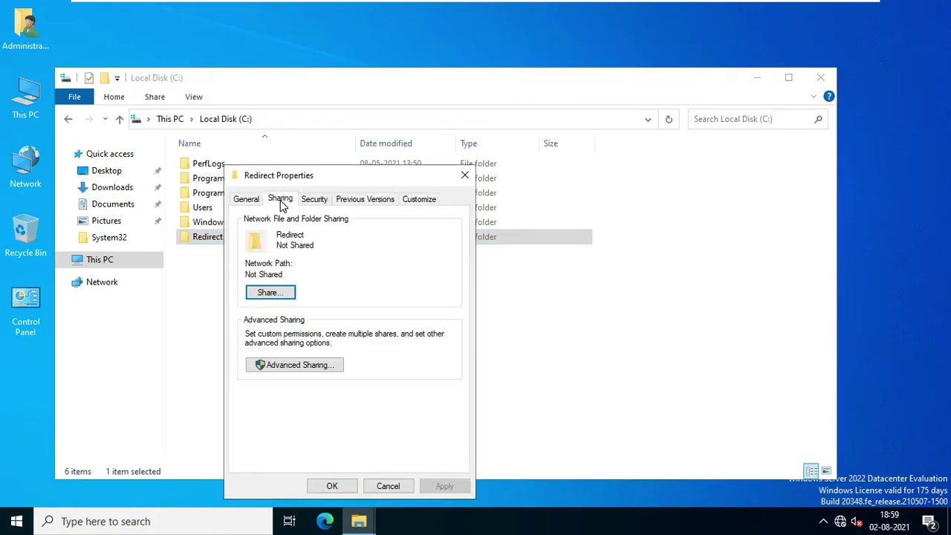
{"action": "left_click", "coordinate": [329, 365]}
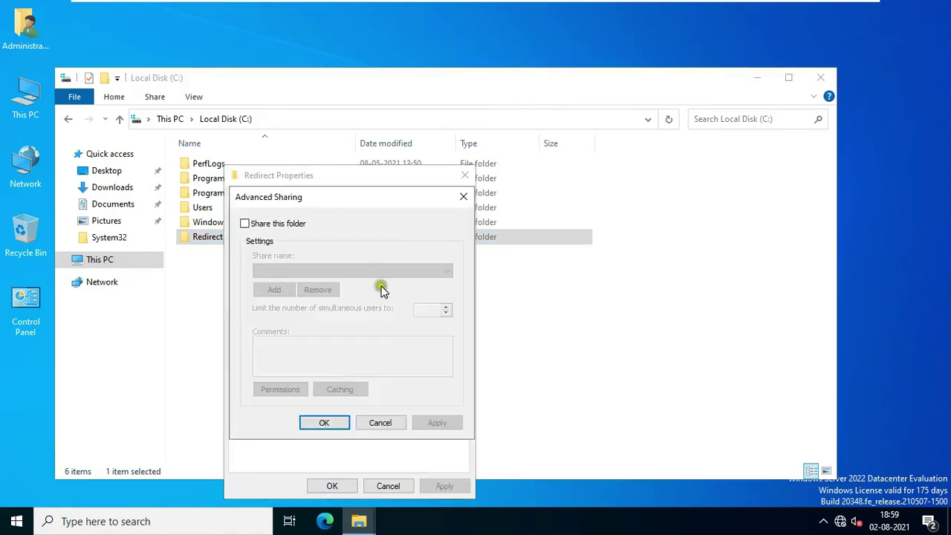
{"action": "left_click", "coordinate": [245, 224]}
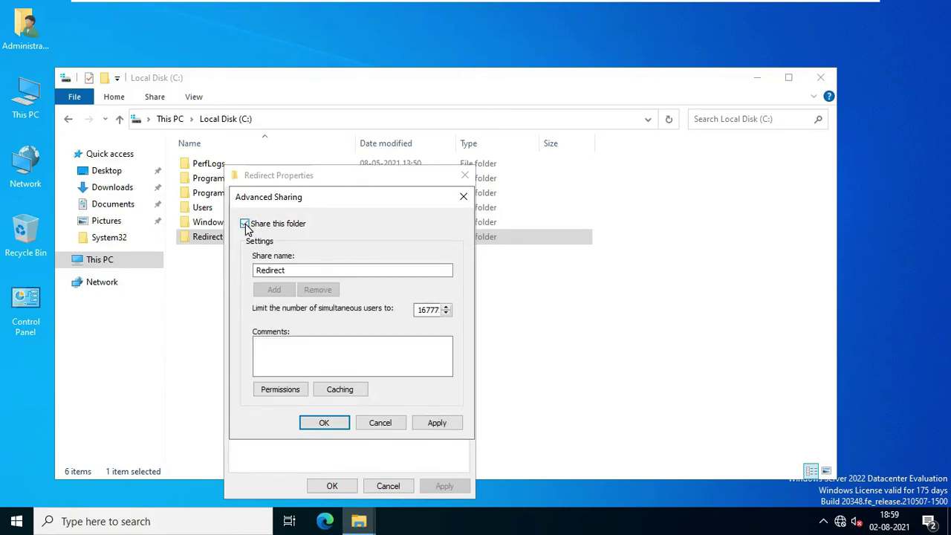
Step: Grant Everyone Full Control on the Redirect share and apply the sharing settings
{"action": "left_click", "coordinate": [285, 391]}
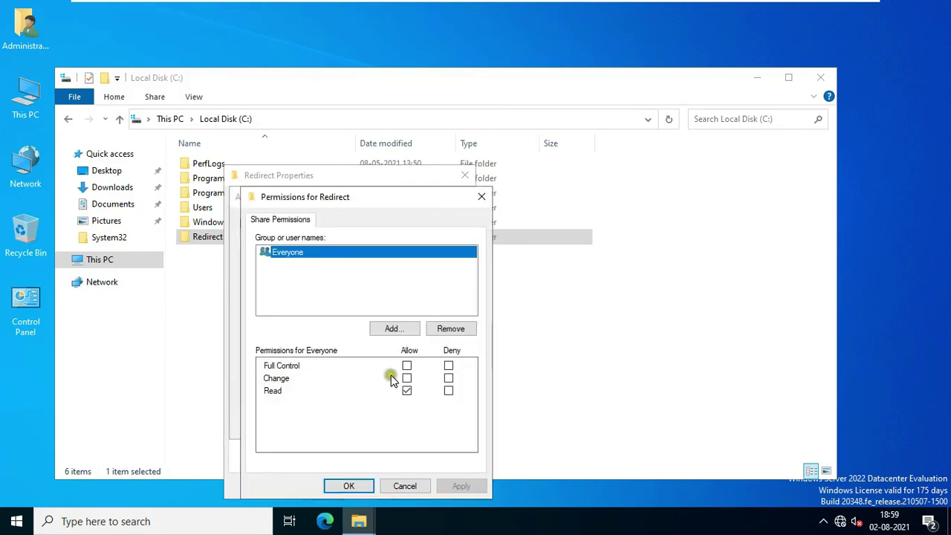
{"action": "left_click", "coordinate": [406, 366]}
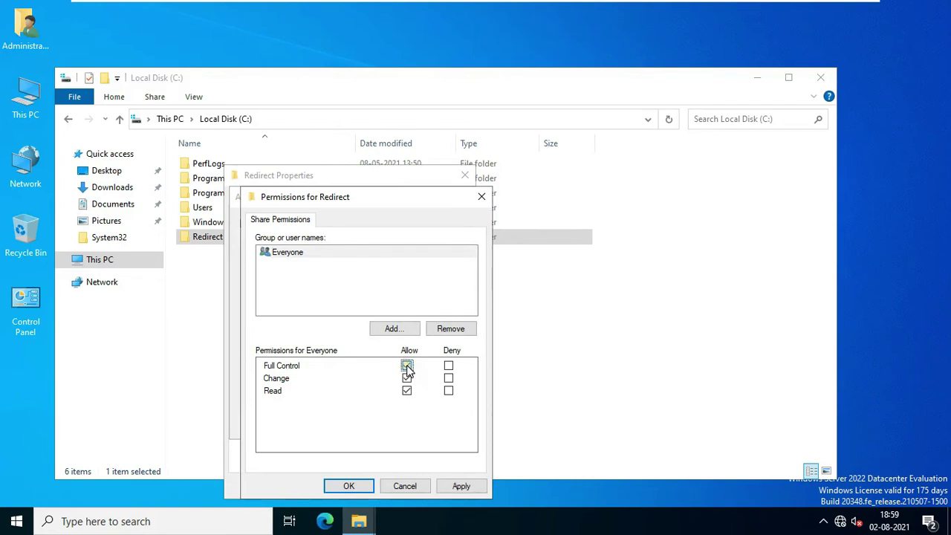
{"action": "left_click", "coordinate": [460, 486]}
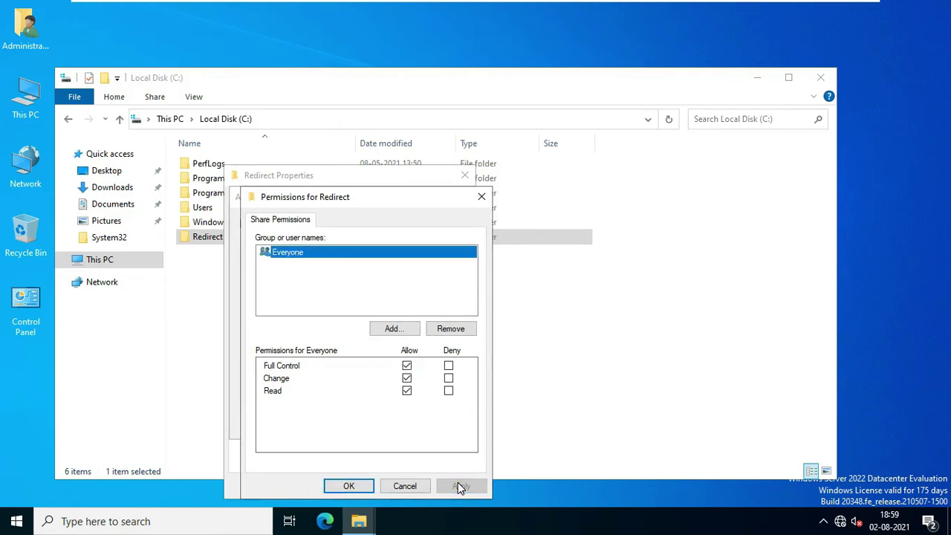
{"action": "left_click", "coordinate": [348, 486]}
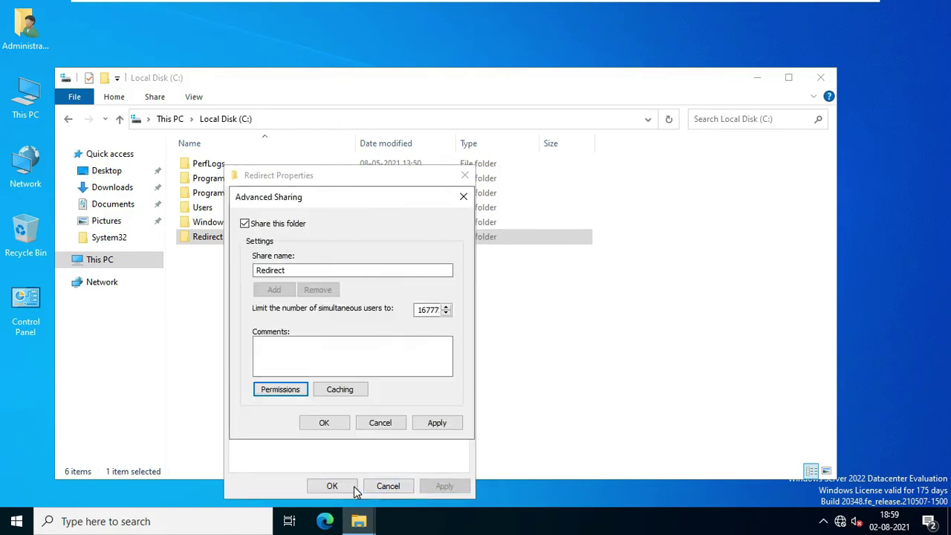
{"action": "left_click", "coordinate": [444, 422]}
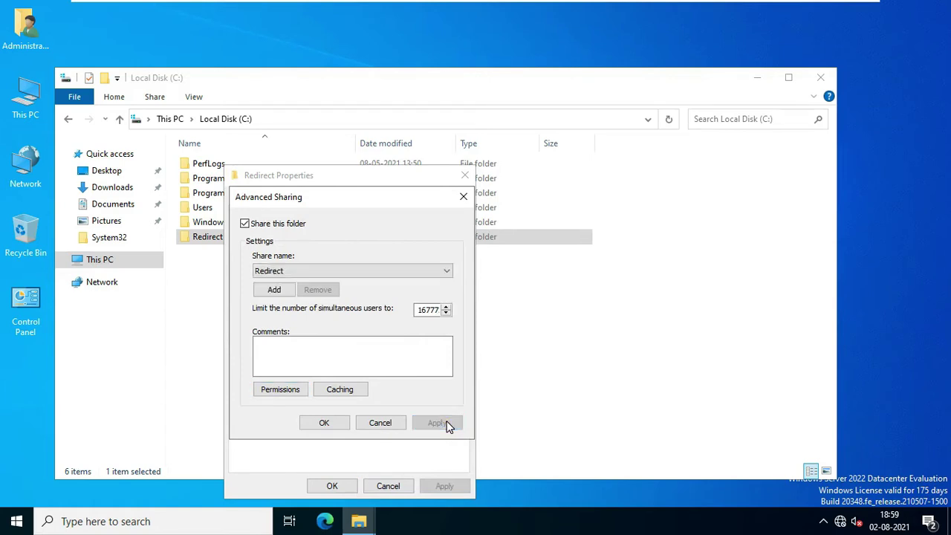
{"action": "left_click", "coordinate": [332, 422]}
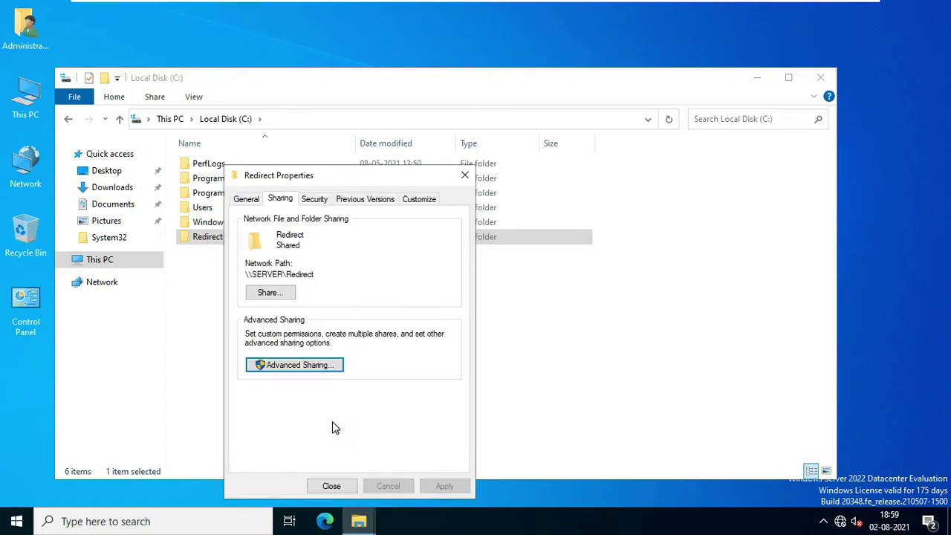
Step: Disable inheritance on Redirect, converting inherited entries into explicit permissions
{"action": "left_click", "coordinate": [315, 200]}
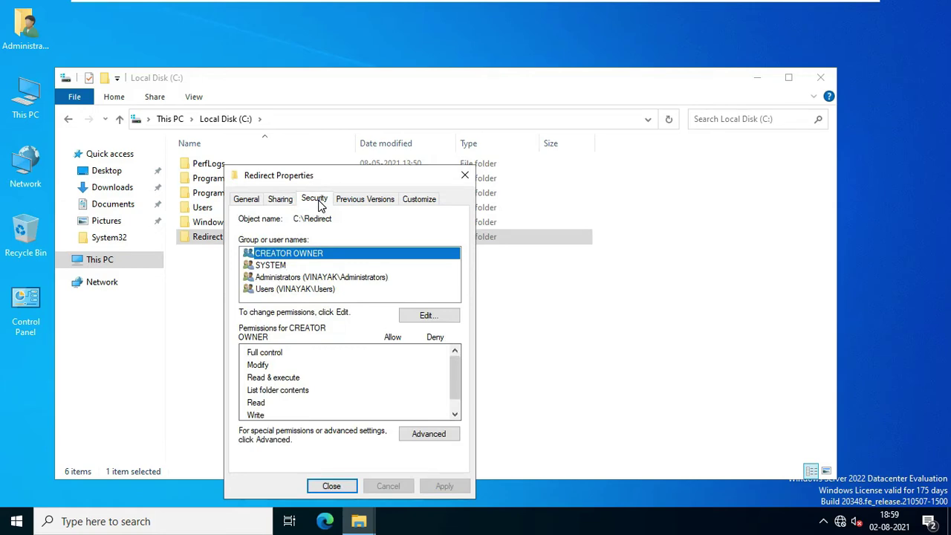
{"action": "left_click_drag", "start_coordinate": [339, 176], "coordinate": [374, 82]}
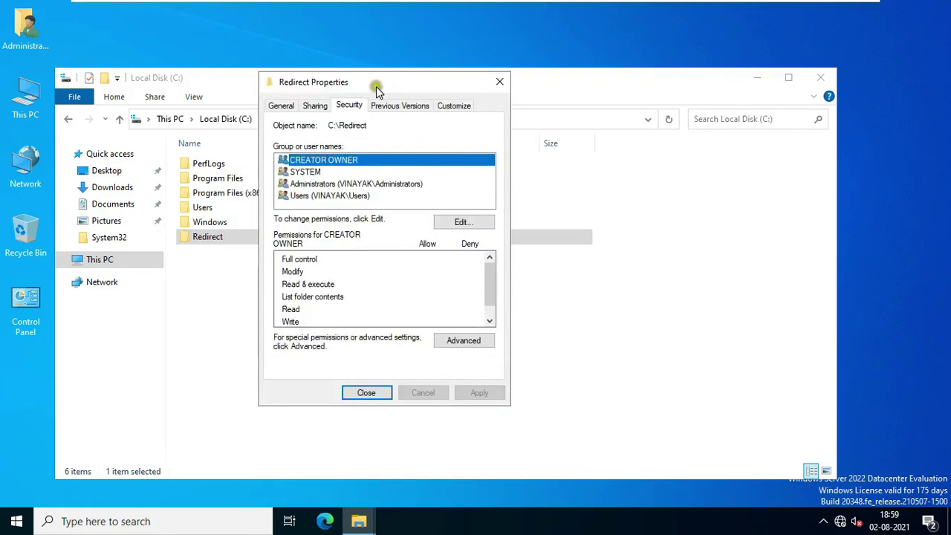
{"action": "left_click", "coordinate": [459, 343]}
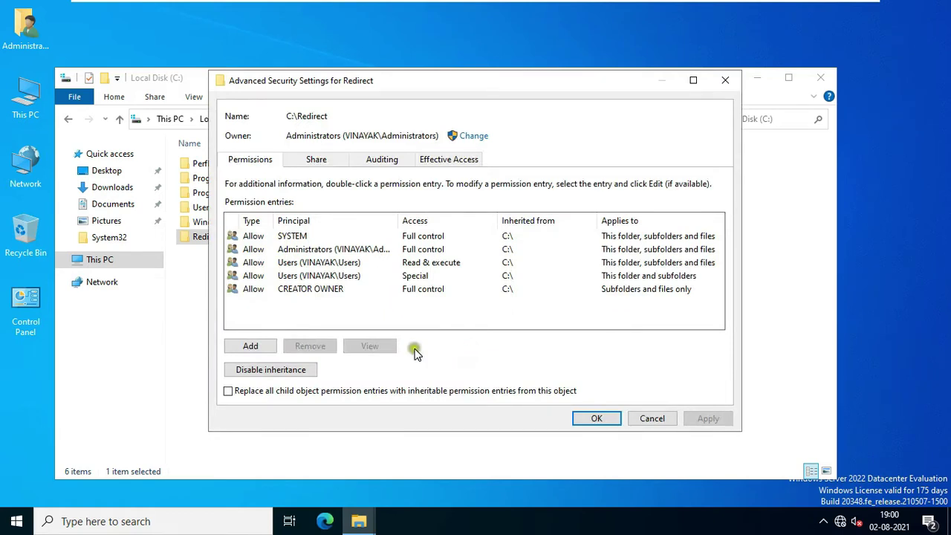
{"action": "left_click", "coordinate": [290, 370]}
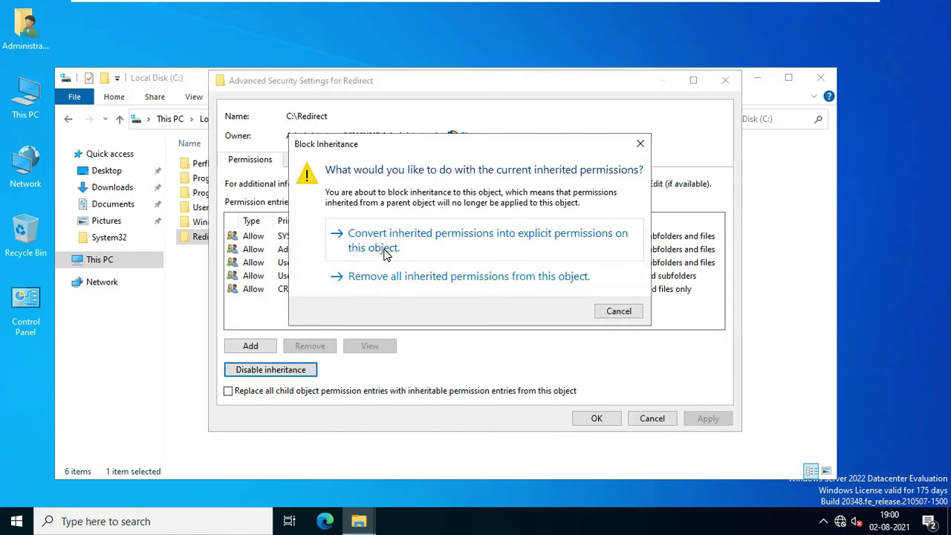
{"action": "left_click", "coordinate": [552, 236]}
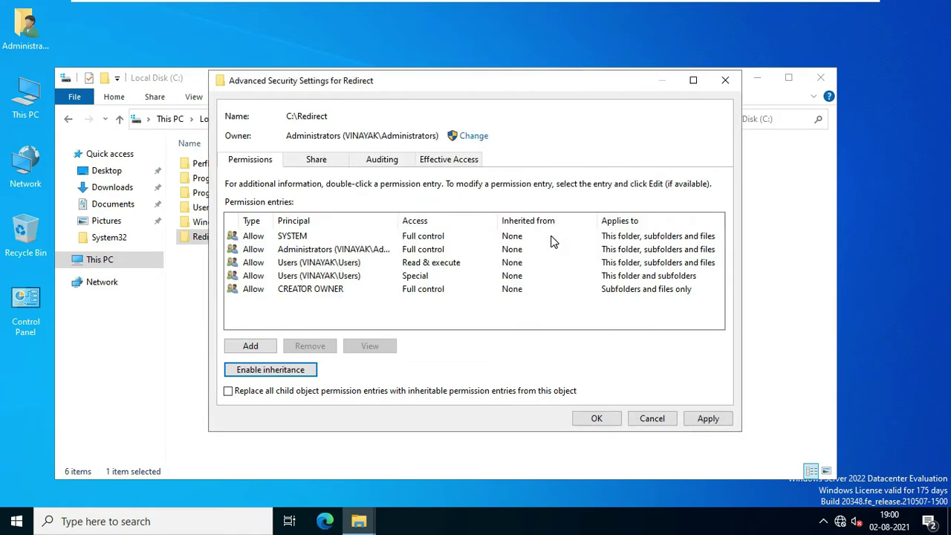
Step: Add an Allow Full control permission entry for the FRD group on Redirect
{"action": "left_click", "coordinate": [256, 346]}
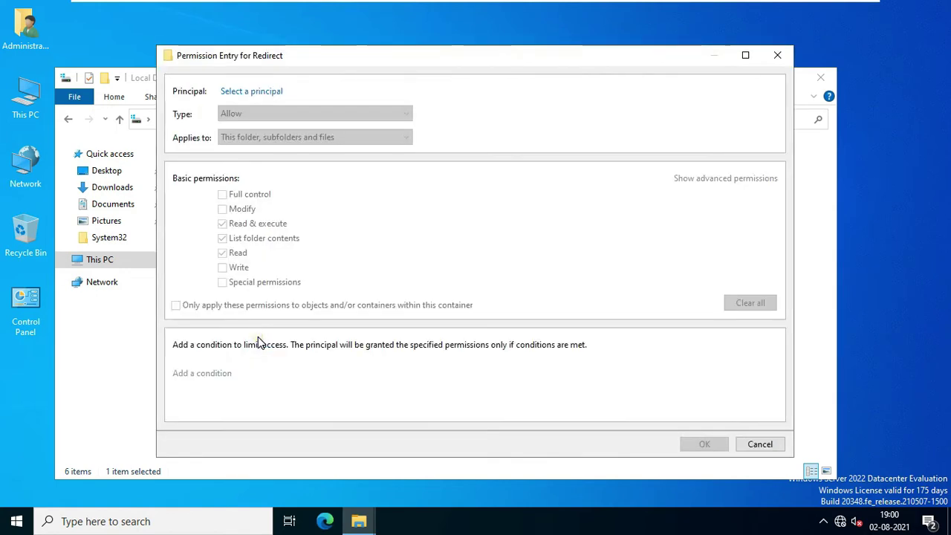
{"action": "left_click", "coordinate": [269, 98]}
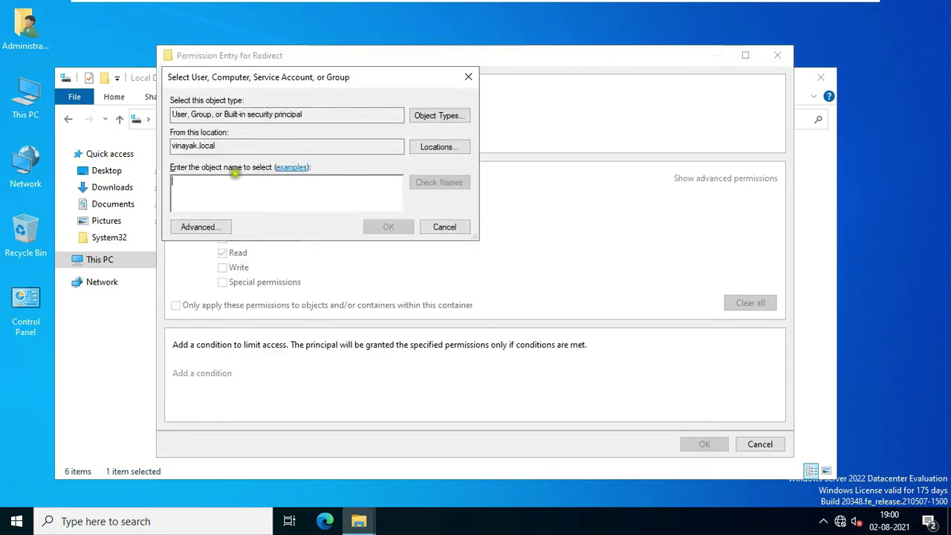
{"action": "left_click", "coordinate": [208, 229]}
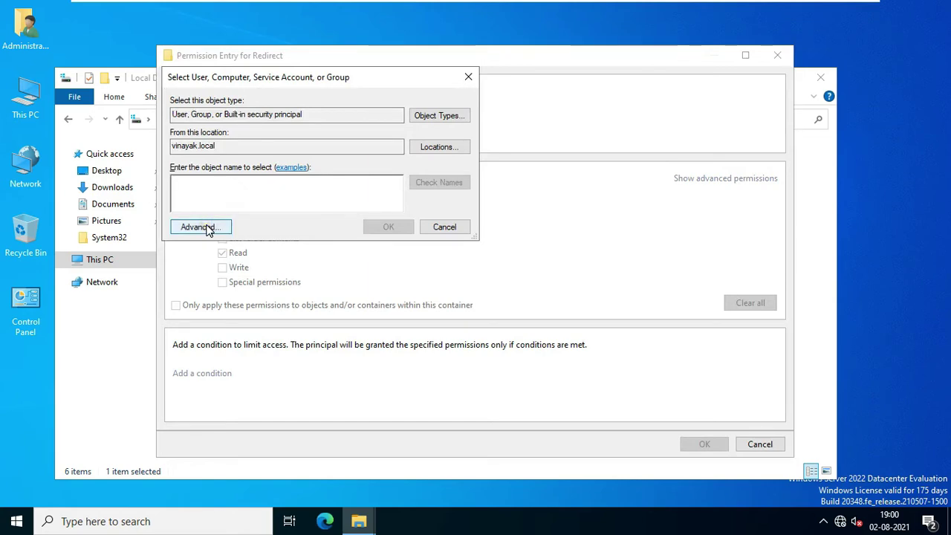
{"action": "left_click", "coordinate": [497, 232]}
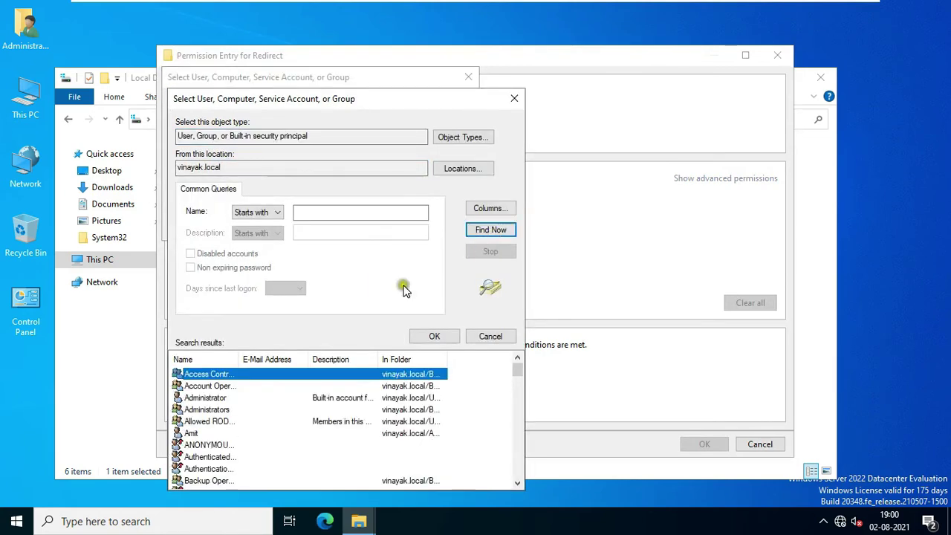
{"action": "left_click", "coordinate": [214, 436]}
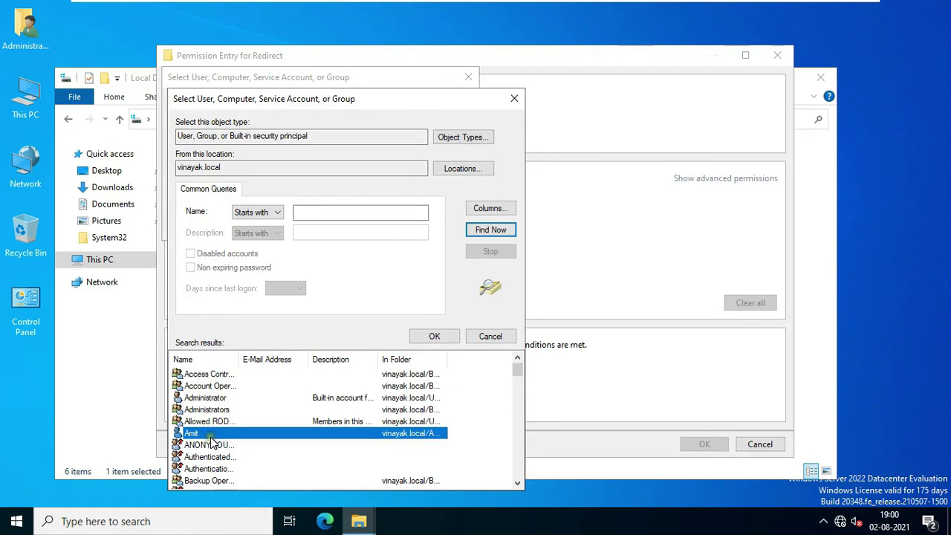
{"action": "key", "text": "f"}
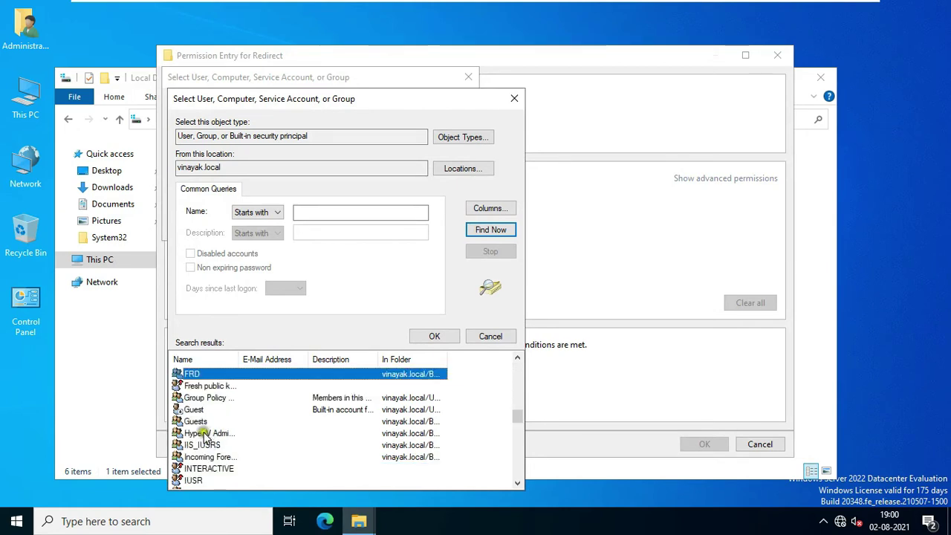
{"action": "left_click", "coordinate": [197, 377]}
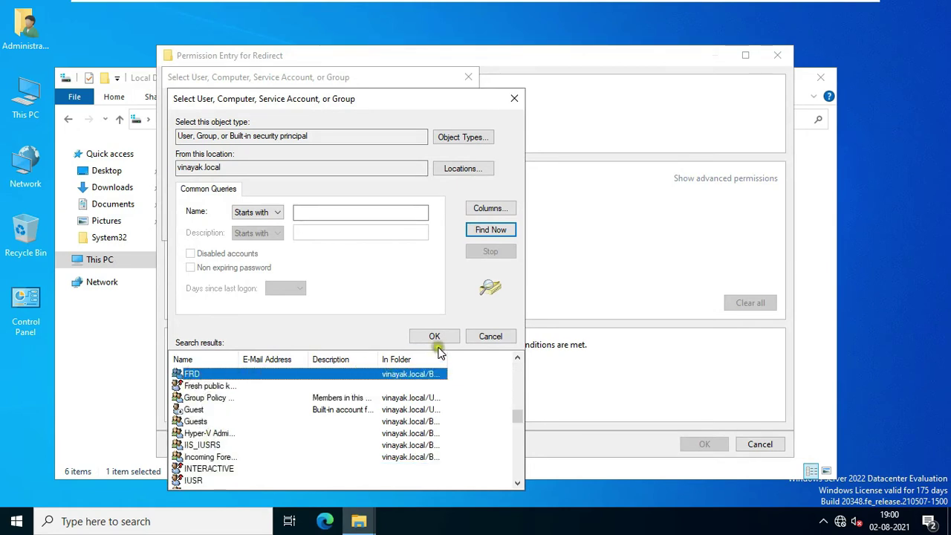
{"action": "left_click", "coordinate": [437, 337]}
{"action": "left_click", "coordinate": [393, 229]}
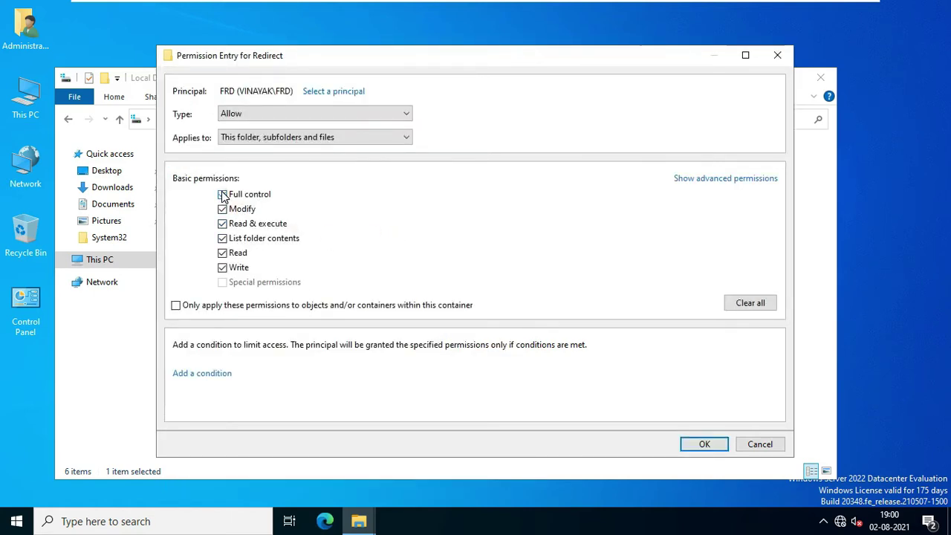
{"action": "left_click", "coordinate": [223, 194]}
{"action": "left_click", "coordinate": [704, 444]}
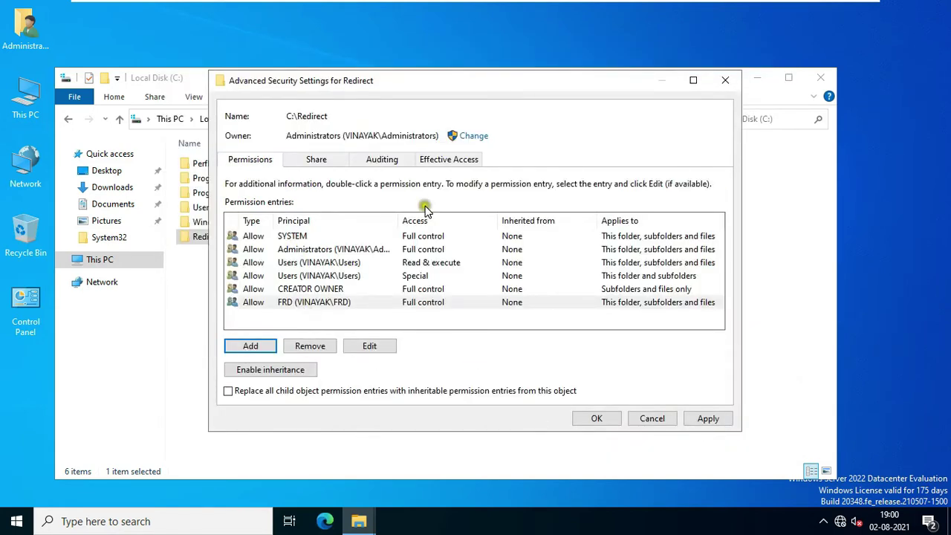
Step: Change Redirect's owner to FRD, replacing the owner on all subcontainers and objects
{"action": "left_click", "coordinate": [474, 137]}
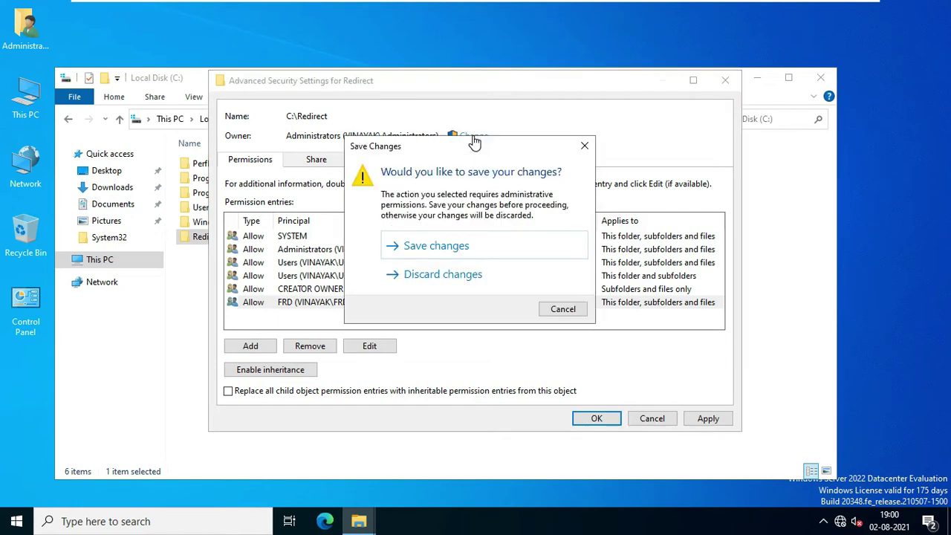
{"action": "left_click_drag", "start_coordinate": [474, 148], "coordinate": [489, 125]}
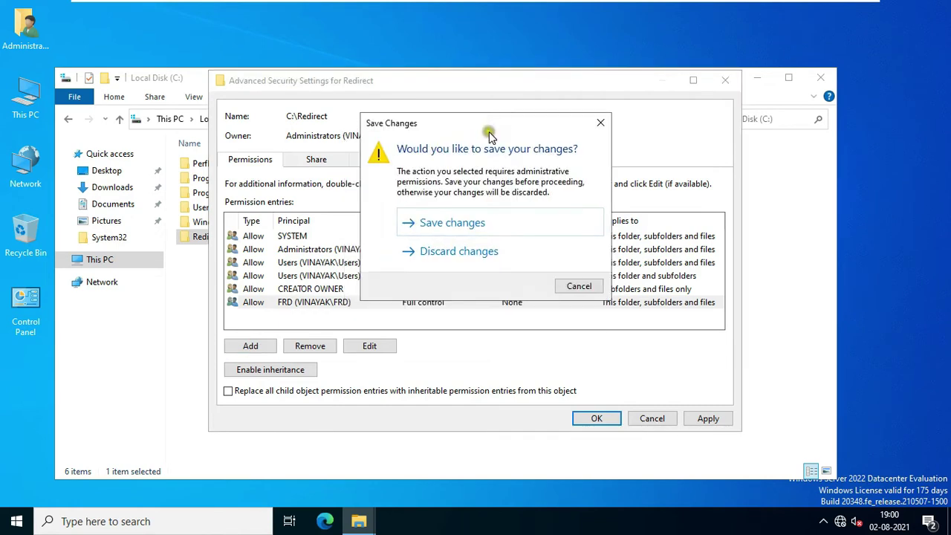
{"action": "left_click", "coordinate": [453, 229]}
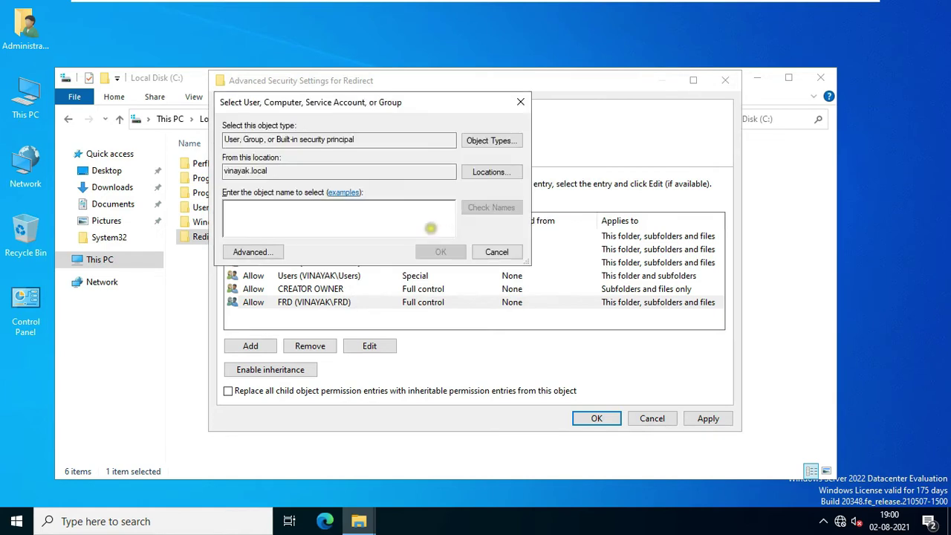
{"action": "type", "text": "frd"}
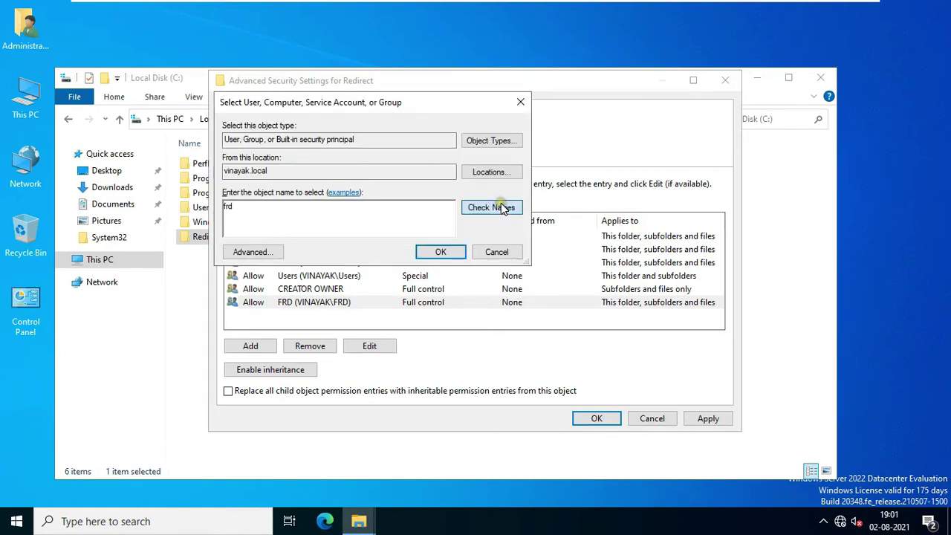
{"action": "left_click", "coordinate": [502, 208]}
{"action": "left_click", "coordinate": [443, 252]}
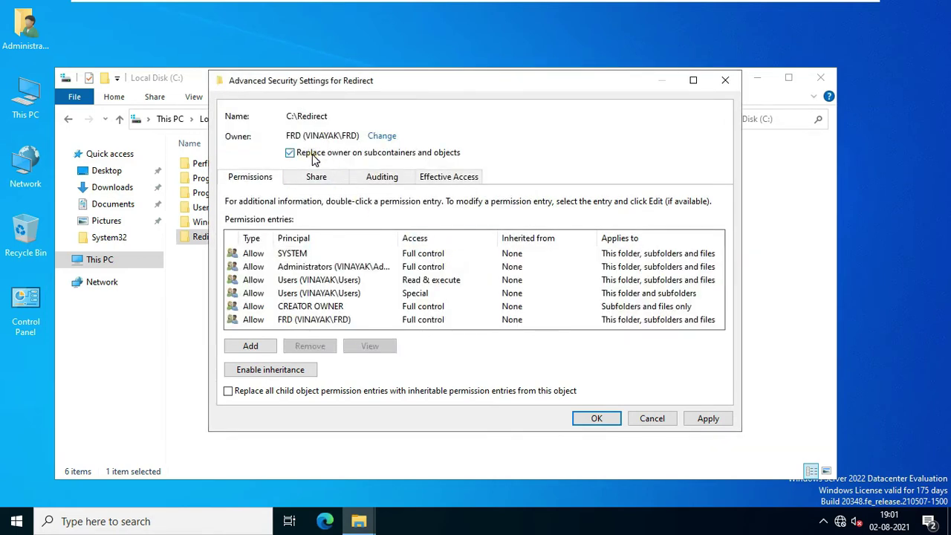
{"action": "left_click", "coordinate": [708, 418]}
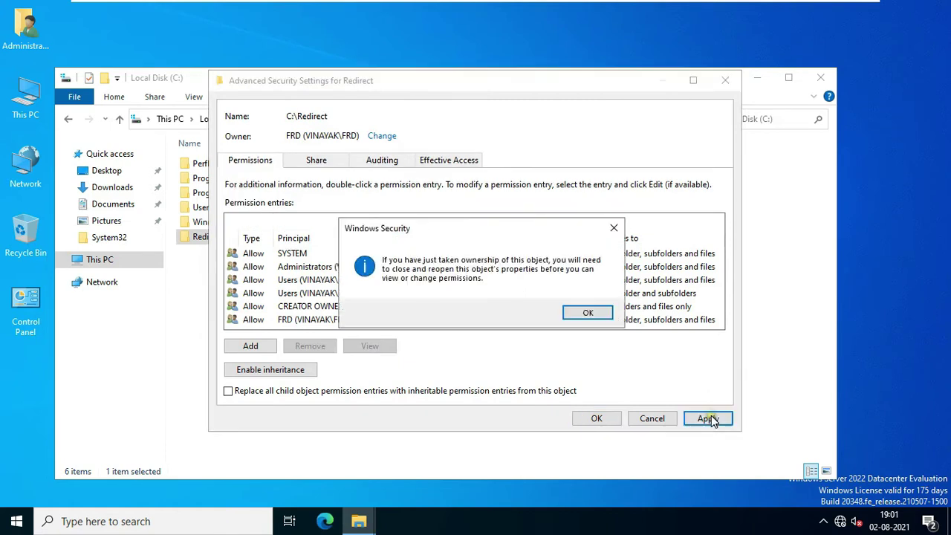
{"action": "left_click", "coordinate": [587, 313]}
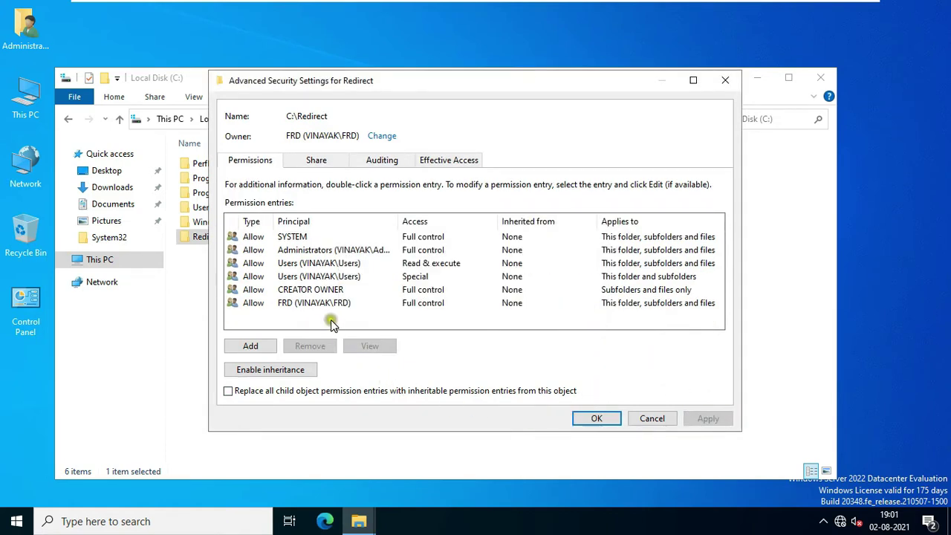
Step: Remove the CREATOR OWNER and both Users entries from C:\Redirect's permissions and apply
{"action": "left_click", "coordinate": [320, 292]}
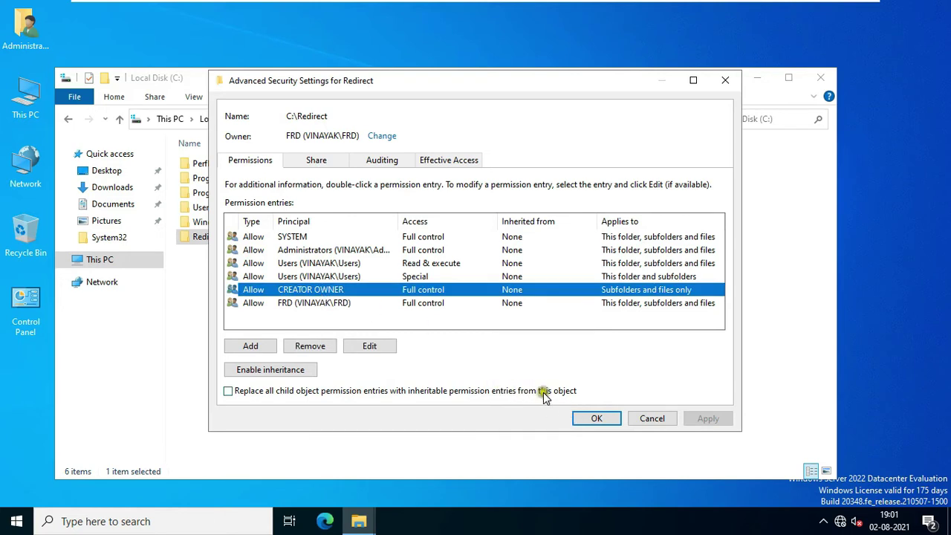
{"action": "left_click", "coordinate": [312, 346]}
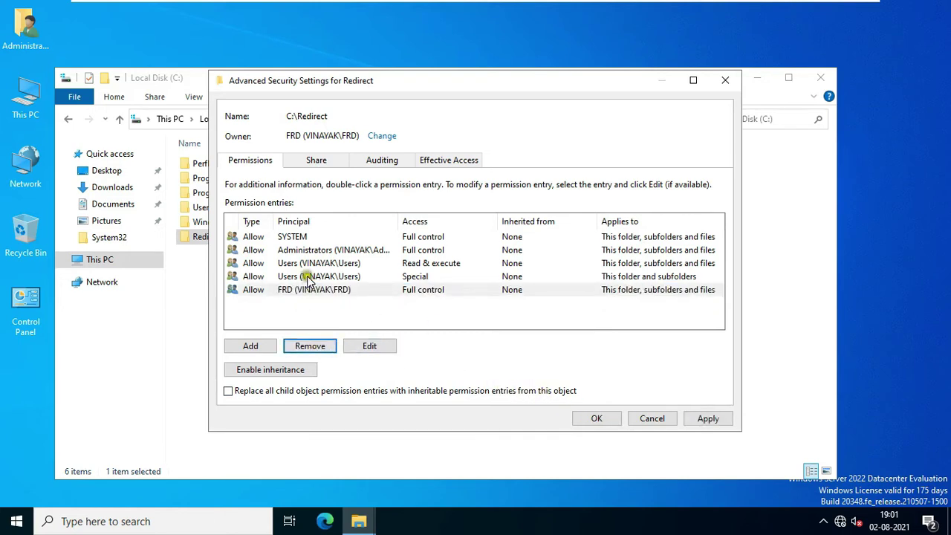
{"action": "left_click", "coordinate": [308, 276]}
{"action": "left_click", "coordinate": [310, 345]}
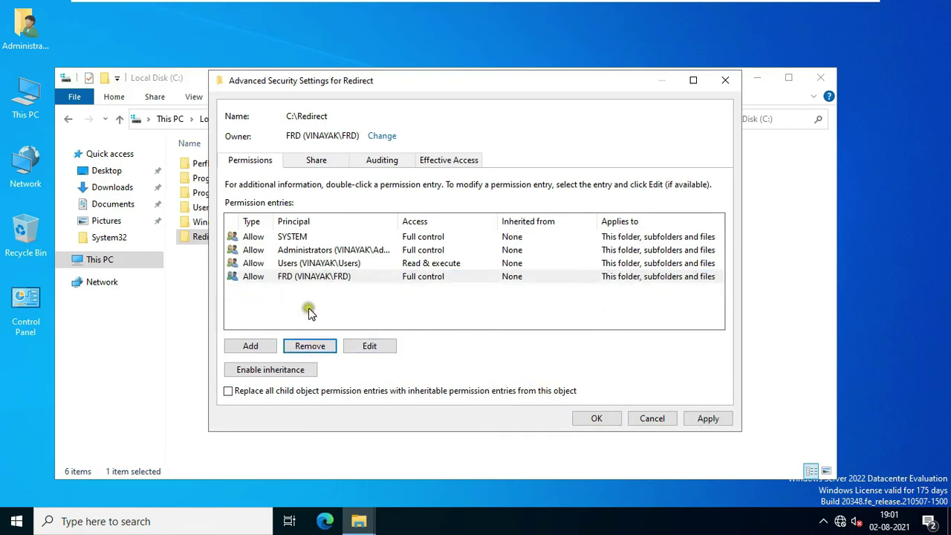
{"action": "left_click", "coordinate": [314, 263]}
{"action": "left_click", "coordinate": [312, 345]}
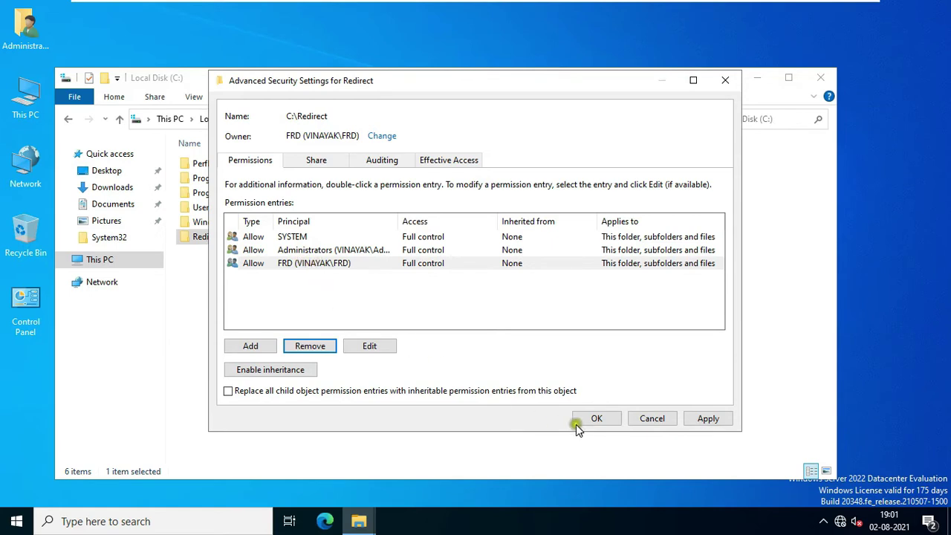
{"action": "left_click", "coordinate": [707, 418]}
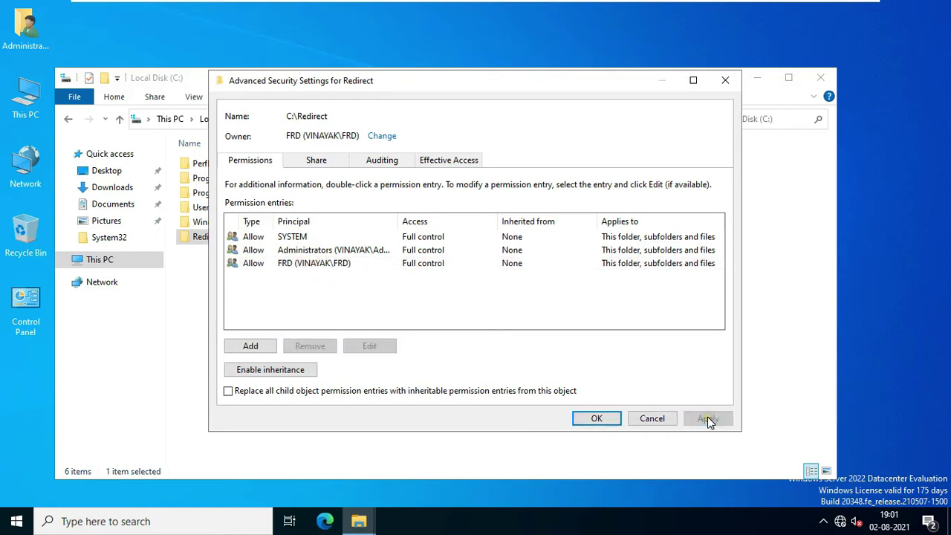
{"action": "left_click", "coordinate": [597, 419]}
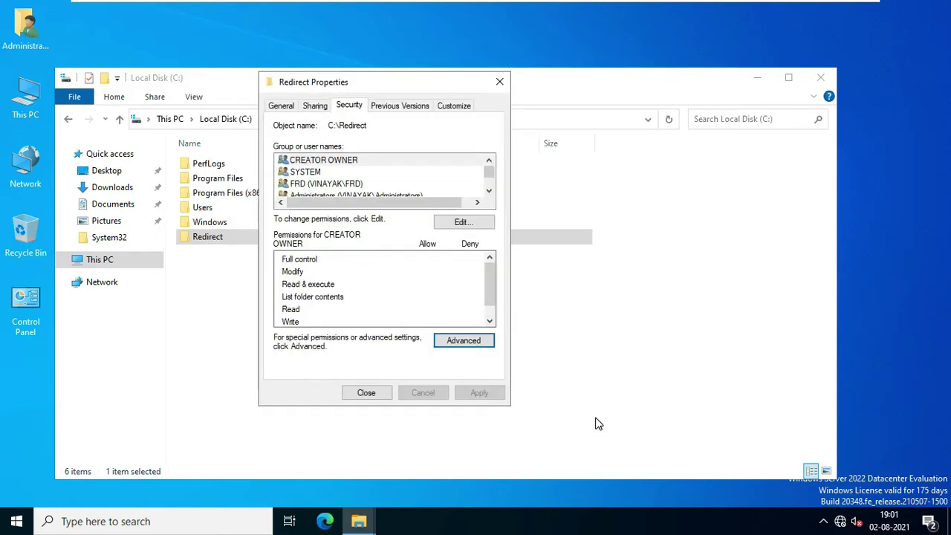
Step: Close Redirect Properties and File Explorer, relaunch Server Manager and show its Tools list
{"action": "left_click", "coordinate": [367, 393]}
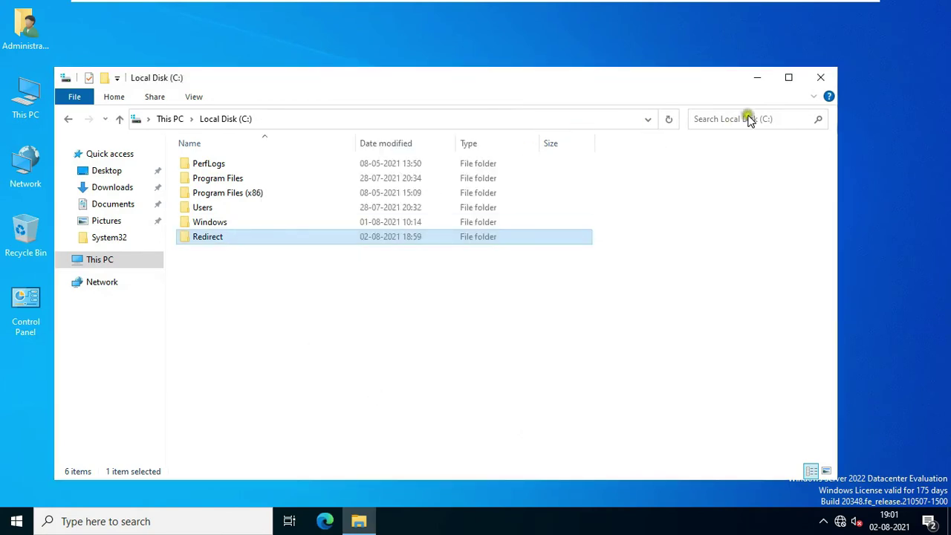
{"action": "left_click", "coordinate": [821, 78]}
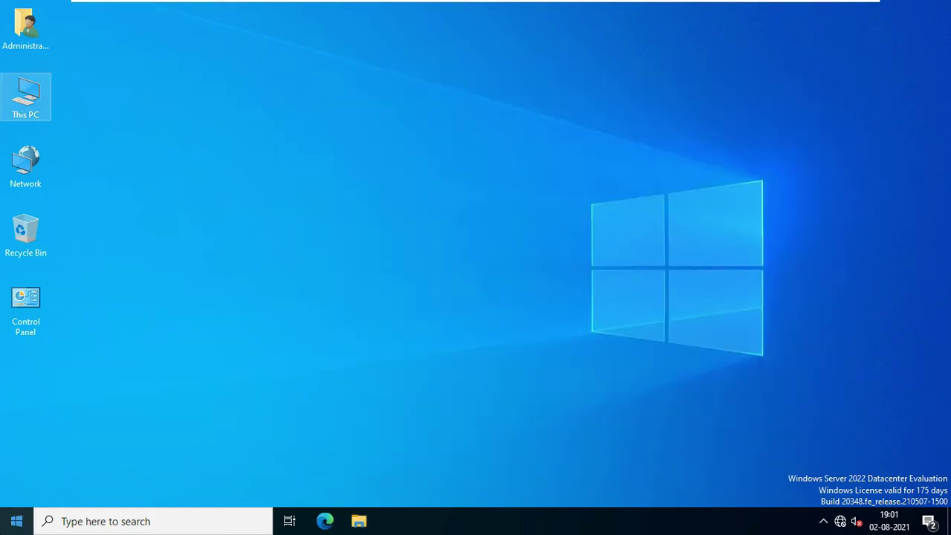
{"action": "left_click", "coordinate": [16, 520]}
{"action": "left_click", "coordinate": [262, 152]}
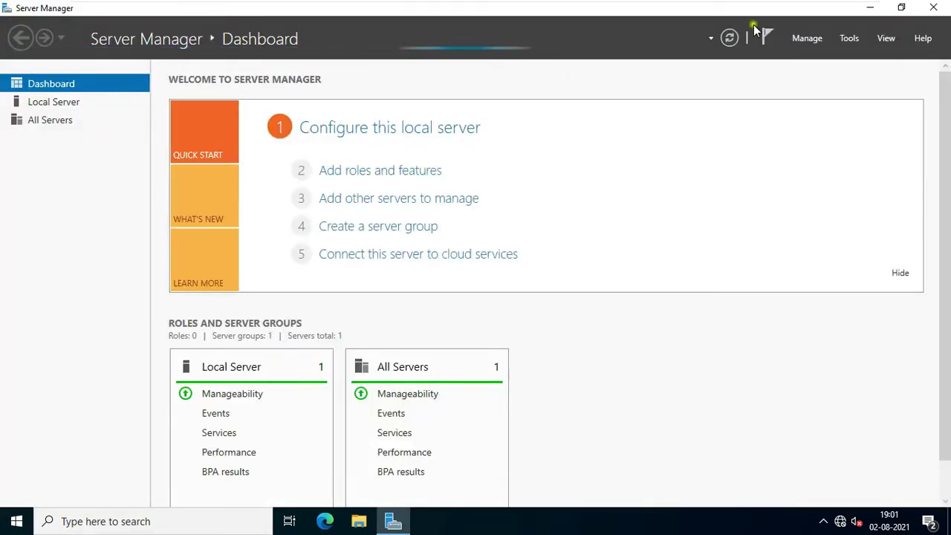
{"action": "left_click", "coordinate": [847, 38]}
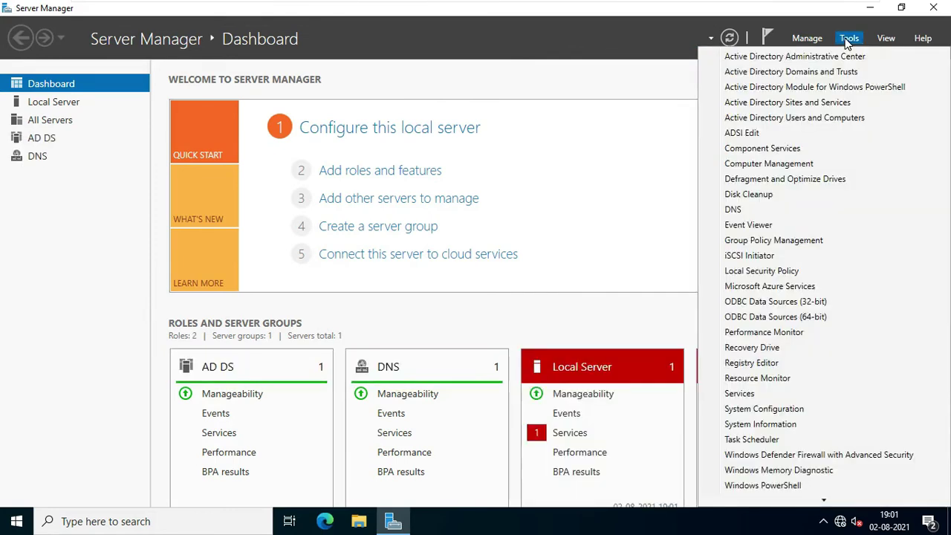
Step: Launch Group Policy Management and create a GPO named 'Folder Redirection' in vinayak.local
{"action": "left_click", "coordinate": [809, 241]}
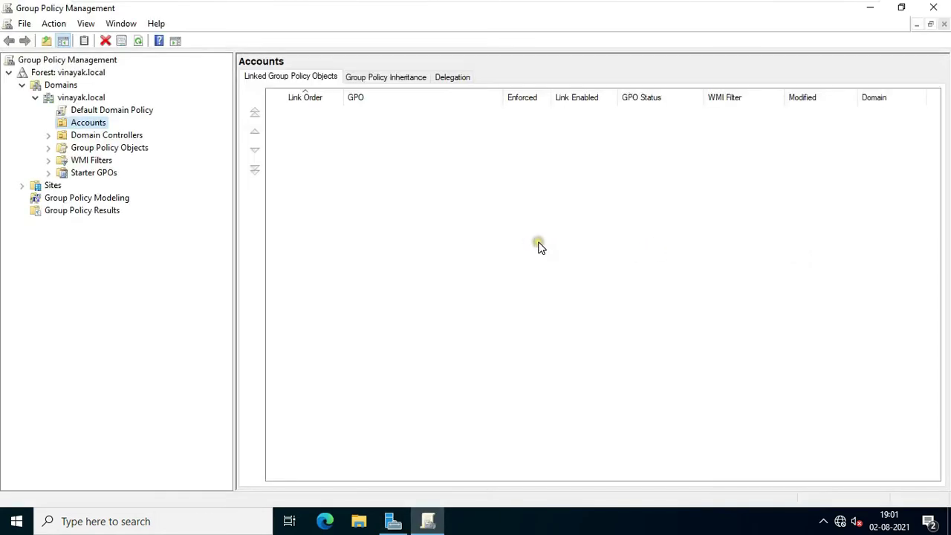
{"action": "left_click", "coordinate": [111, 148]}
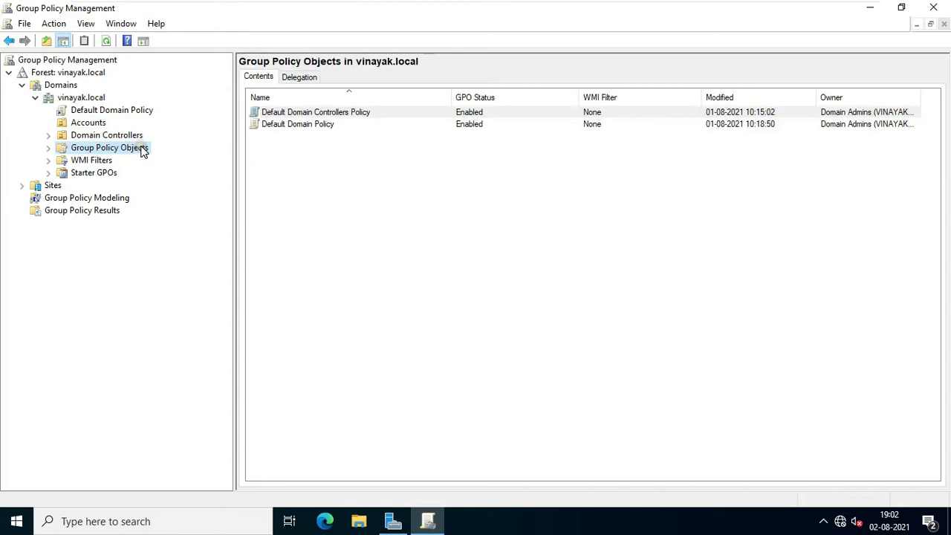
{"action": "right_click", "coordinate": [143, 150]}
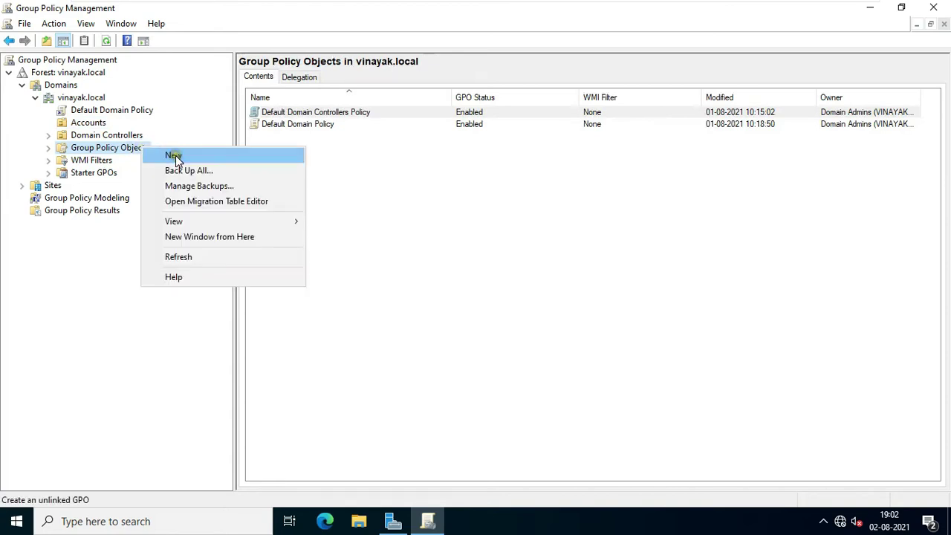
{"action": "left_click", "coordinate": [174, 154]}
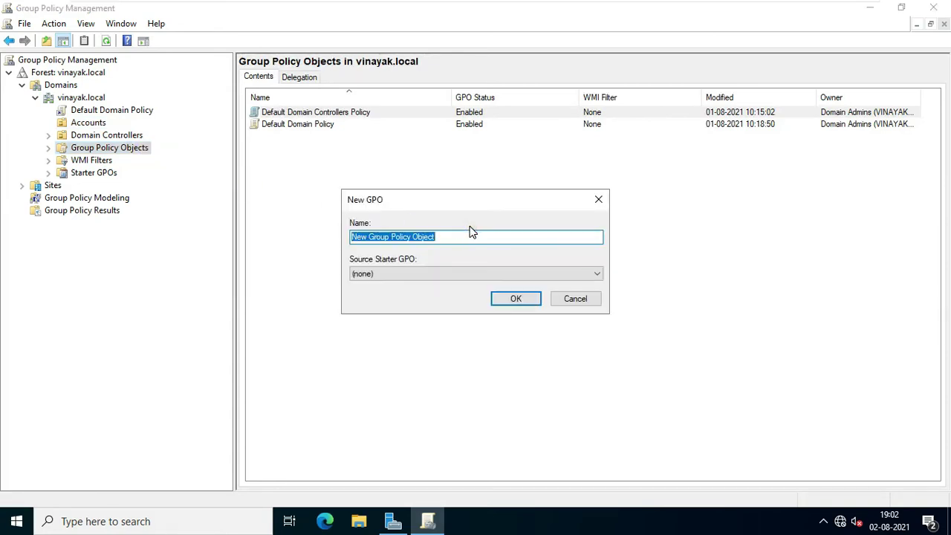
{"action": "type", "text": "Folder Redirection"}
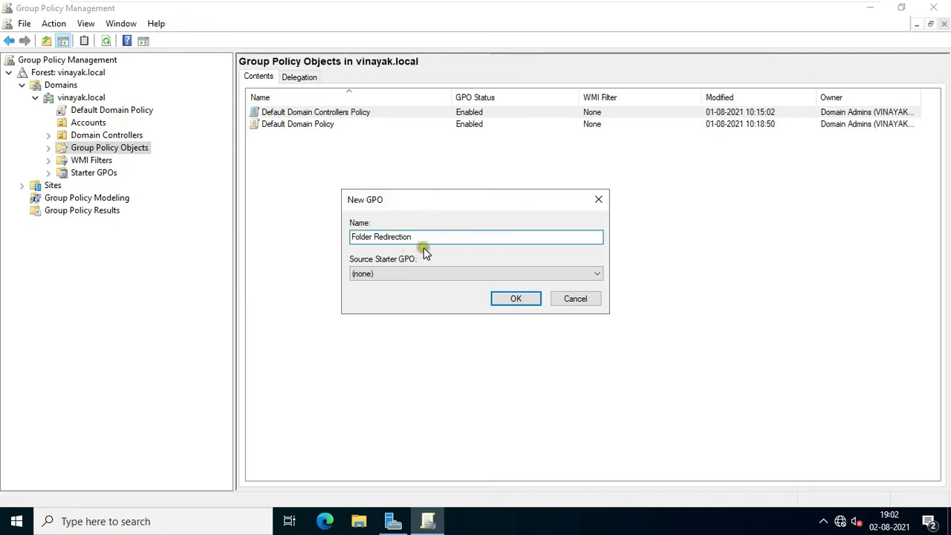
{"action": "left_click", "coordinate": [512, 301]}
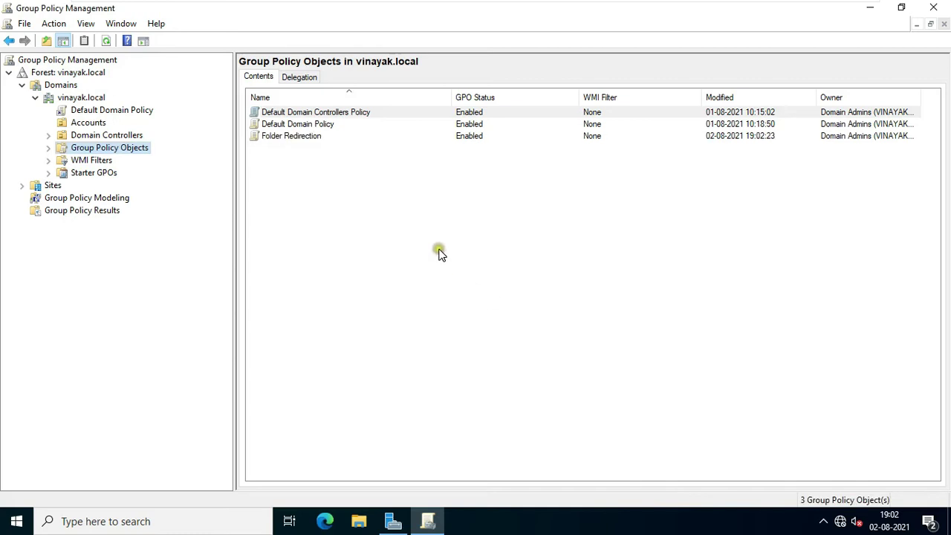
Step: Edit the Folder Redirection GPO, expanding User Configuration > Policies > Windows Settings > Folder Redirection
{"action": "left_click", "coordinate": [315, 139]}
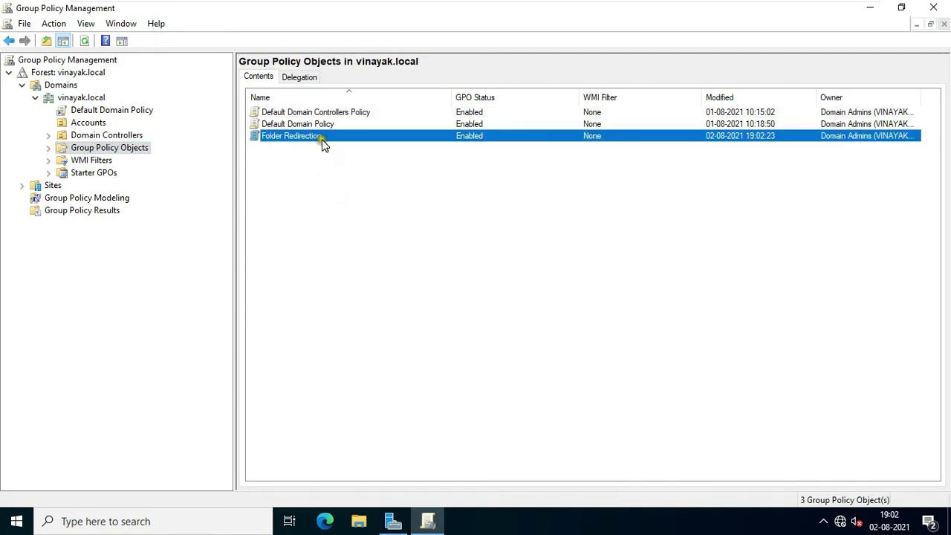
{"action": "right_click", "coordinate": [323, 143]}
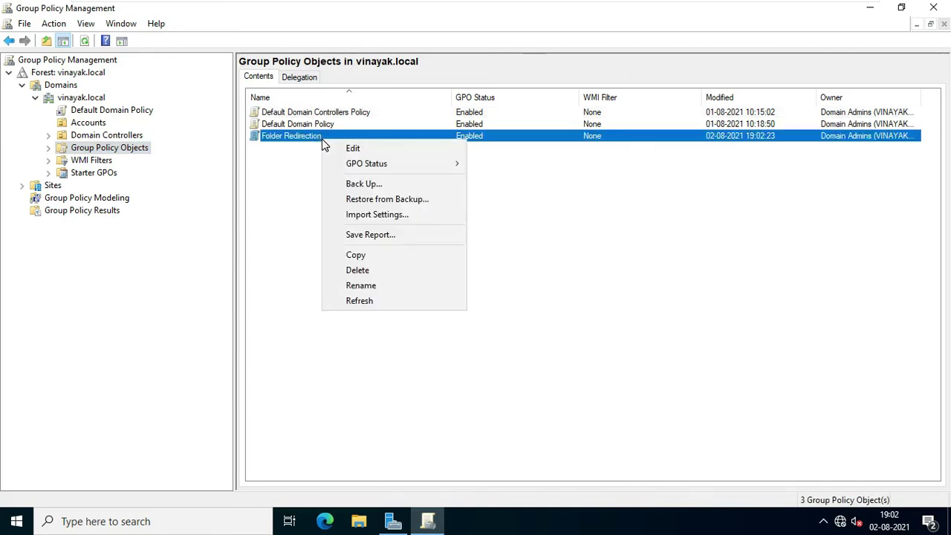
{"action": "left_click", "coordinate": [358, 150]}
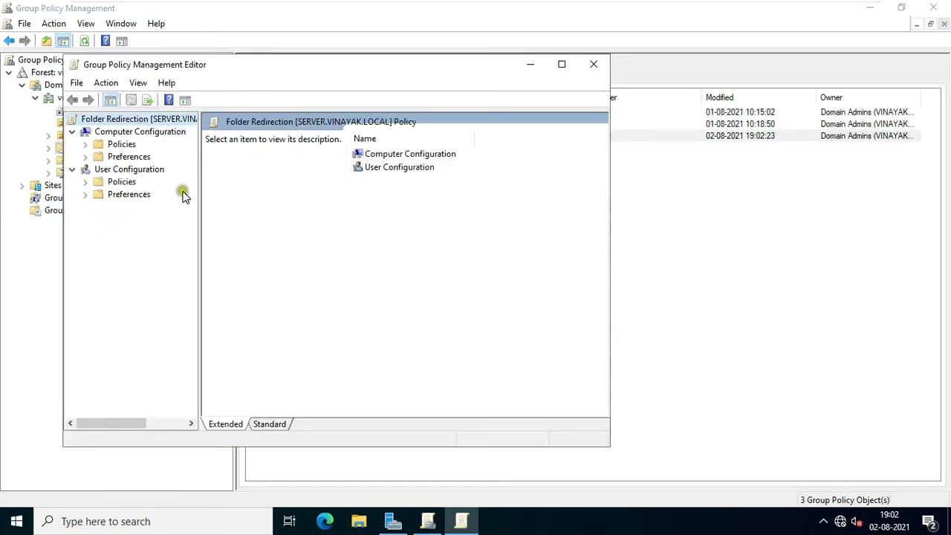
{"action": "left_click", "coordinate": [86, 183]}
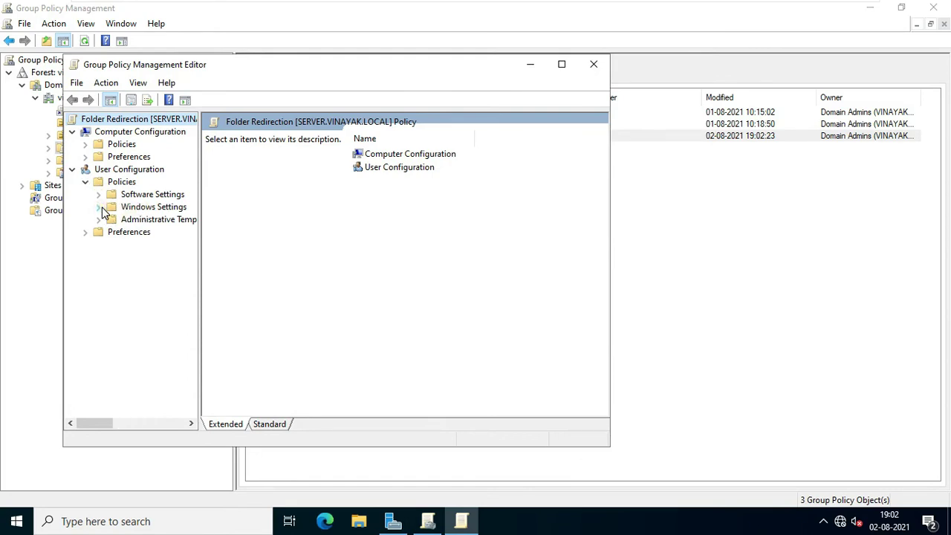
{"action": "left_click", "coordinate": [104, 210]}
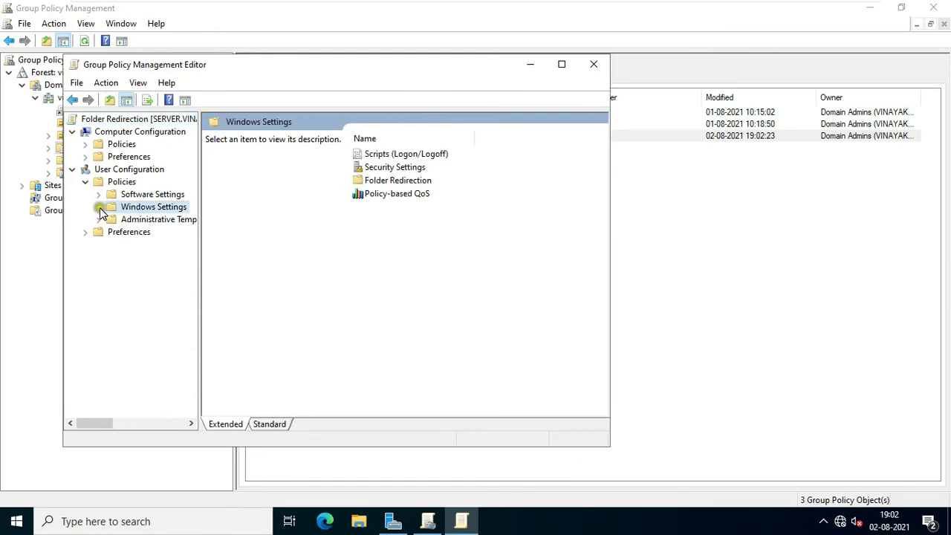
{"action": "left_click", "coordinate": [99, 208]}
{"action": "left_click", "coordinate": [160, 246]}
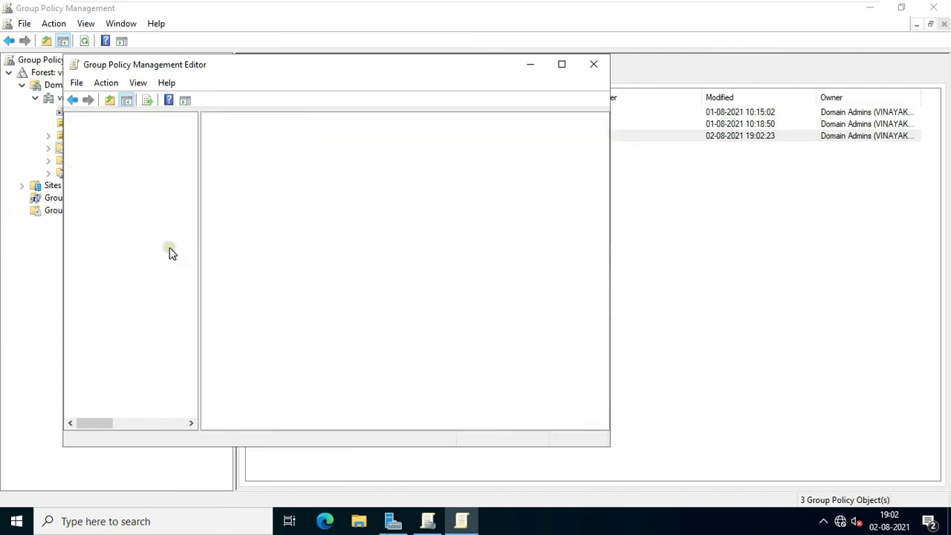
{"action": "left_click_drag", "start_coordinate": [199, 249], "coordinate": [251, 246]}
{"action": "left_click", "coordinate": [112, 245]}
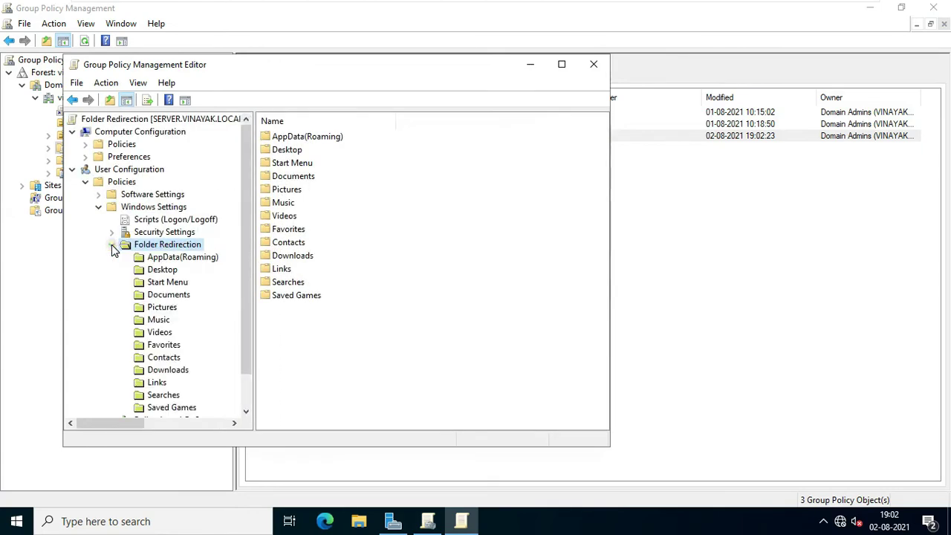
Step: Set the Desktop folder's properties to Basic - Redirect everyone's folder to the same location
{"action": "left_click", "coordinate": [159, 272]}
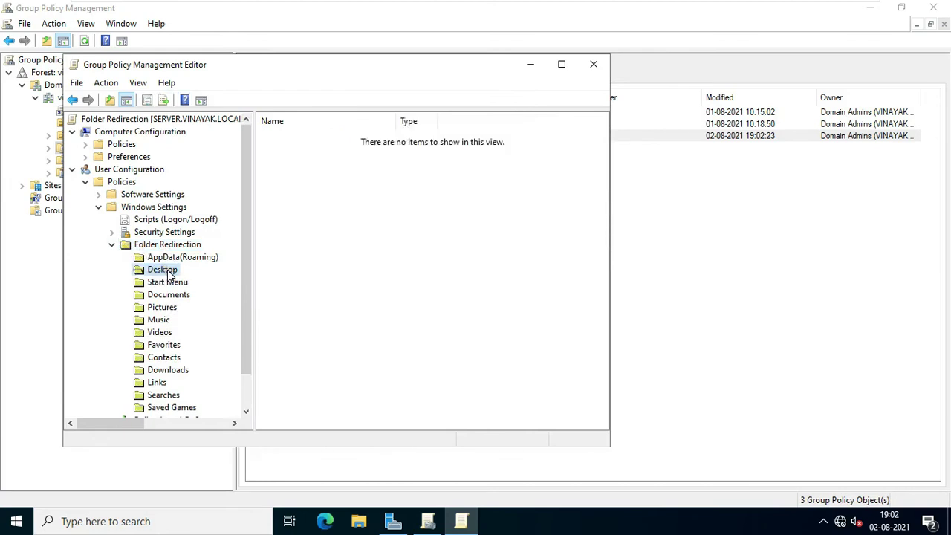
{"action": "right_click", "coordinate": [170, 274]}
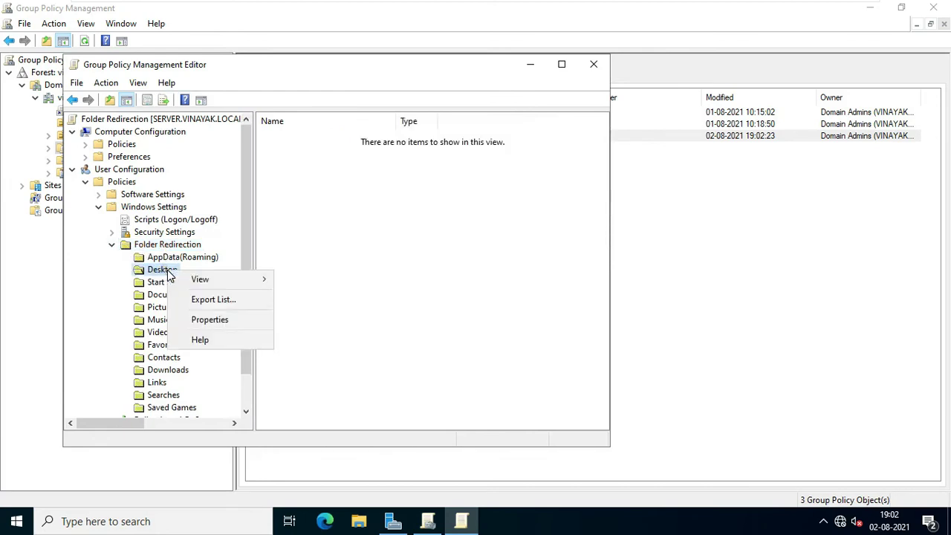
{"action": "left_click", "coordinate": [214, 320]}
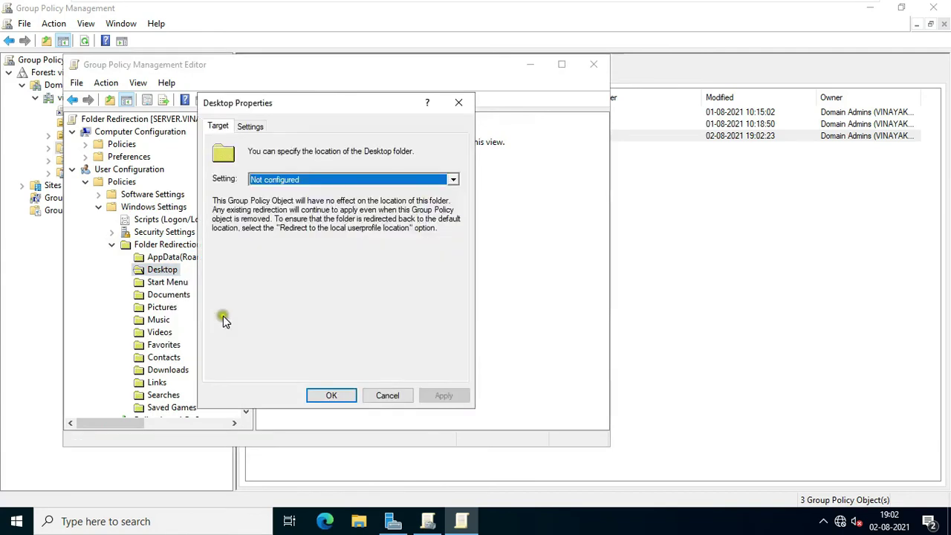
{"action": "left_click", "coordinate": [338, 182]}
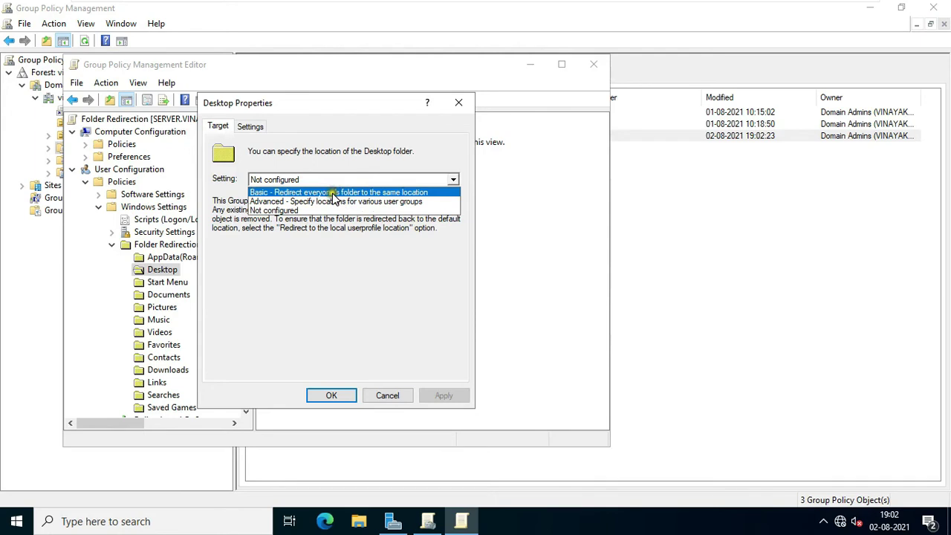
{"action": "left_click", "coordinate": [334, 194]}
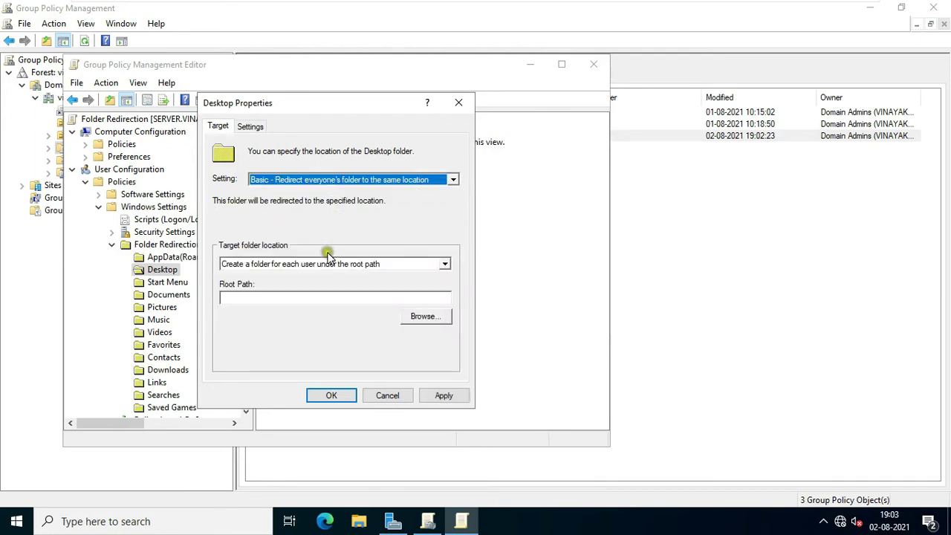
{"action": "left_click", "coordinate": [252, 298]}
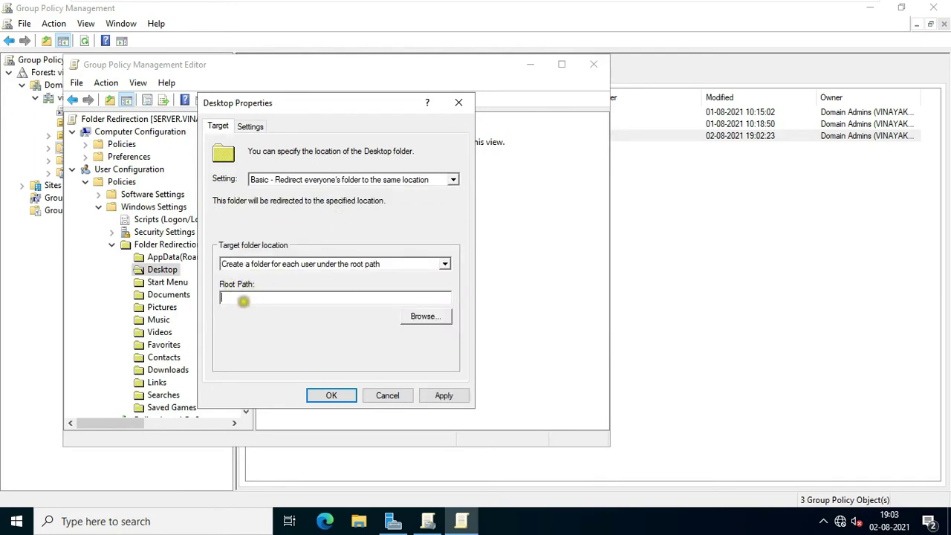
Step: Open the Redirect share on \\server through the Run dialog
{"action": "right_click", "coordinate": [17, 521]}
{"action": "left_click", "coordinate": [53, 454]}
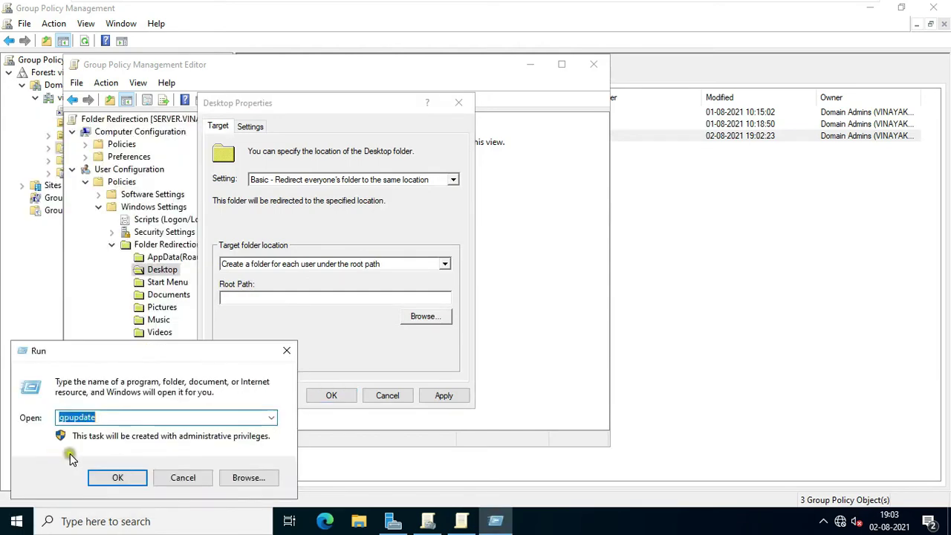
{"action": "type", "text": "\\\\serv"}
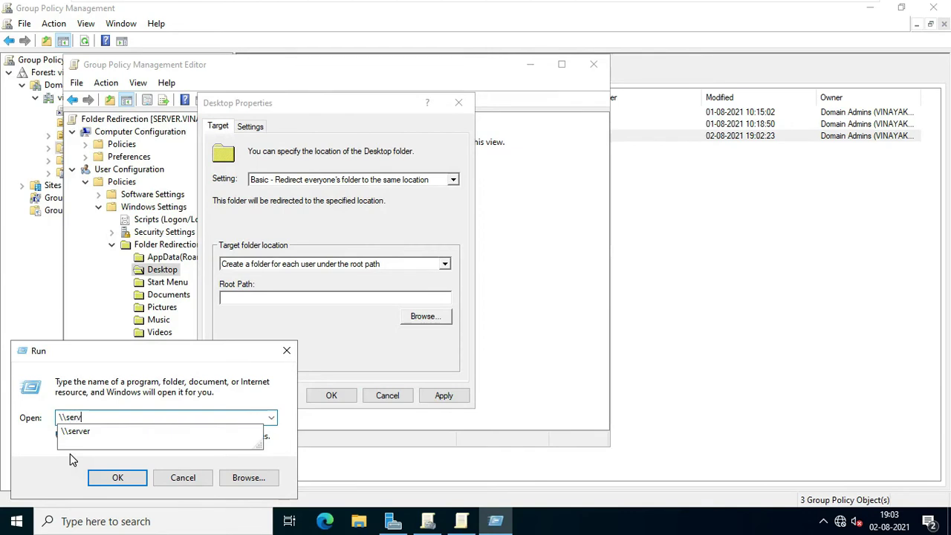
{"action": "type", "text": "er"}
{"action": "key", "text": "Return"}
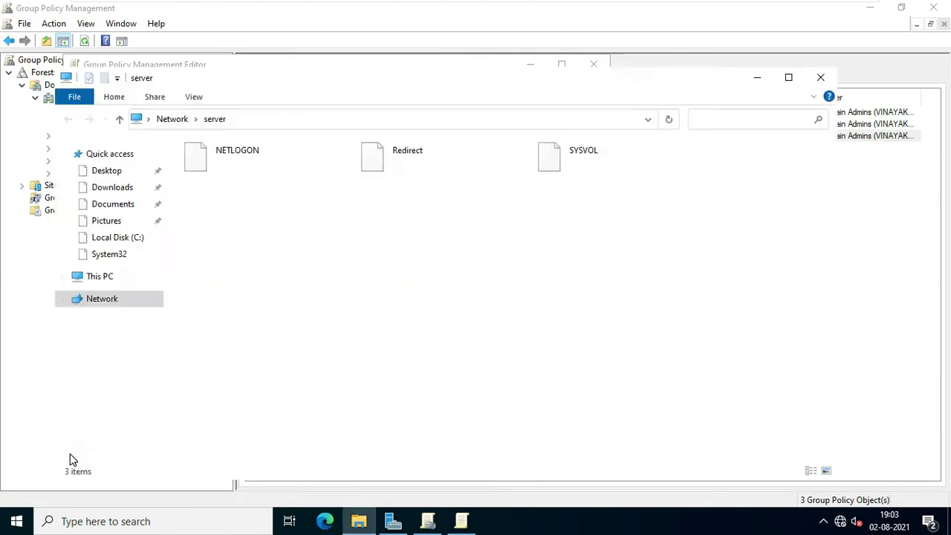
{"action": "left_click", "coordinate": [413, 159]}
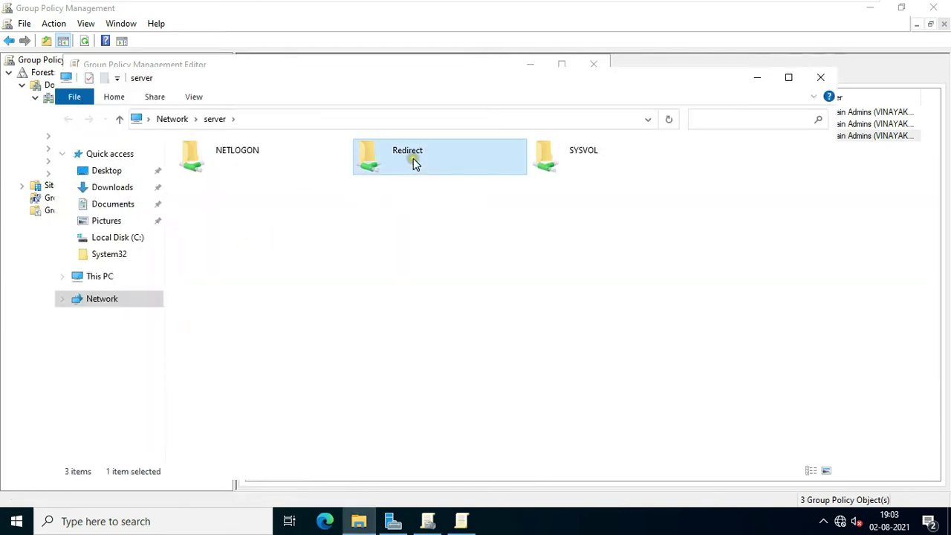
{"action": "double_click", "coordinate": [413, 158]}
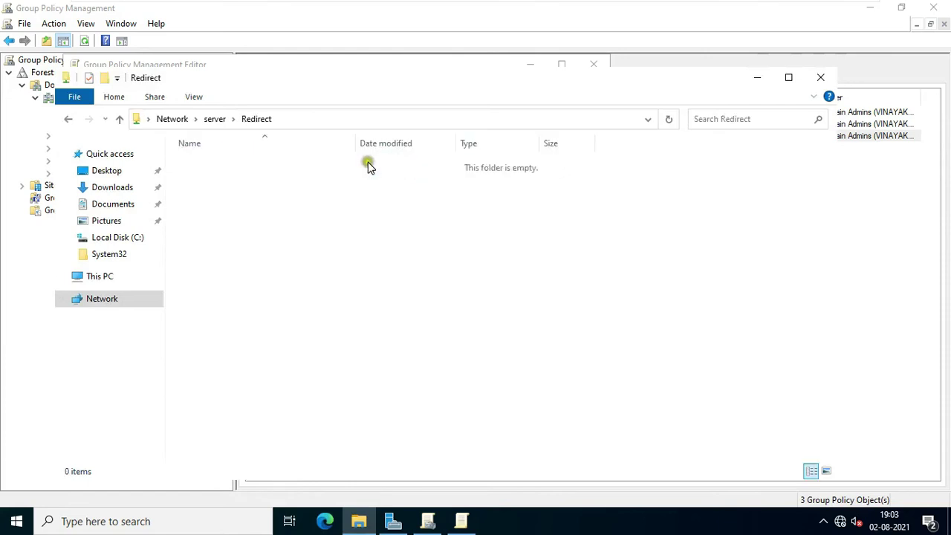
Step: Copy the \\server\Redirect path from Explorer's address bar
{"action": "left_click", "coordinate": [311, 120]}
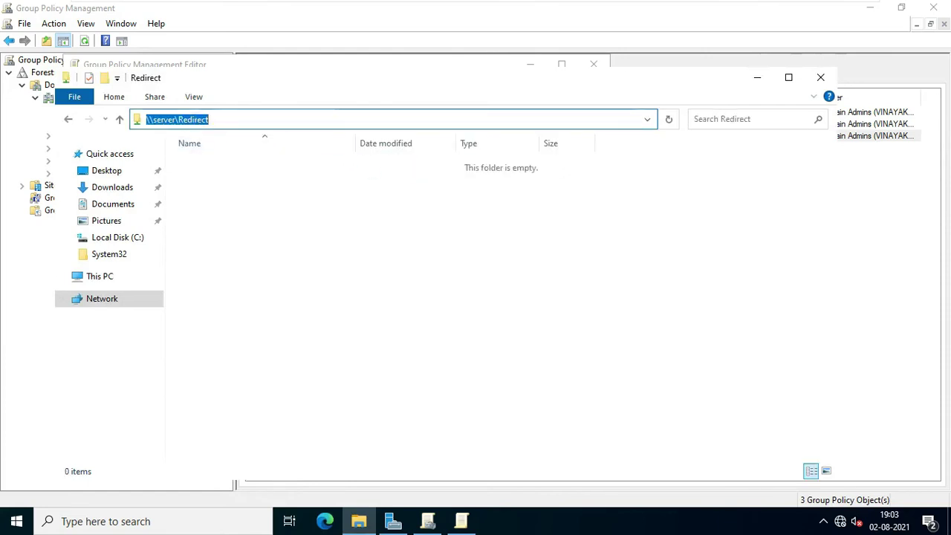
{"action": "right_click", "coordinate": [206, 121]}
{"action": "left_click", "coordinate": [241, 166]}
{"action": "left_click_drag", "start_coordinate": [587, 83], "coordinate": [672, 192]}
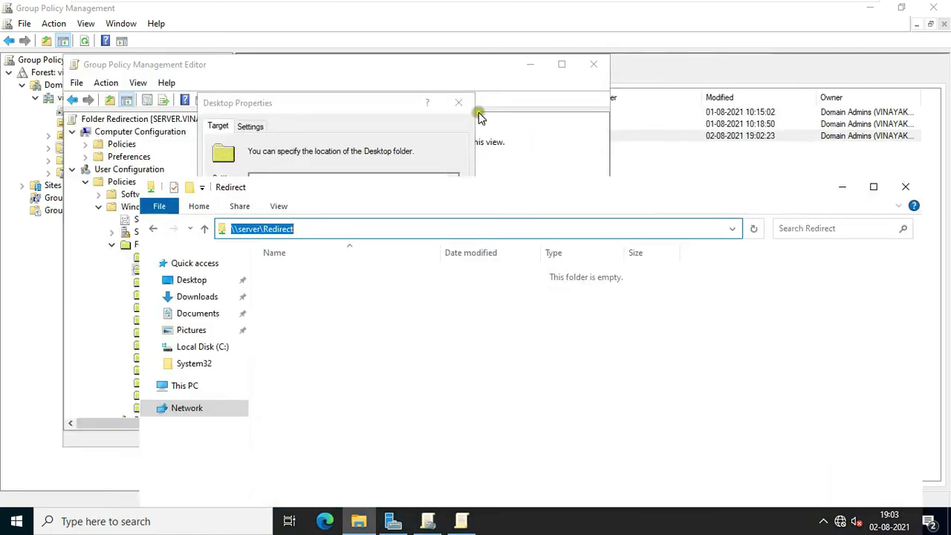
Step: Paste \\server\Redirect as Desktop's root path, apply, accept the warning, and minimize Explorer
{"action": "left_click", "coordinate": [372, 106]}
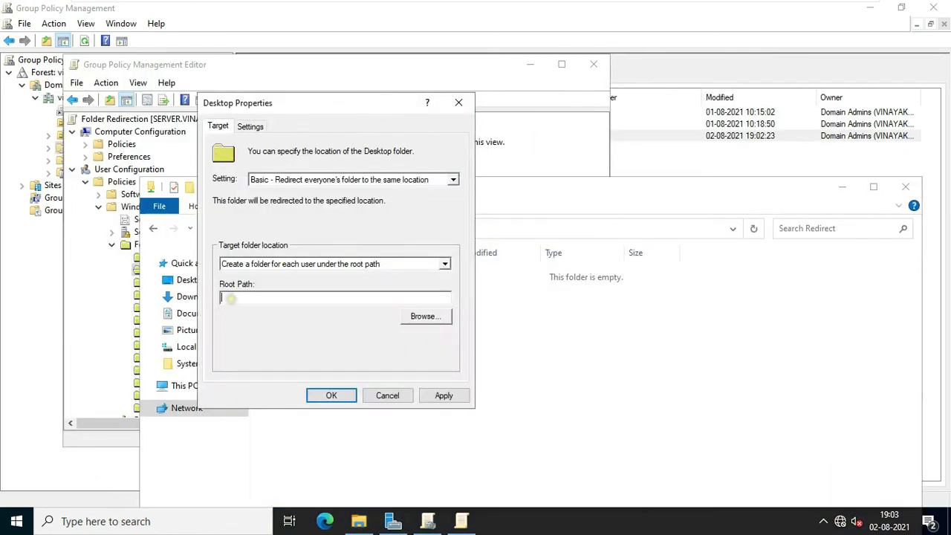
{"action": "right_click", "coordinate": [230, 299]}
{"action": "left_click", "coordinate": [265, 359]}
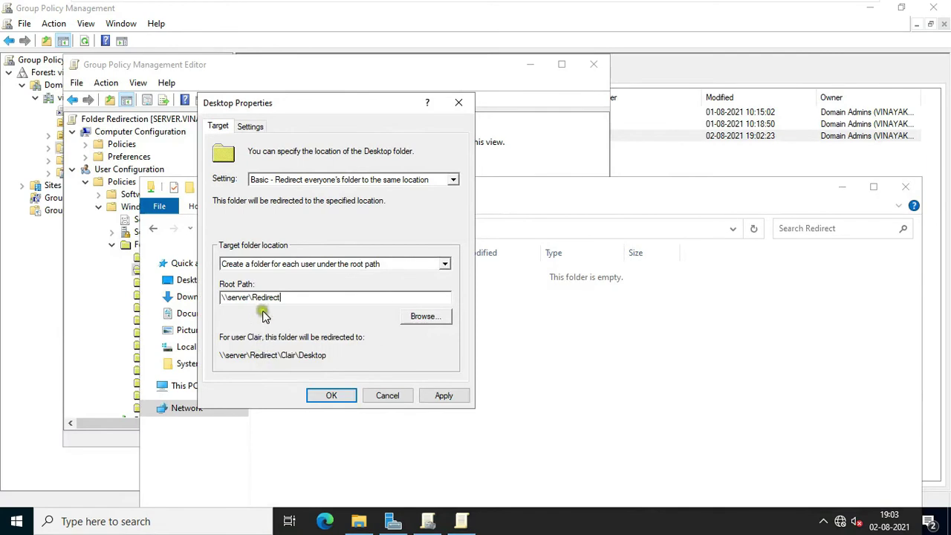
{"action": "left_click", "coordinate": [449, 395]}
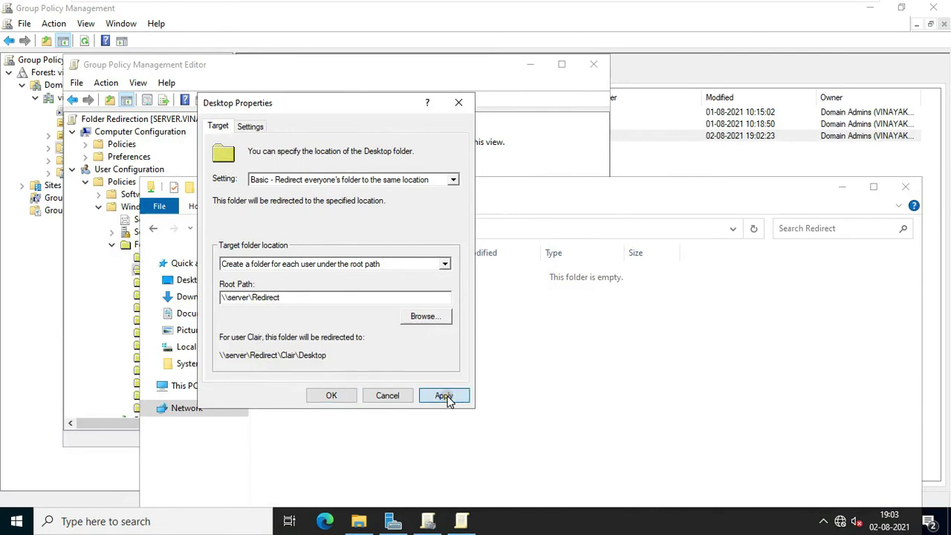
{"action": "left_click", "coordinate": [527, 330]}
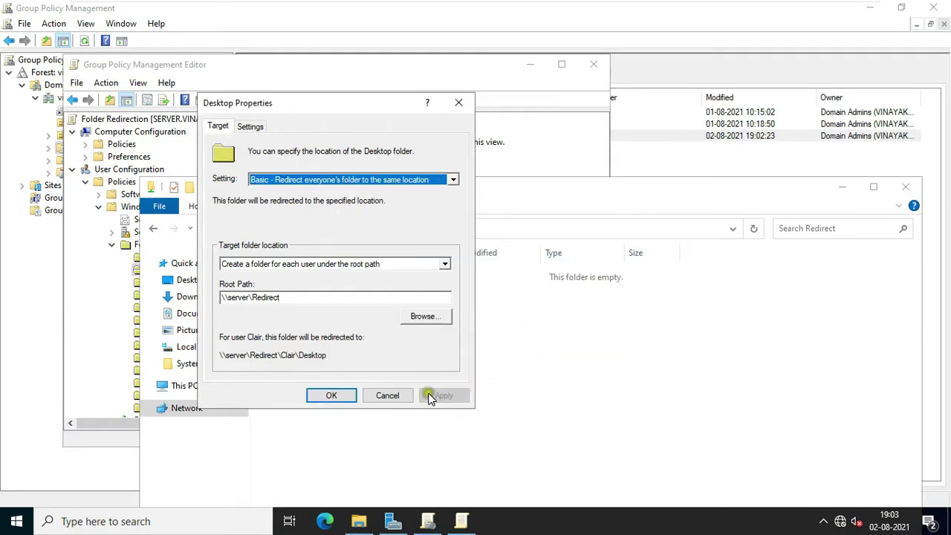
{"action": "left_click", "coordinate": [330, 395]}
{"action": "left_click_drag", "start_coordinate": [394, 208], "coordinate": [511, 133]}
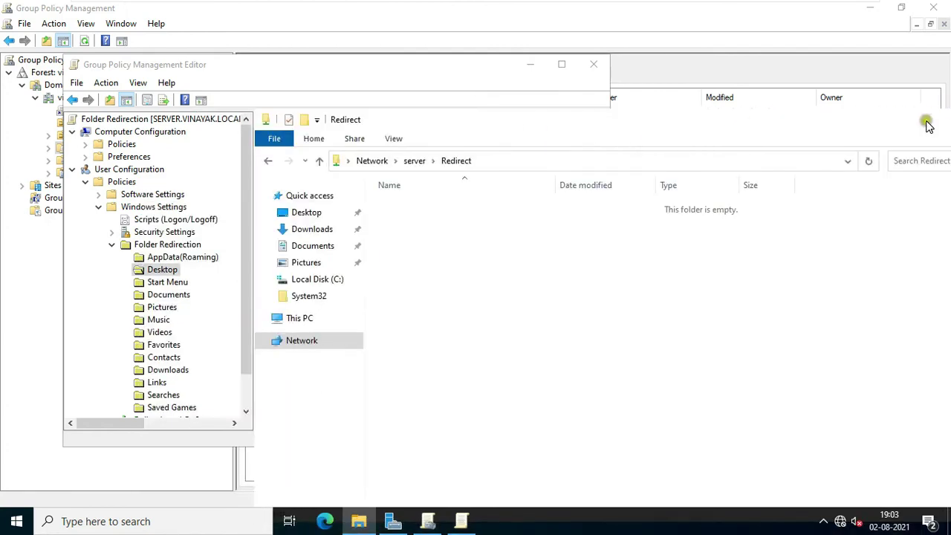
{"action": "left_click_drag", "start_coordinate": [884, 123], "coordinate": [833, 123]}
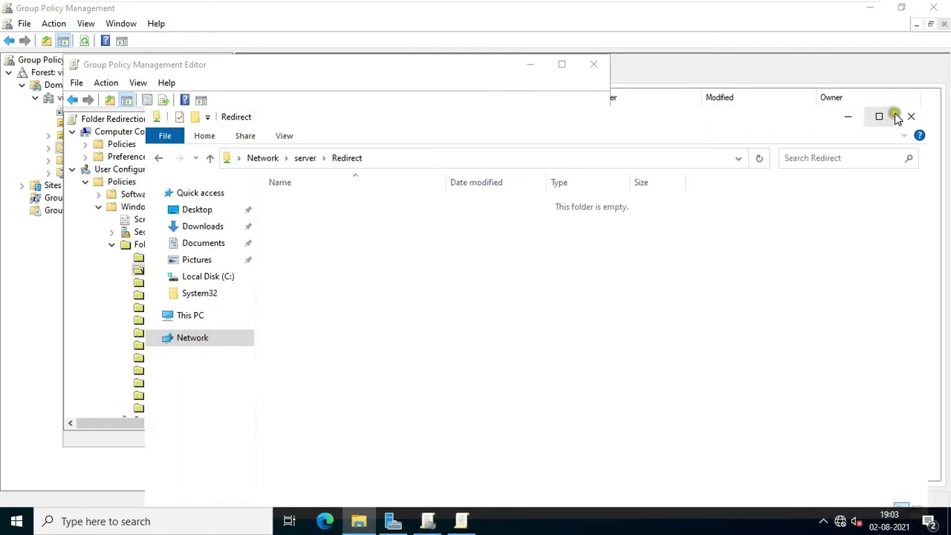
{"action": "left_click", "coordinate": [905, 119]}
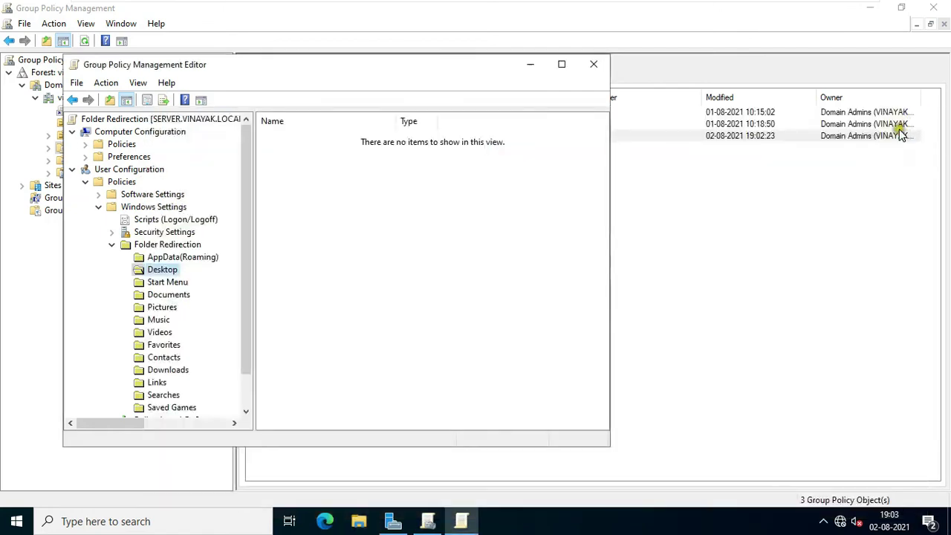
Step: Set Documents to Basic redirection with root path \\server\Redirect, accept the warning and apply
{"action": "left_click", "coordinate": [169, 298]}
{"action": "right_click", "coordinate": [169, 297]}
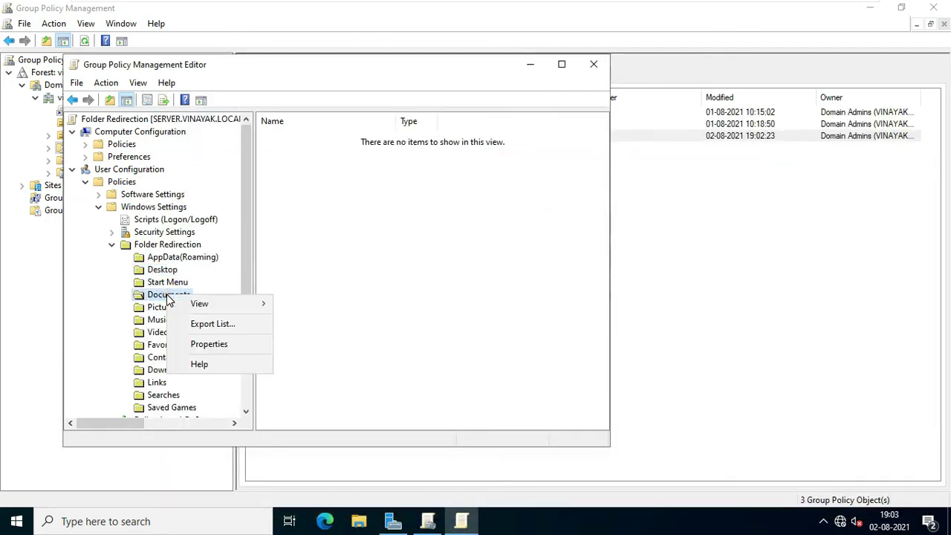
{"action": "left_click", "coordinate": [223, 345]}
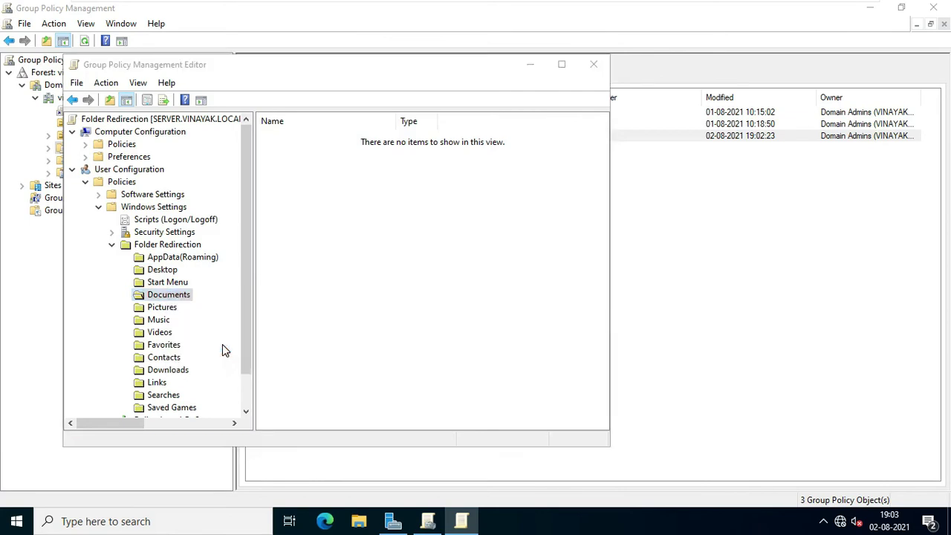
{"action": "left_click", "coordinate": [303, 181]}
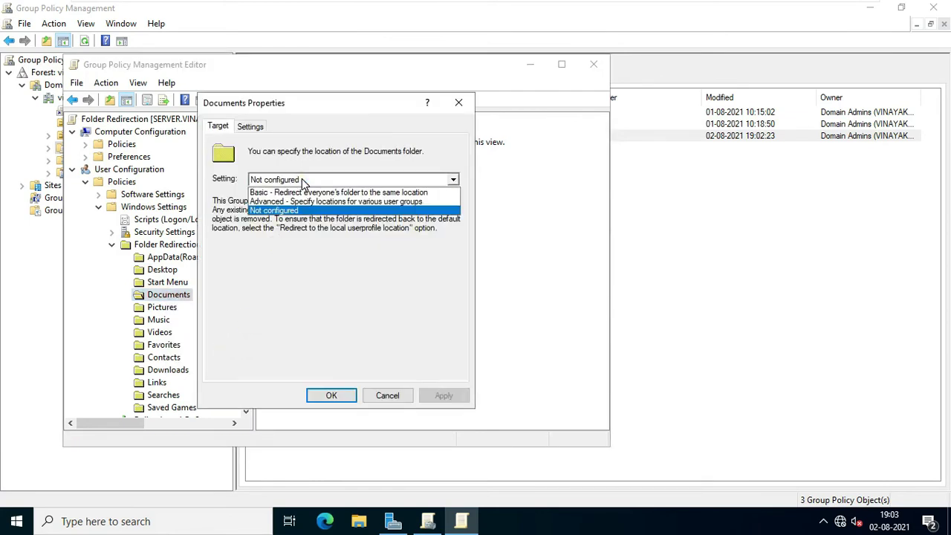
{"action": "left_click", "coordinate": [385, 194]}
{"action": "left_click", "coordinate": [279, 297]}
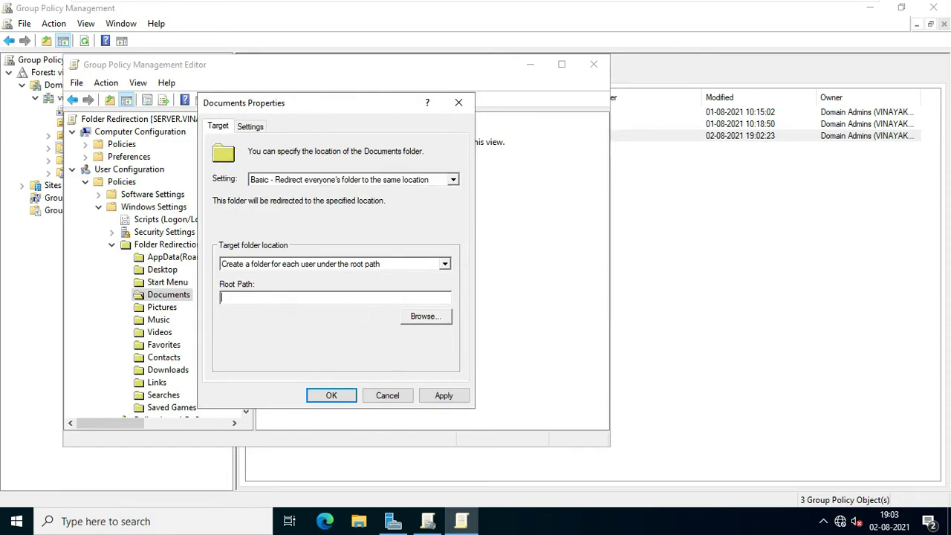
{"action": "key", "text": "ctrl+v"}
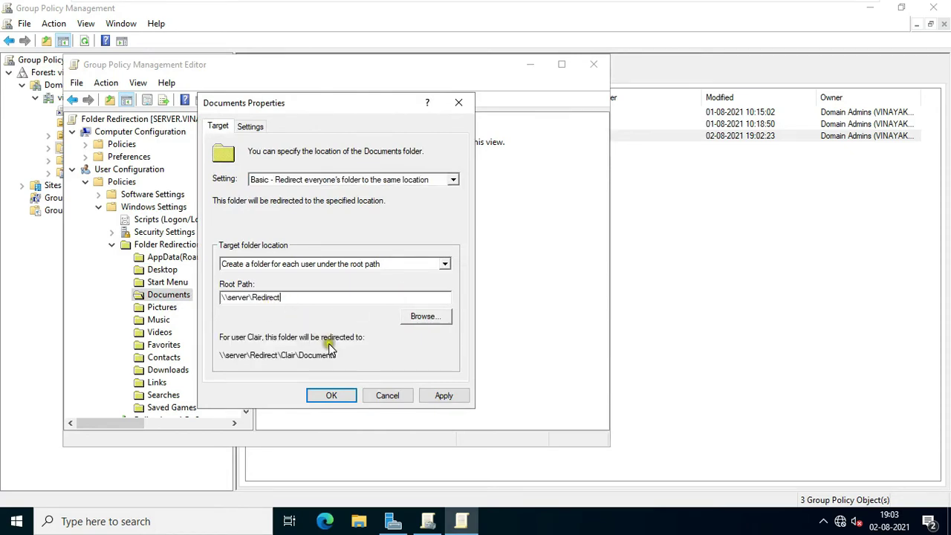
{"action": "left_click", "coordinate": [443, 395]}
{"action": "left_click", "coordinate": [539, 329]}
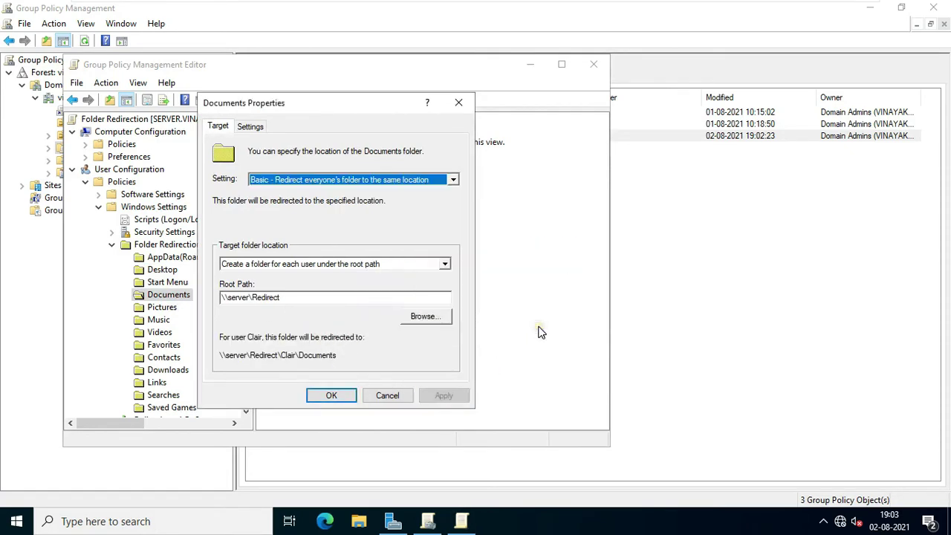
{"action": "left_click", "coordinate": [332, 395]}
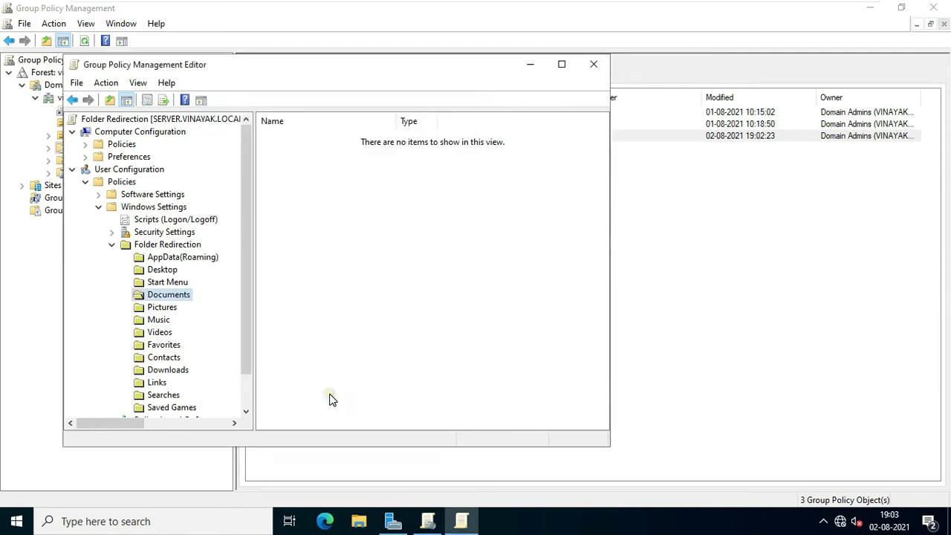
Step: Redirect Pictures with Basic redirection to root path \\server\Redirect and apply it
{"action": "right_click", "coordinate": [170, 306]}
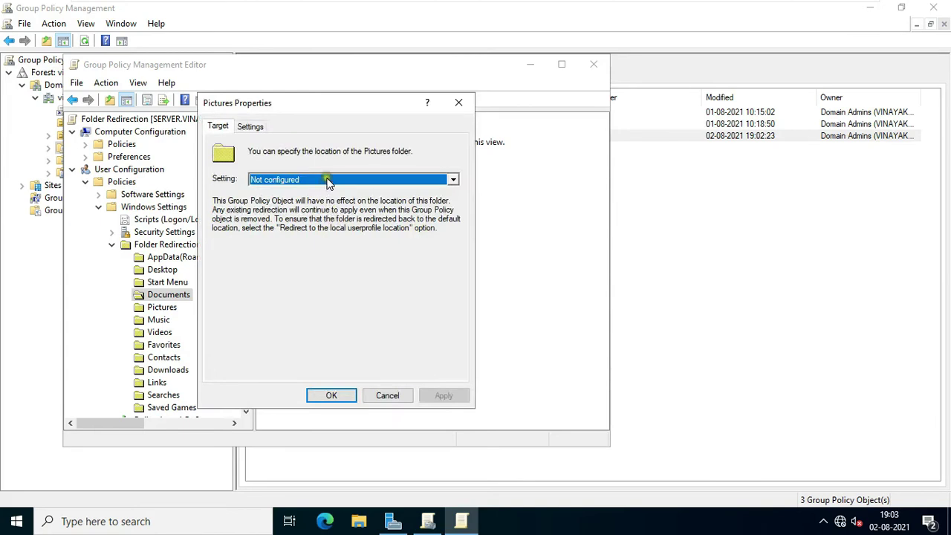
{"action": "left_click", "coordinate": [329, 181]}
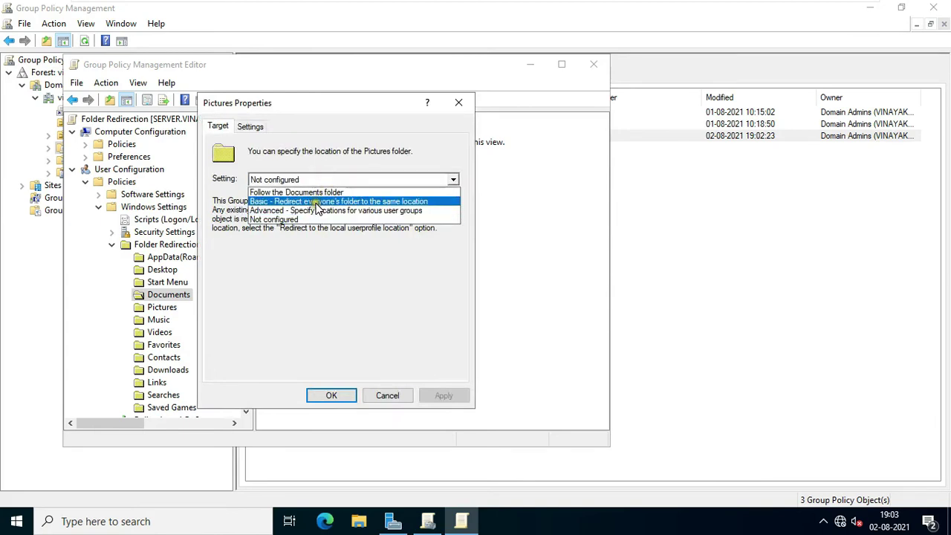
{"action": "left_click", "coordinate": [316, 204]}
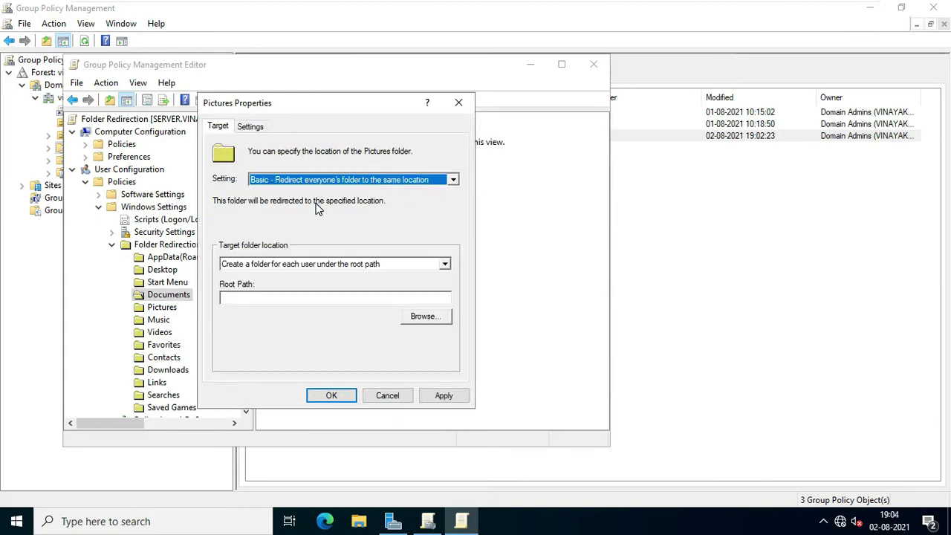
{"action": "left_click", "coordinate": [238, 296]}
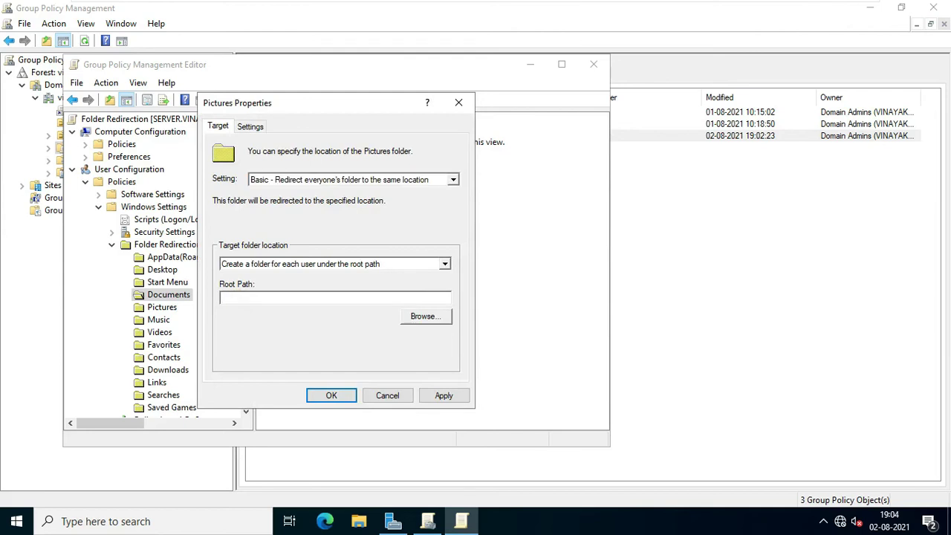
{"action": "key", "text": "ctrl+v"}
{"action": "left_click", "coordinate": [438, 396]}
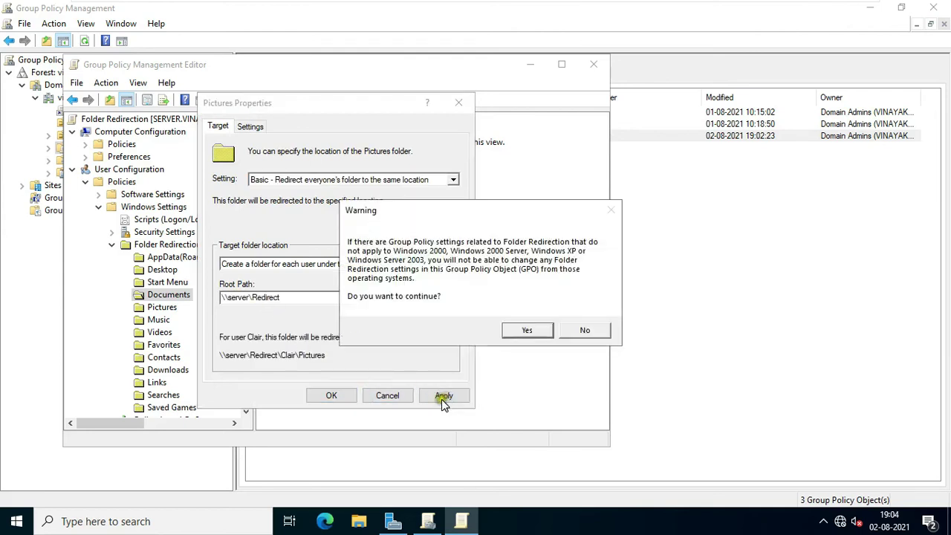
{"action": "left_click", "coordinate": [525, 332]}
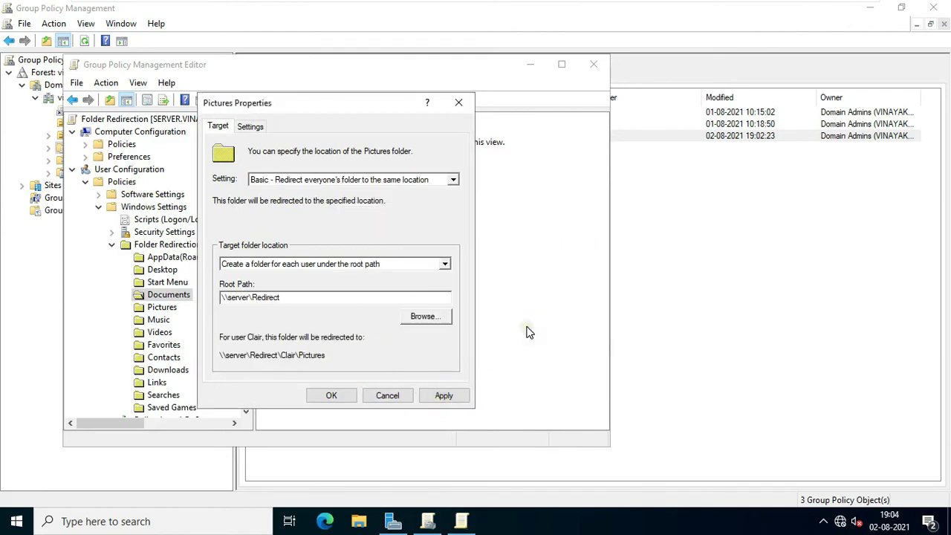
{"action": "left_click", "coordinate": [346, 396]}
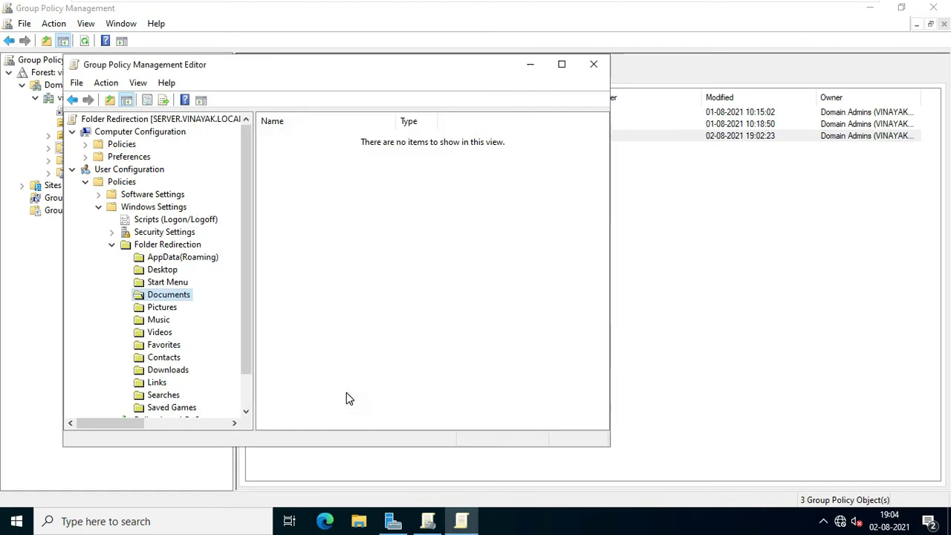
Step: Redirect Music with Basic redirection to root path \\server\Redirect
{"action": "right_click", "coordinate": [165, 321]}
{"action": "left_click", "coordinate": [203, 372]}
{"action": "left_click", "coordinate": [284, 180]}
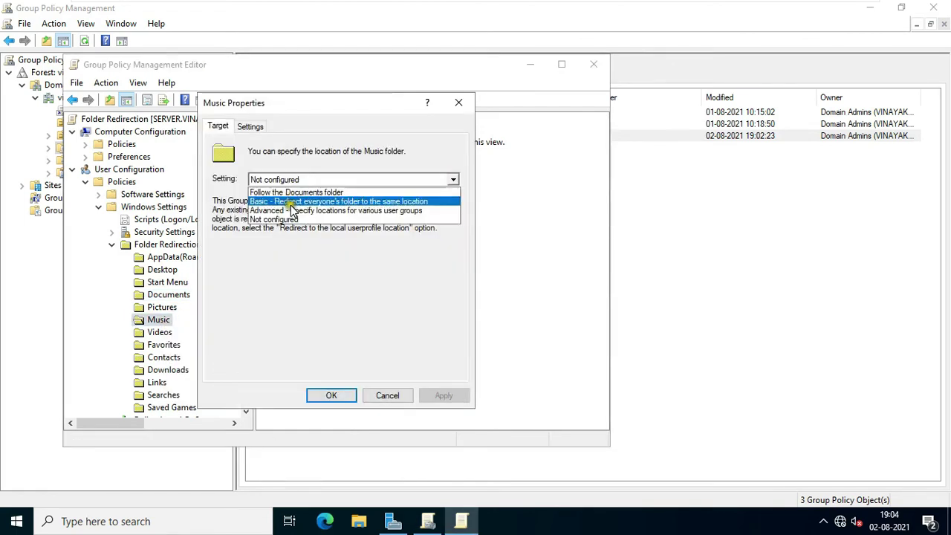
{"action": "left_click", "coordinate": [290, 205]}
{"action": "left_click", "coordinate": [298, 298]}
{"action": "type", "text": "\\\\server\\Redirect"}
{"action": "left_click", "coordinate": [331, 395]}
{"action": "left_click", "coordinate": [515, 329]}
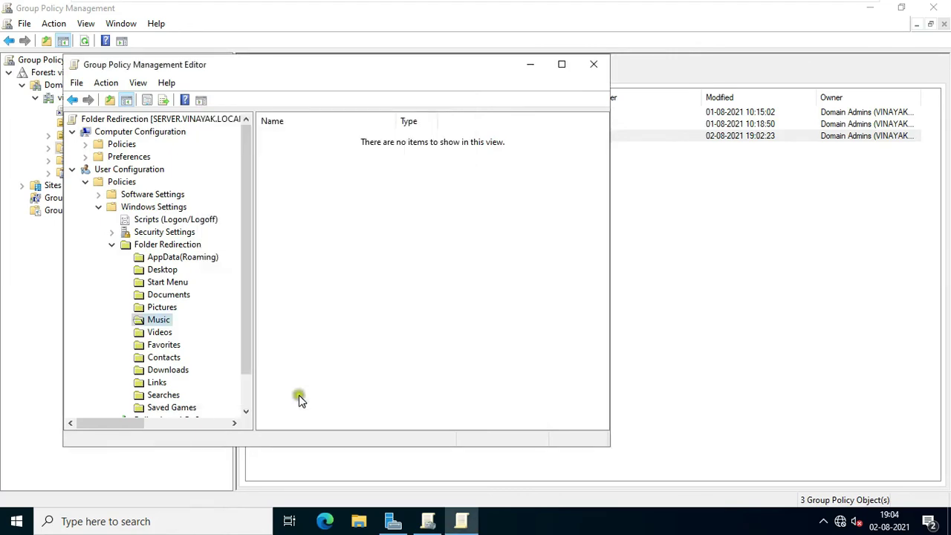
Step: Redirect Downloads with Basic redirection to root path \\server\Redirect and apply it
{"action": "right_click", "coordinate": [180, 368]}
{"action": "left_click", "coordinate": [221, 417]}
{"action": "left_click", "coordinate": [452, 179]}
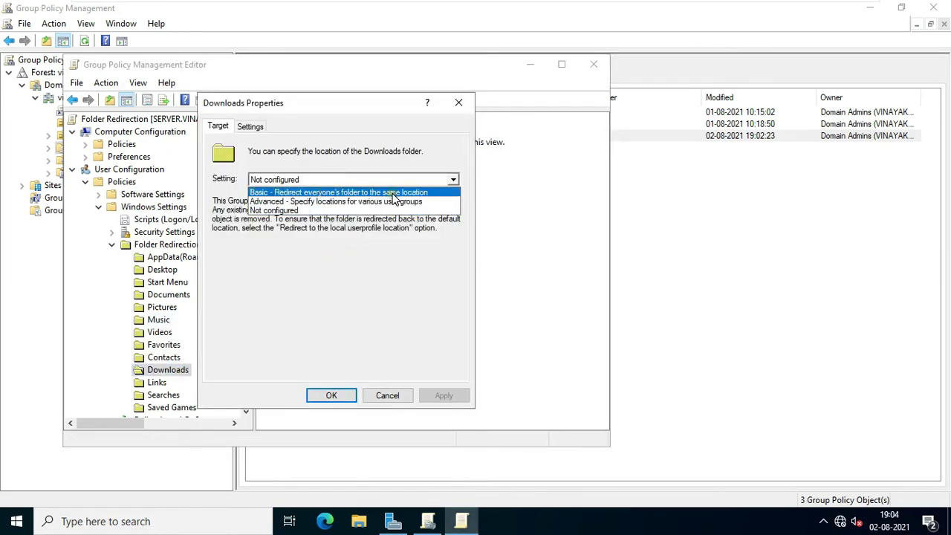
{"action": "left_click", "coordinate": [312, 188]}
{"action": "left_click", "coordinate": [298, 298]}
{"action": "type", "text": "\\\\server\\Redirect"}
{"action": "left_click", "coordinate": [443, 395]}
{"action": "key", "text": "Return"}
{"action": "left_click", "coordinate": [331, 395]}
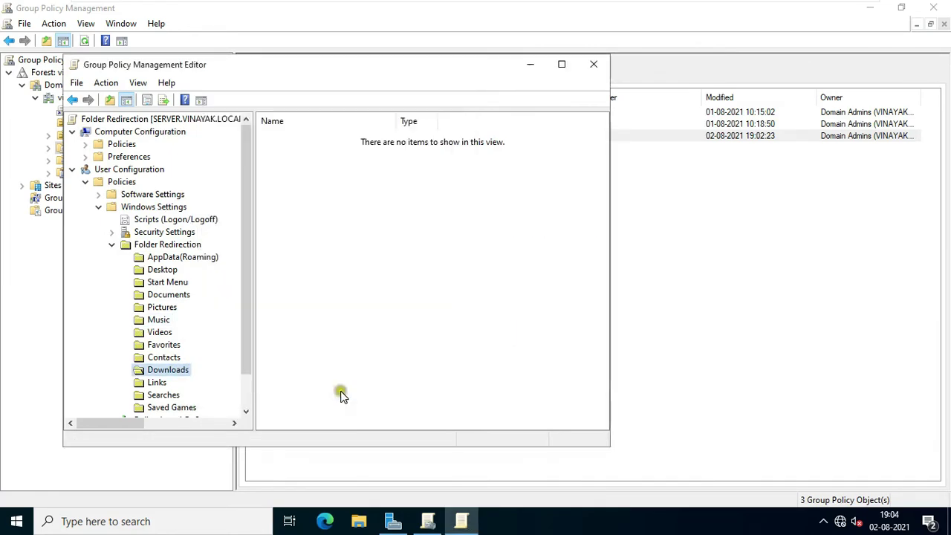
Step: Close the editor and link the existing Folder Redirection GPO to the Accounts OU
{"action": "left_click", "coordinate": [593, 72]}
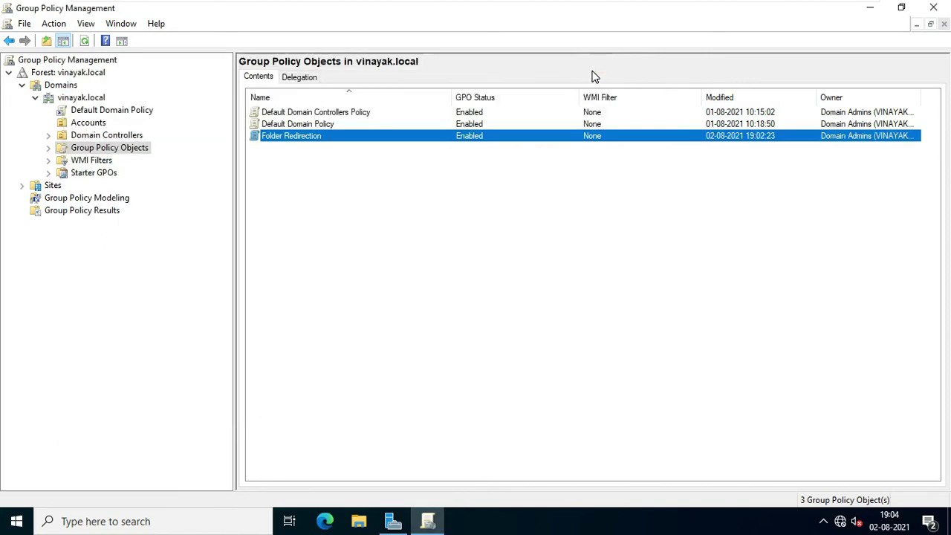
{"action": "left_click", "coordinate": [91, 124]}
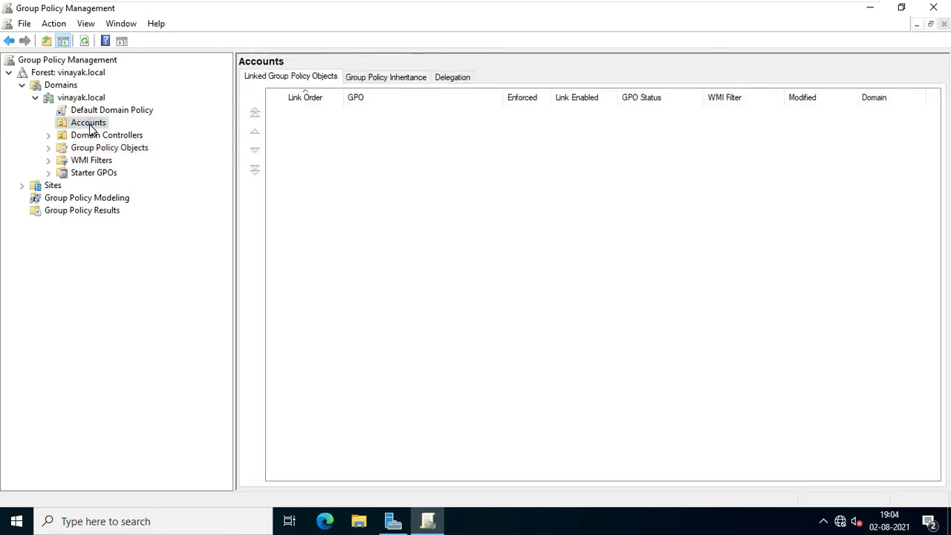
{"action": "right_click", "coordinate": [98, 126]}
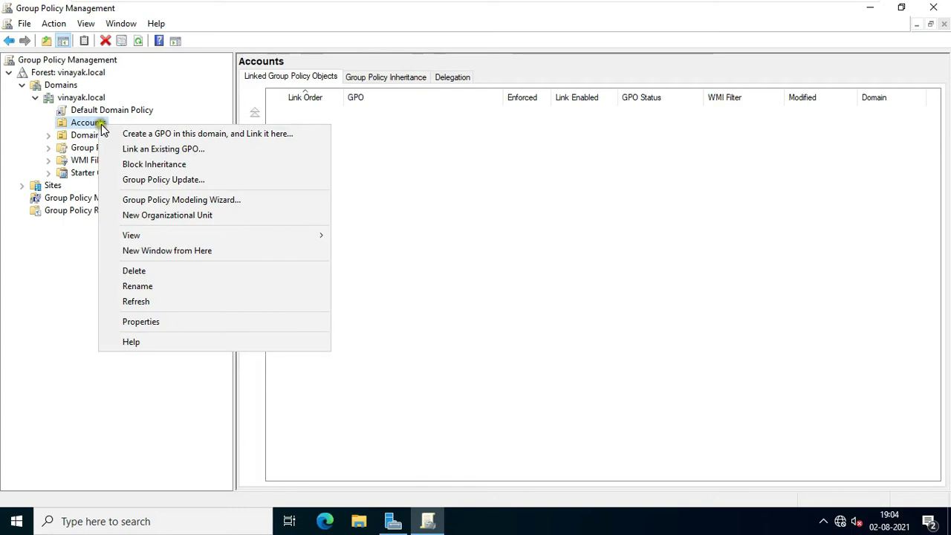
{"action": "left_click", "coordinate": [199, 151]}
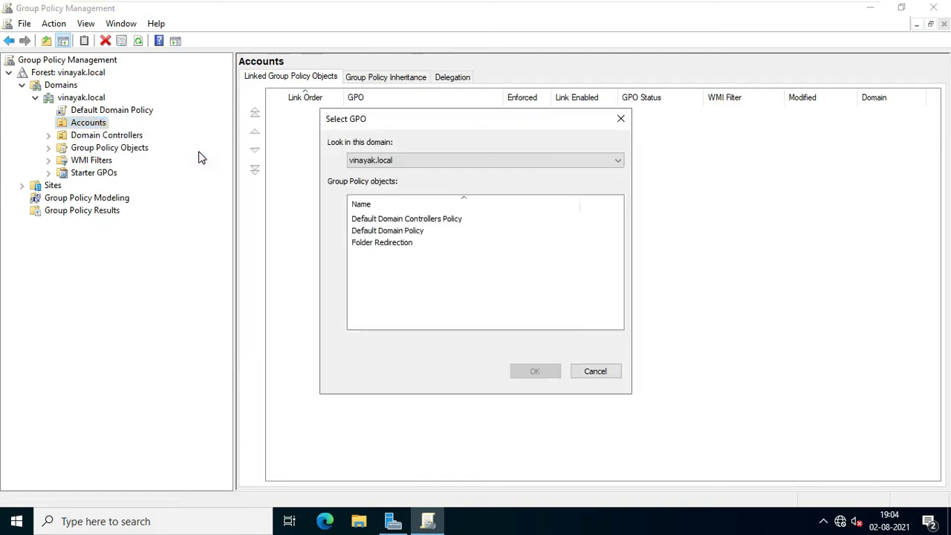
{"action": "left_click", "coordinate": [389, 245]}
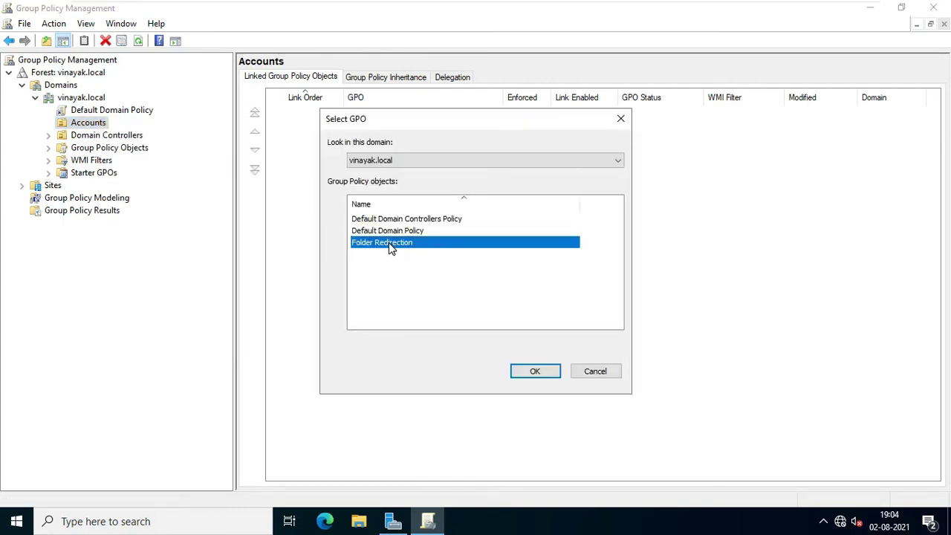
{"action": "left_click", "coordinate": [532, 371]}
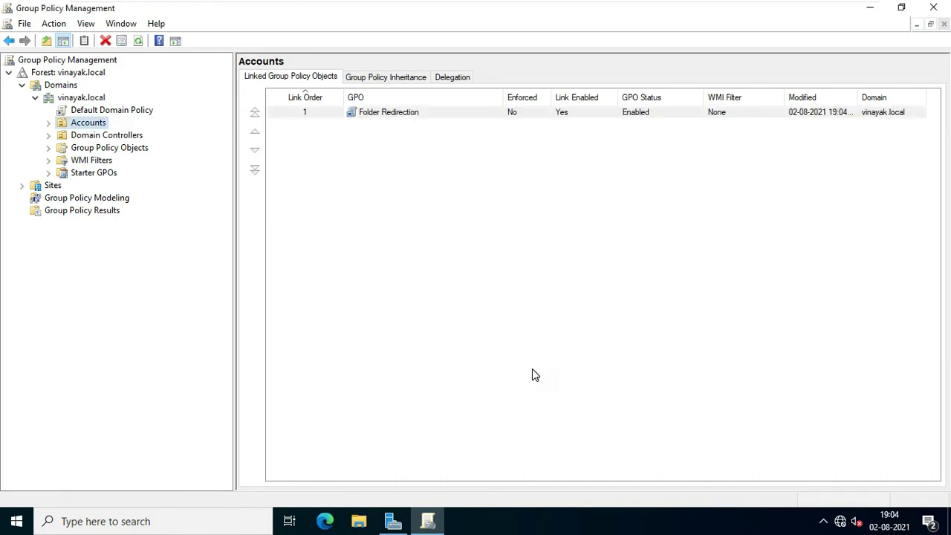
{"action": "left_click", "coordinate": [48, 123]}
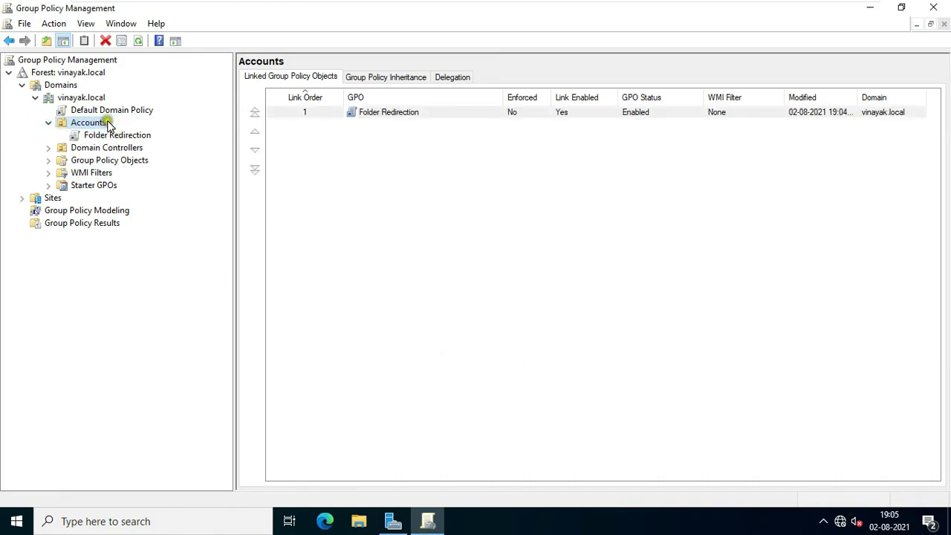
Step: Close Group Policy Management and Server Manager, then run gpupdate from the Run prompt
{"action": "left_click", "coordinate": [934, 9]}
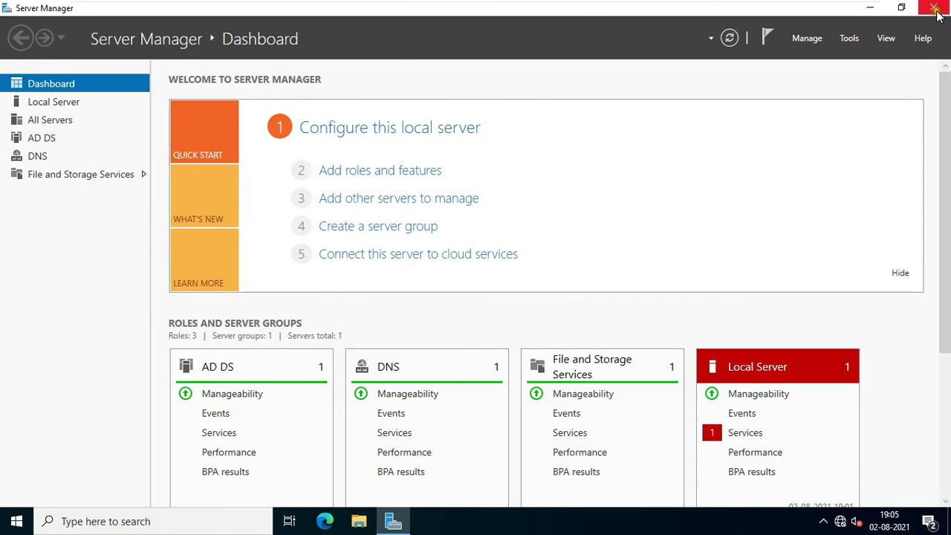
{"action": "left_click", "coordinate": [935, 9]}
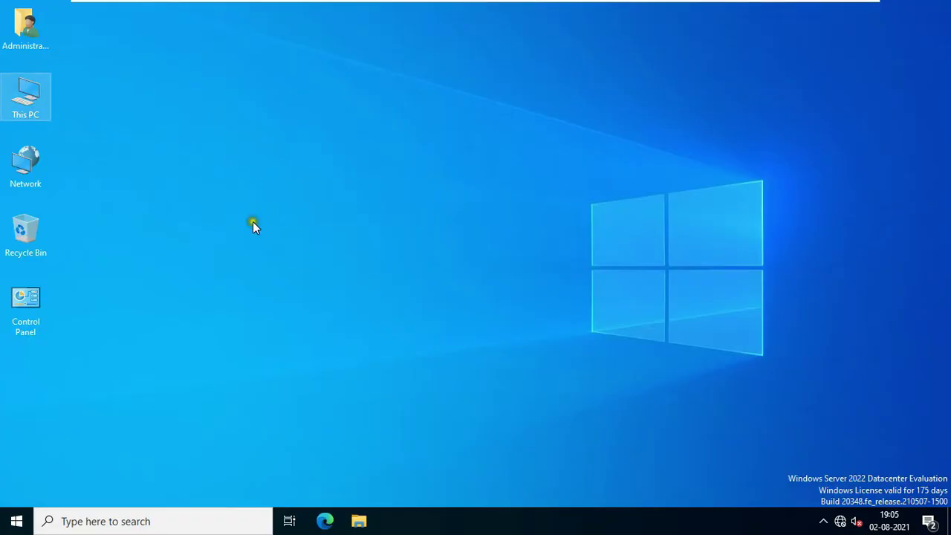
{"action": "right_click", "coordinate": [17, 521]}
{"action": "left_click", "coordinate": [45, 451]}
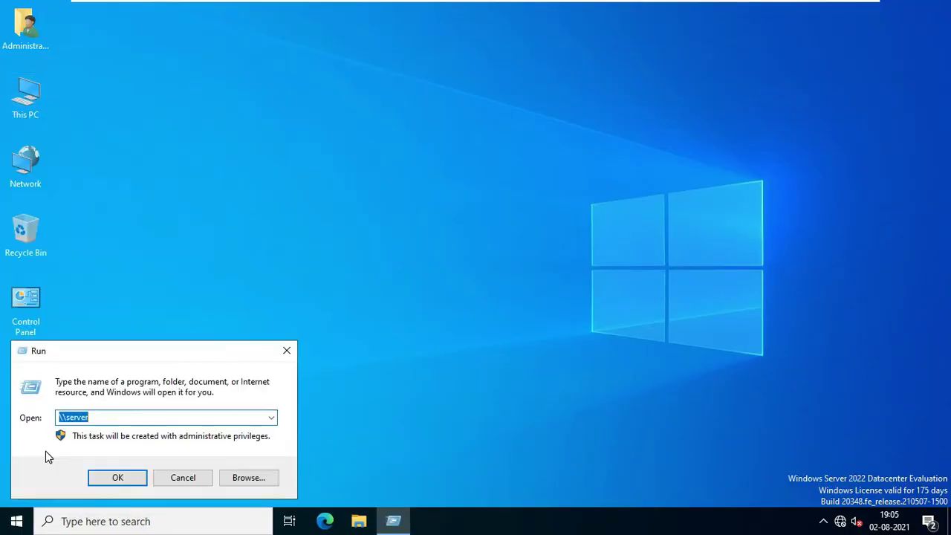
{"action": "type", "text": "g"}
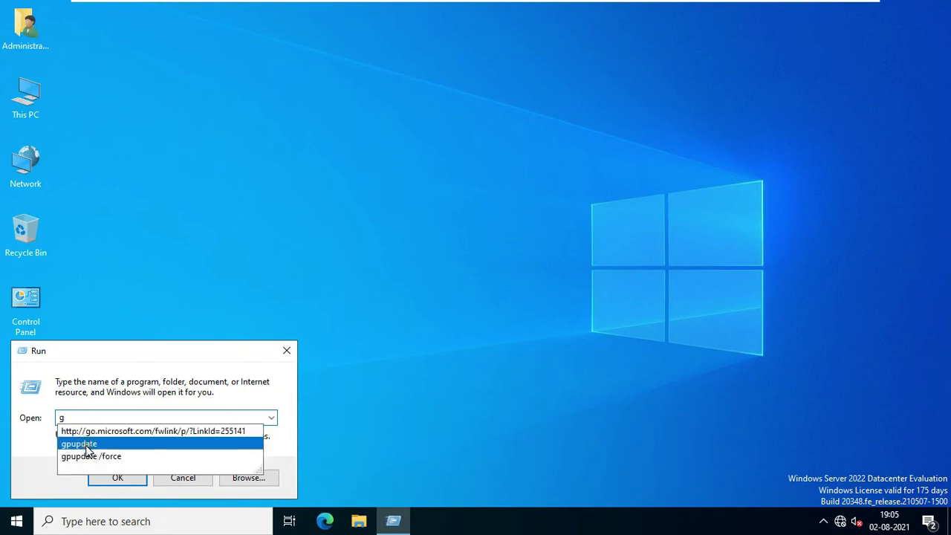
{"action": "left_click", "coordinate": [82, 444]}
{"action": "left_click", "coordinate": [117, 477]}
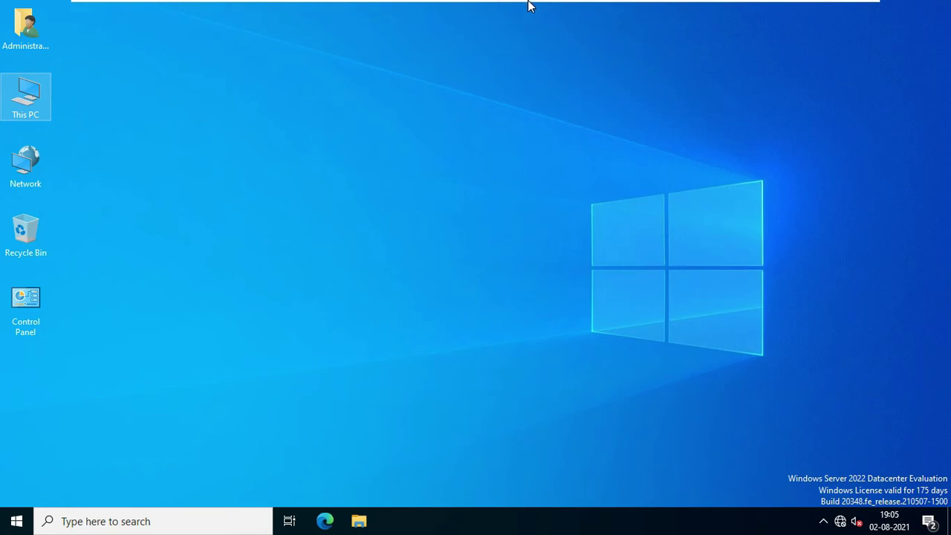
Step: Switch to the client VM and sign in as the domain test user with their password
{"action": "mouse_move", "coordinate": [528, 3]}
{"action": "left_click", "coordinate": [758, 10]}
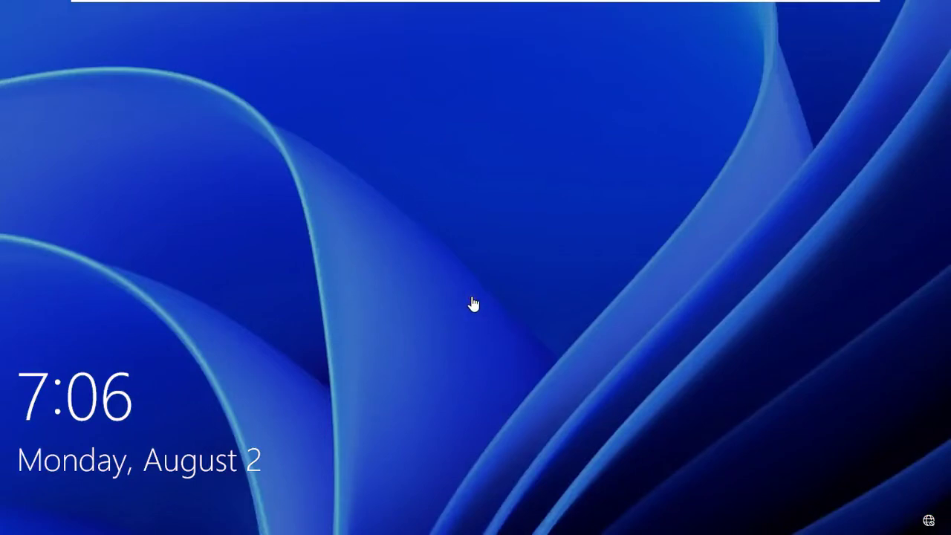
{"action": "left_click", "coordinate": [473, 303]}
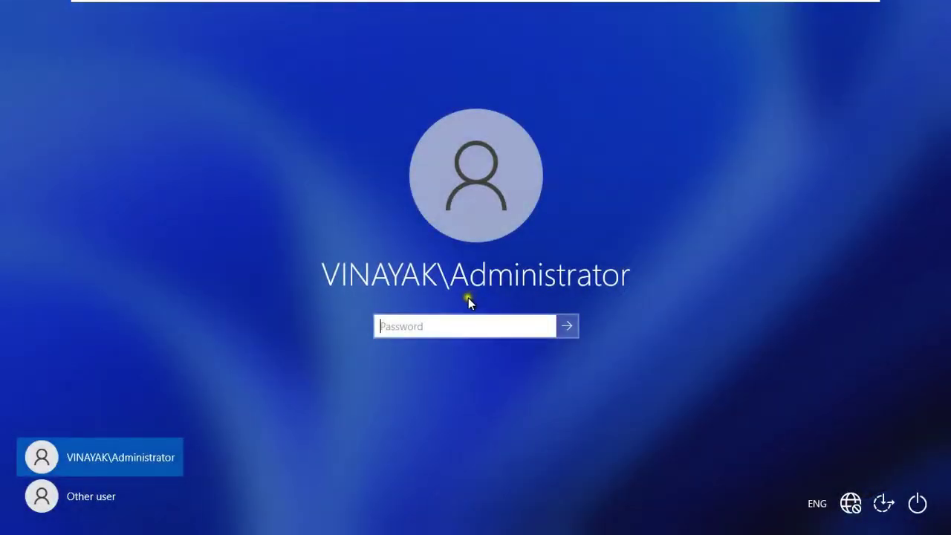
{"action": "left_click", "coordinate": [99, 495]}
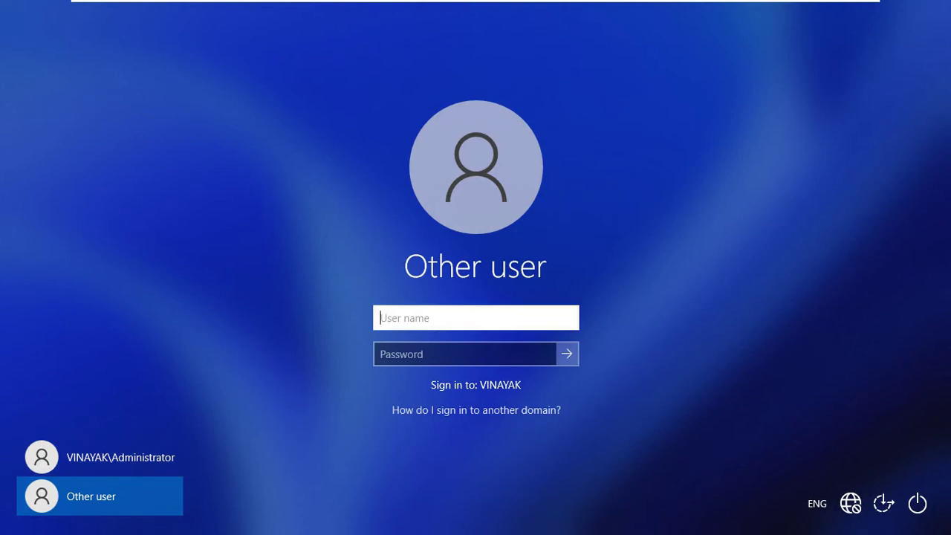
{"action": "type", "text": "amit"}
{"action": "key", "text": "Tab"}
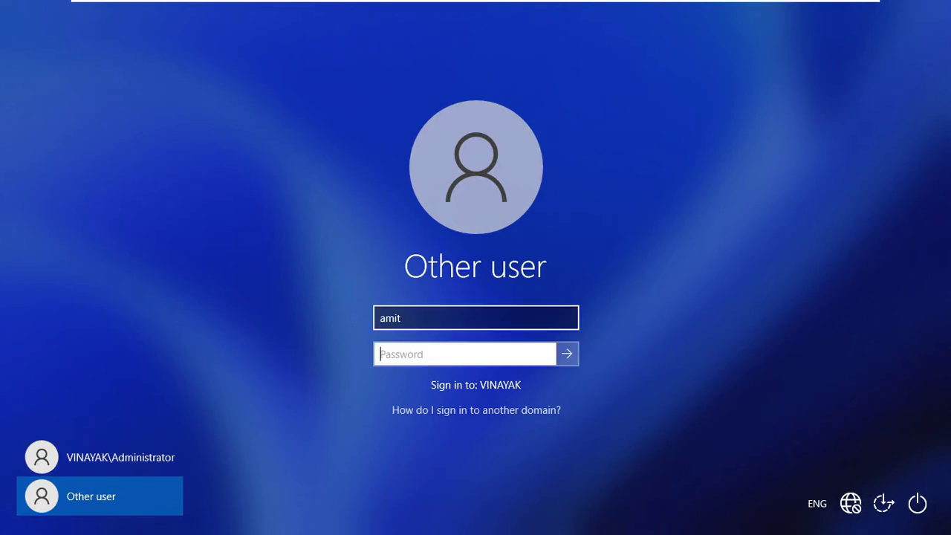
{"action": "type", "text": "••"}
{"action": "key", "text": "Return"}
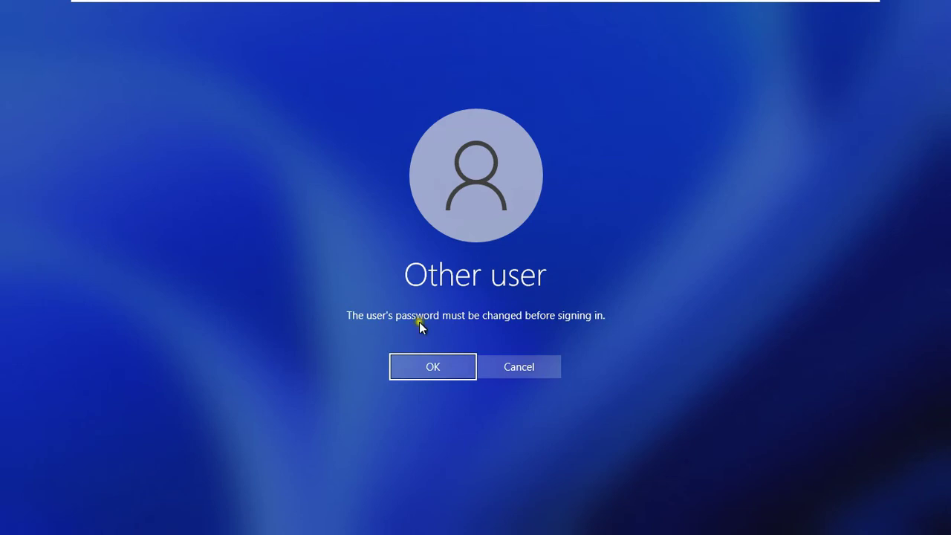
Step: Set and confirm a new password when required, then continue to the desktop
{"action": "left_click", "coordinate": [443, 370]}
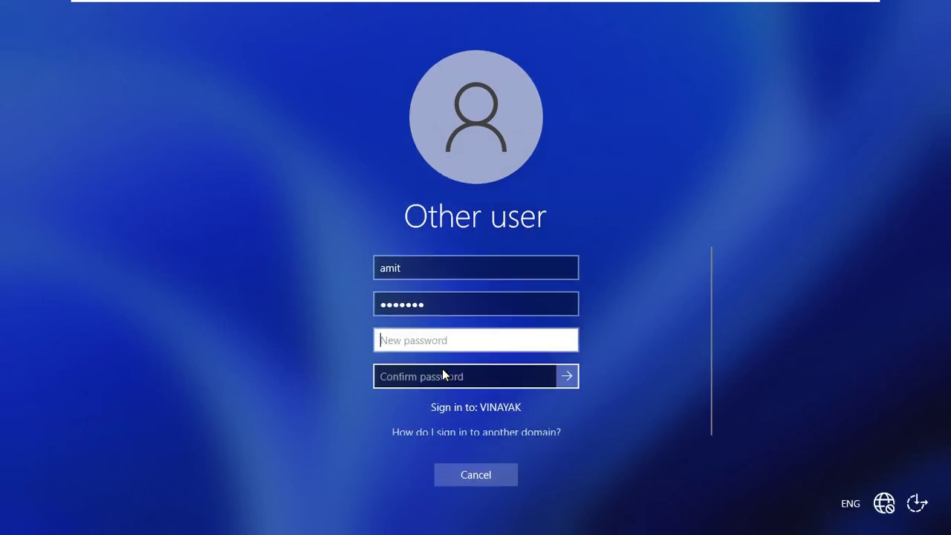
{"action": "type", "text": "•••••••"}
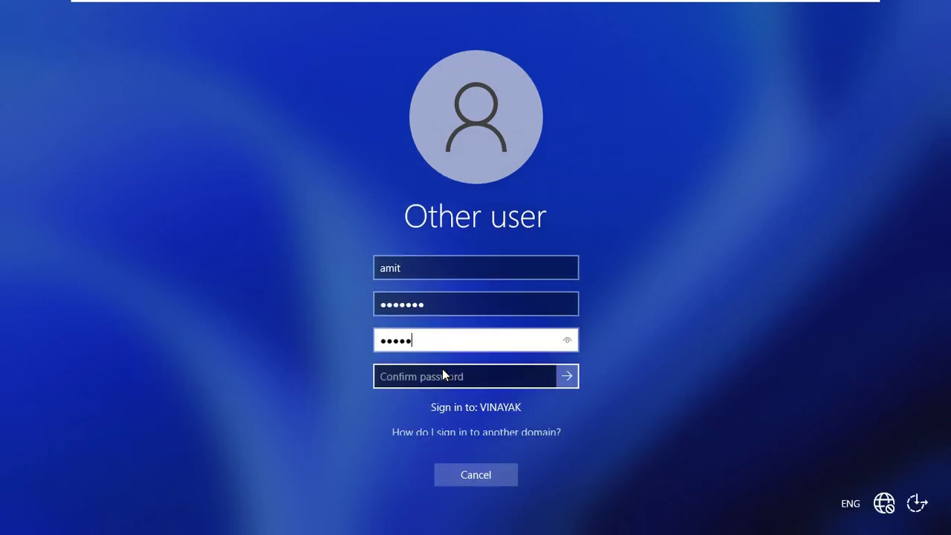
{"action": "key", "text": "Tab"}
{"action": "type", "text": "••••"}
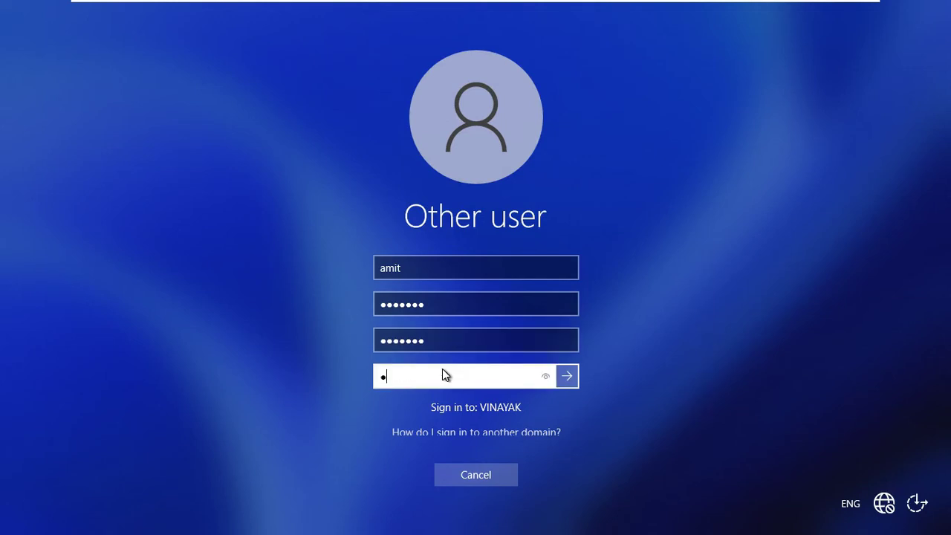
{"action": "type", "text": "•••"}
{"action": "left_click", "coordinate": [573, 380]}
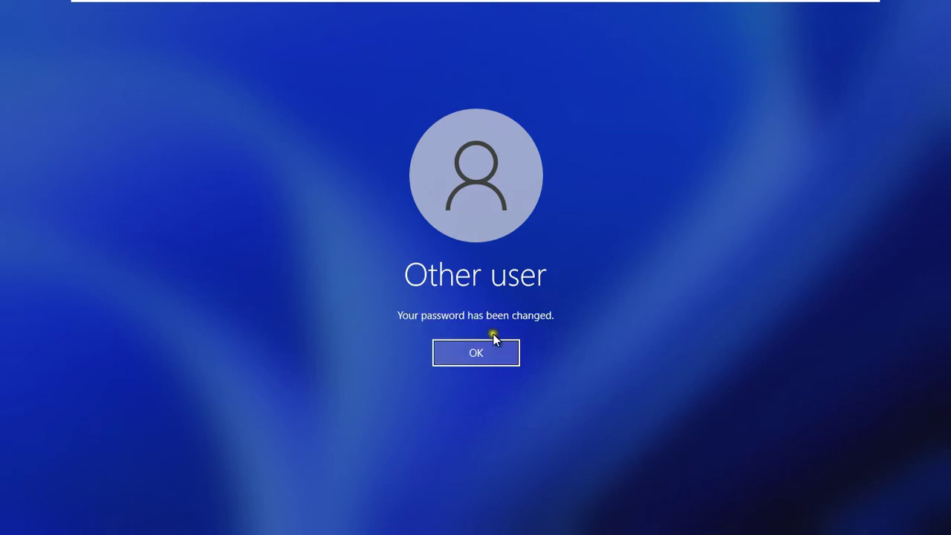
{"action": "left_click", "coordinate": [503, 352]}
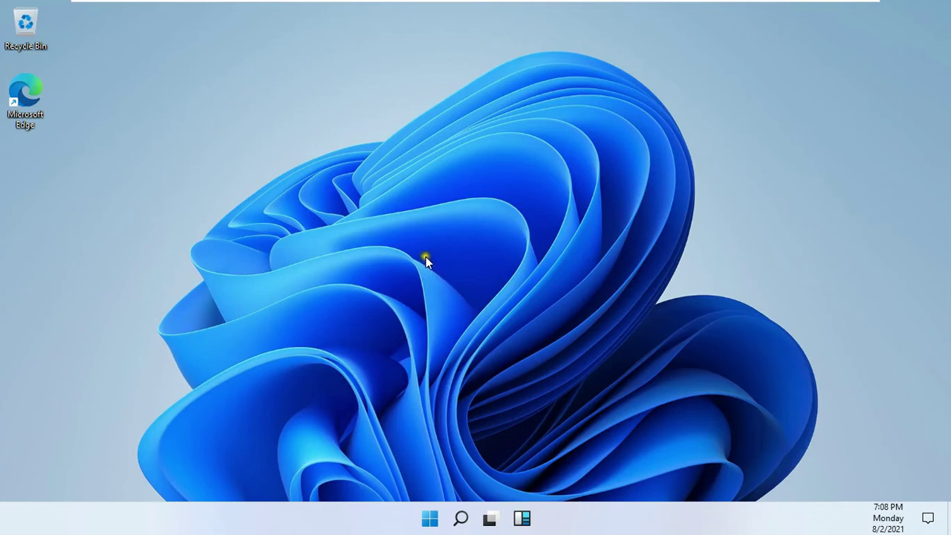
Step: Open Personalization settings from the desktop's right-click menu and maximize the window
{"action": "right_click", "coordinate": [405, 185]}
{"action": "key", "text": "super"}
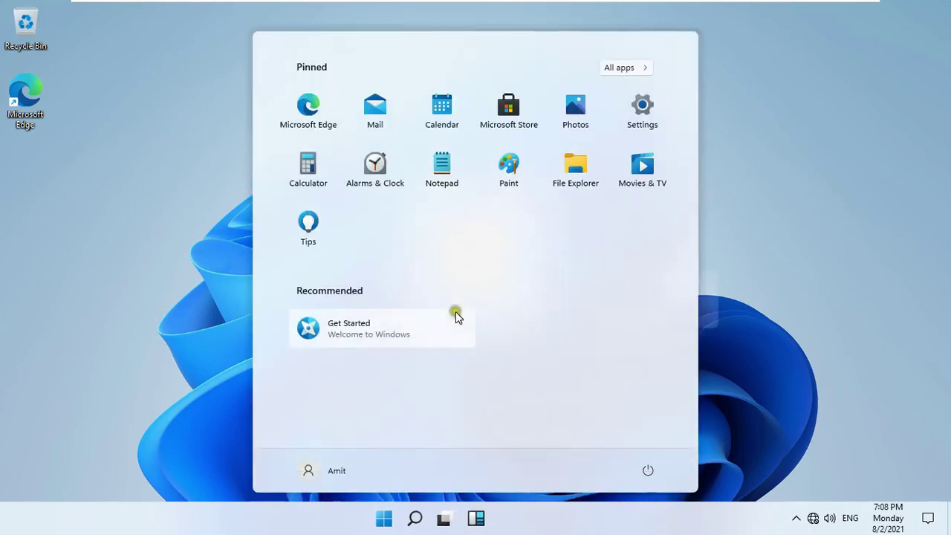
{"action": "key", "text": "super"}
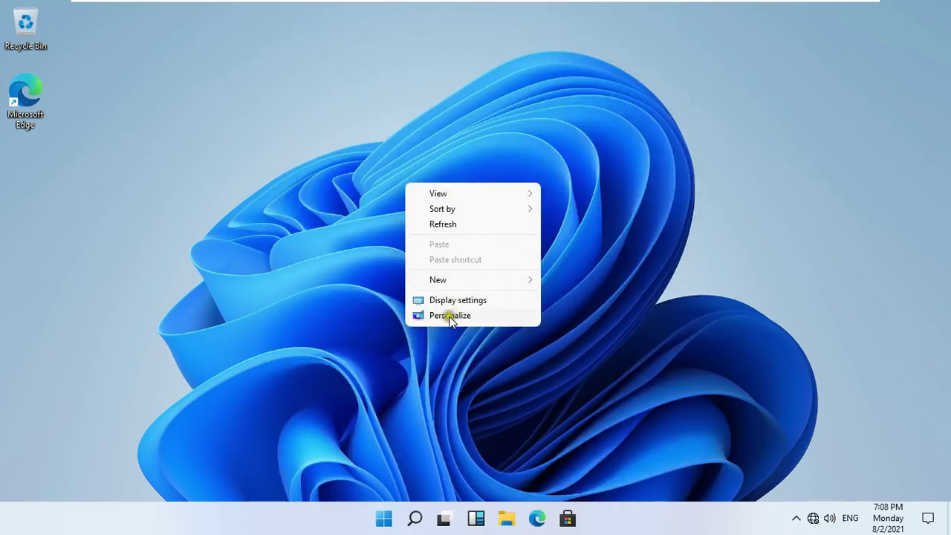
{"action": "left_click", "coordinate": [450, 316]}
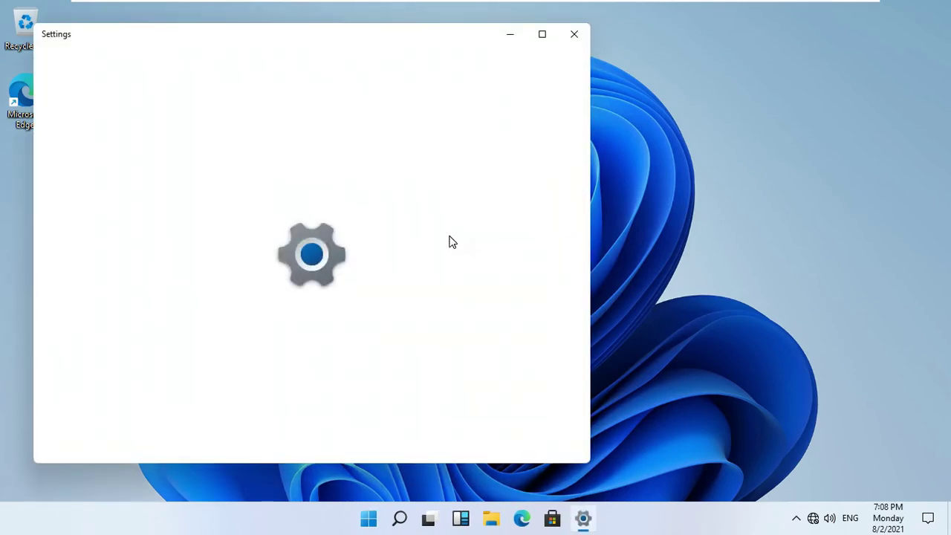
{"action": "left_click", "coordinate": [541, 34]}
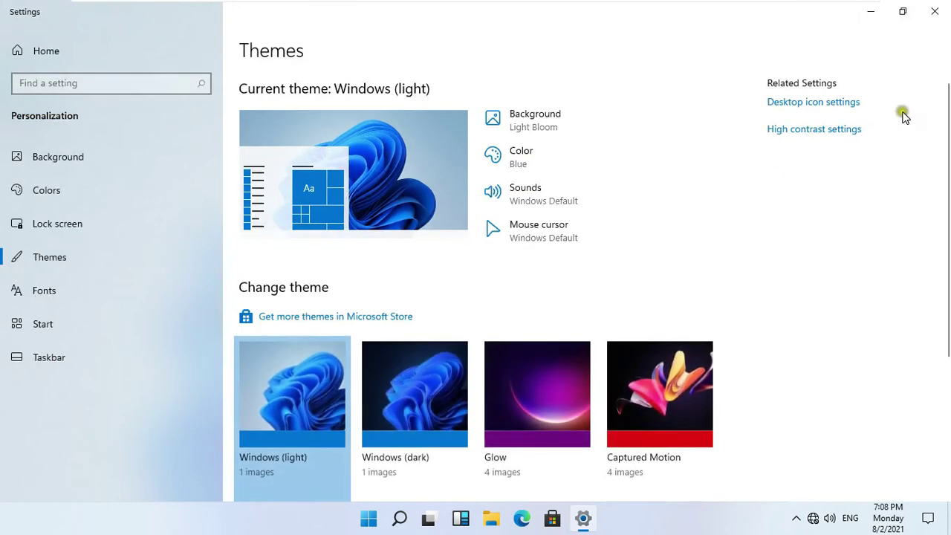
Step: Enable the Computer, User's Files, Network and Control Panel desktop icons, then close Settings
{"action": "left_click", "coordinate": [786, 103]}
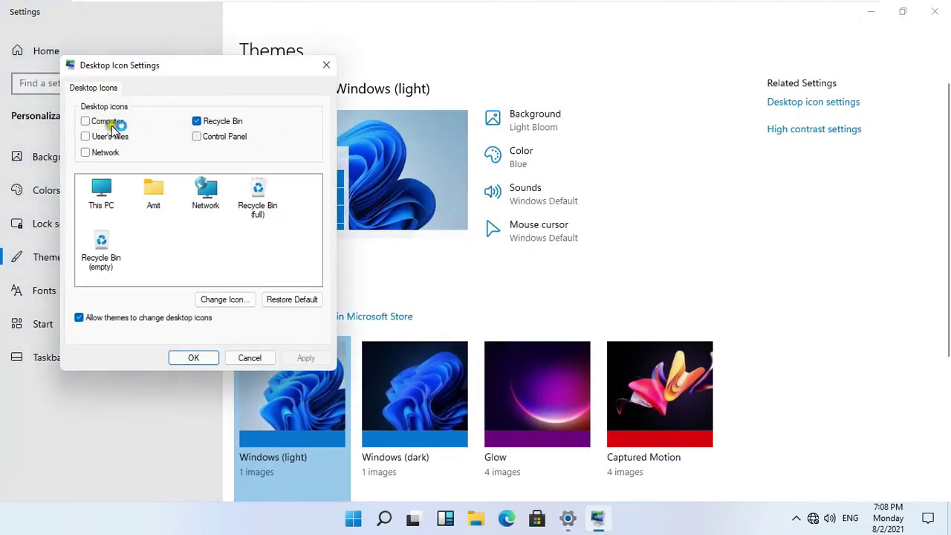
{"action": "left_click", "coordinate": [88, 121]}
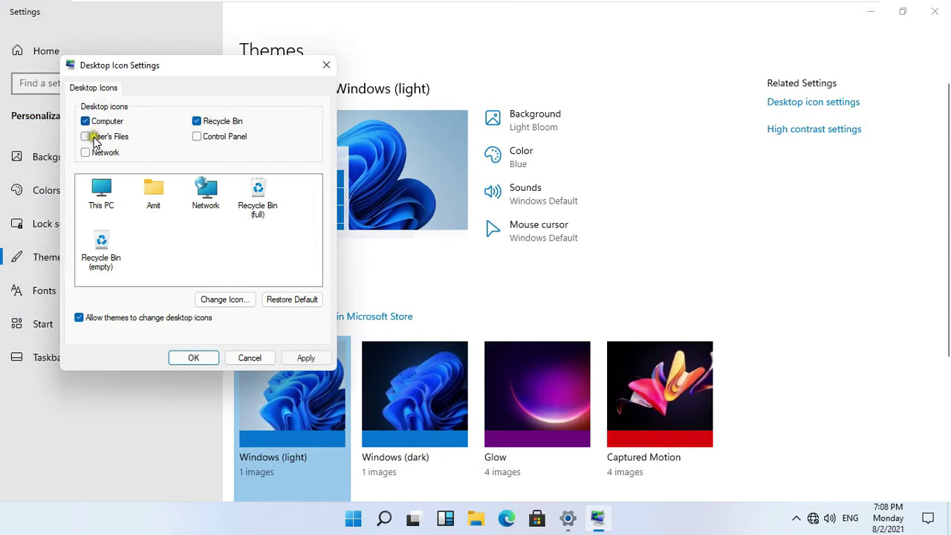
{"action": "left_click", "coordinate": [94, 139]}
{"action": "left_click", "coordinate": [119, 152]}
{"action": "left_click", "coordinate": [198, 136]}
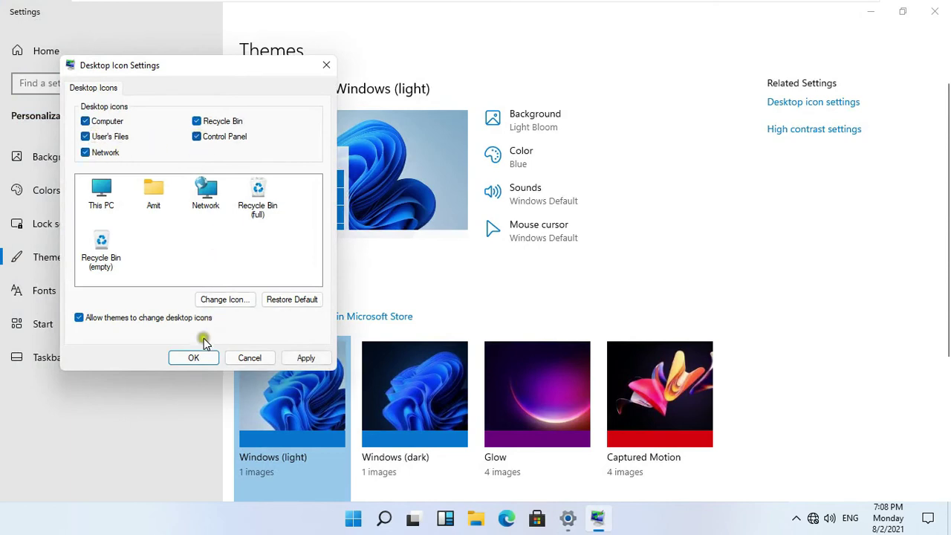
{"action": "left_click", "coordinate": [195, 358]}
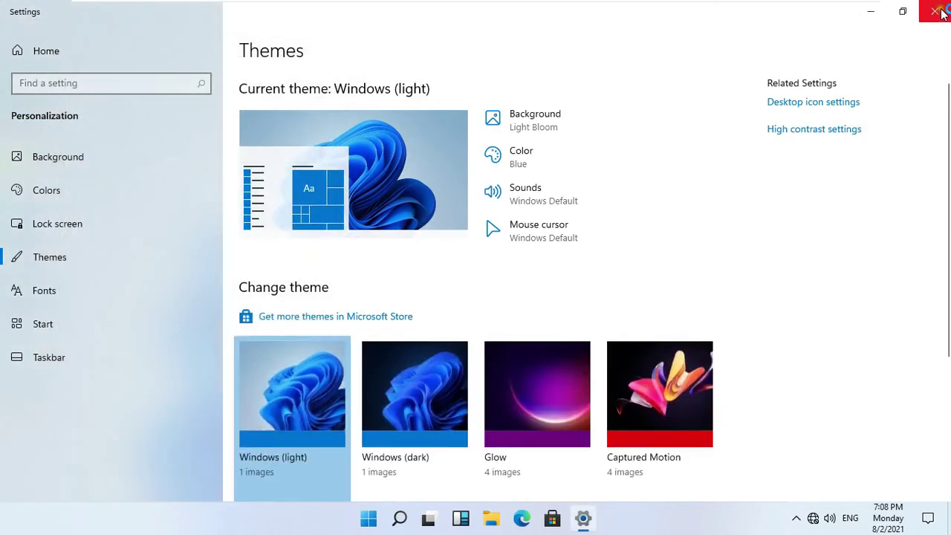
{"action": "left_click", "coordinate": [937, 12]}
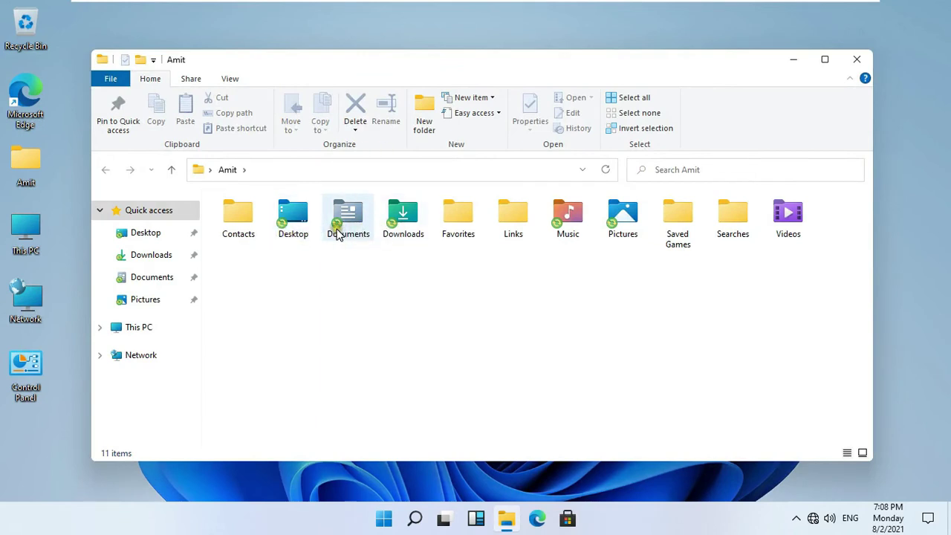
Step: Open the user's Documents folder and create a new folder named 'test folder'
{"action": "mouse_move", "coordinate": [336, 235]}
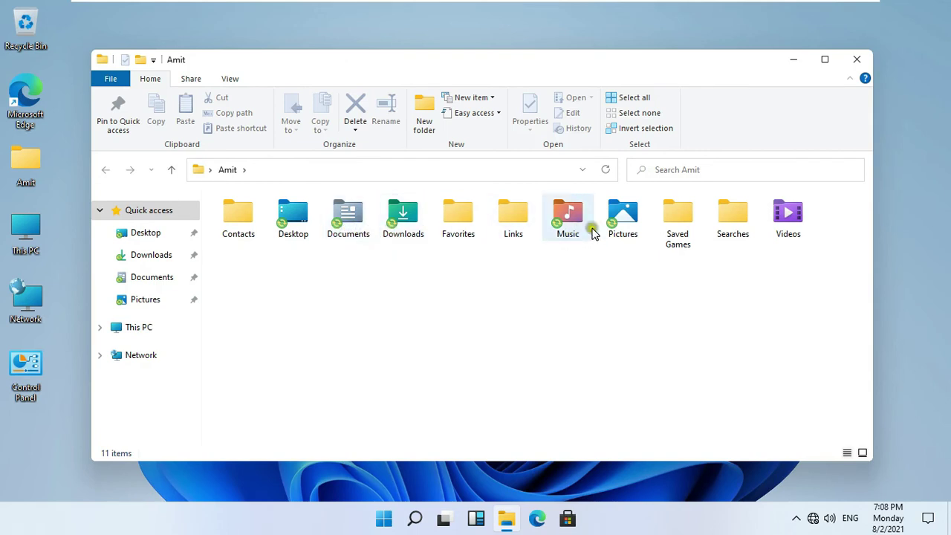
{"action": "left_click", "coordinate": [403, 268]}
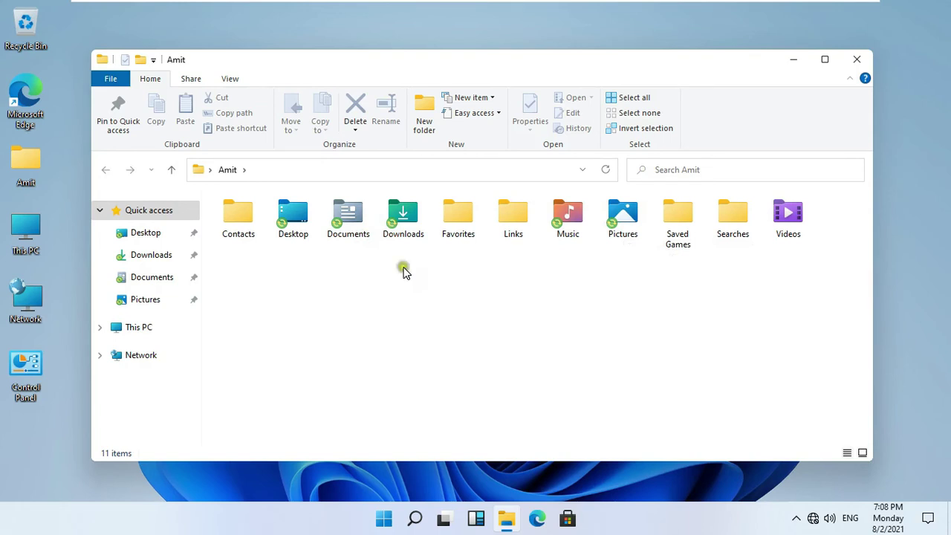
{"action": "double_click", "coordinate": [349, 215]}
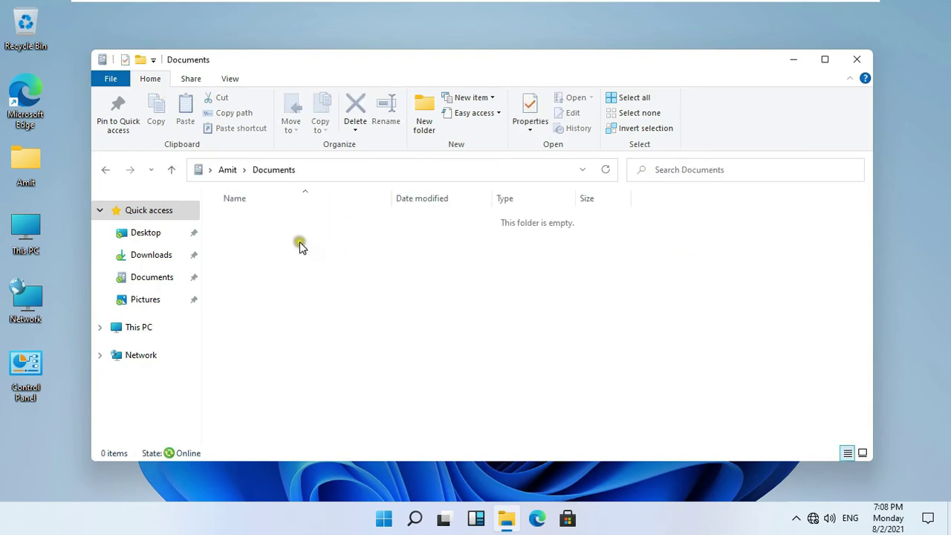
{"action": "right_click", "coordinate": [299, 242]}
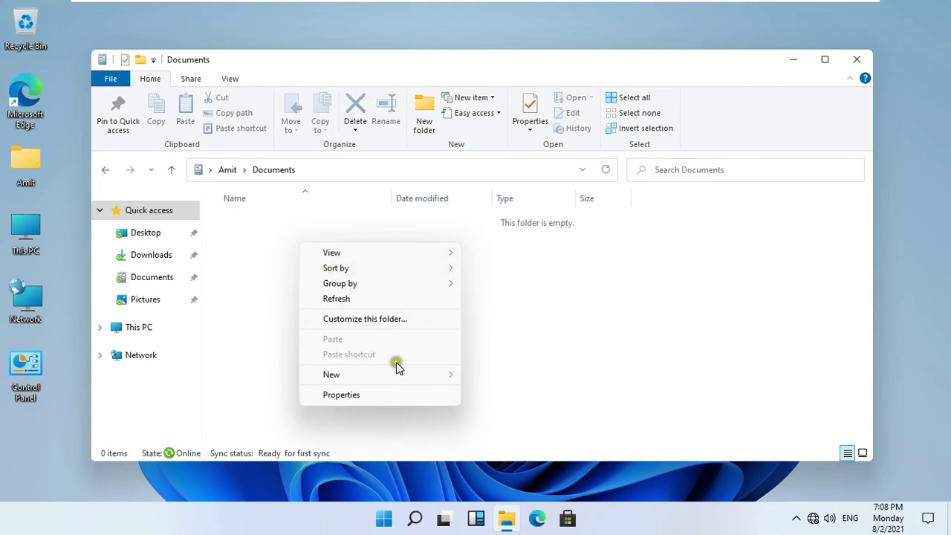
{"action": "mouse_move", "coordinate": [398, 376]}
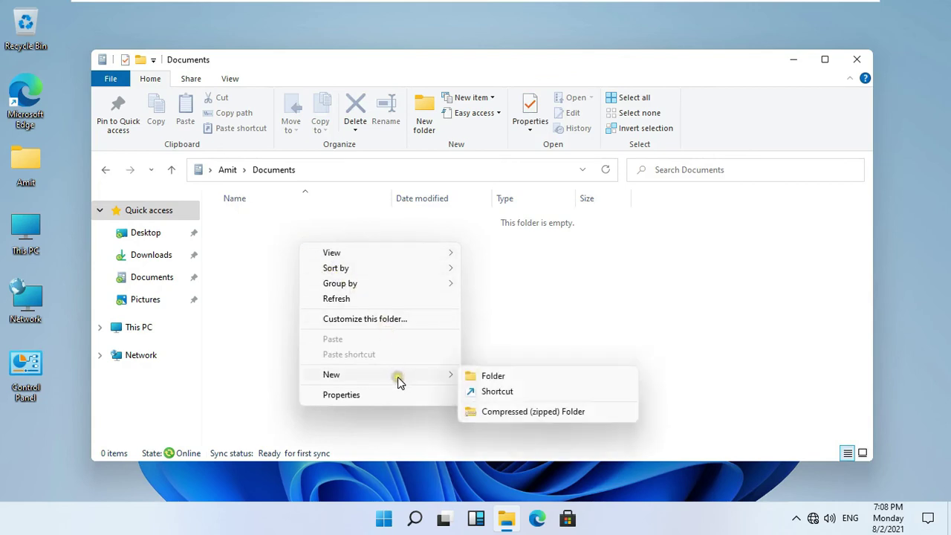
{"action": "left_click", "coordinate": [495, 377]}
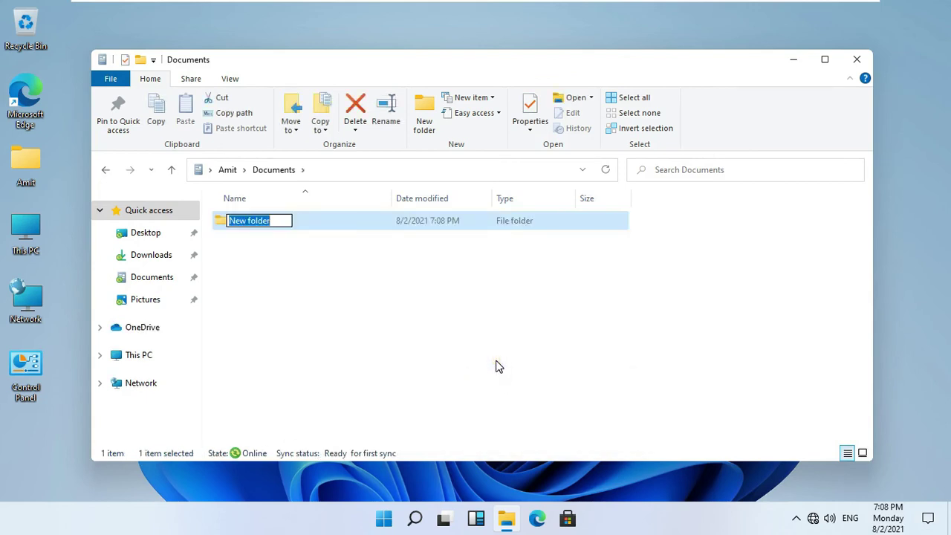
{"action": "type", "text": "test"}
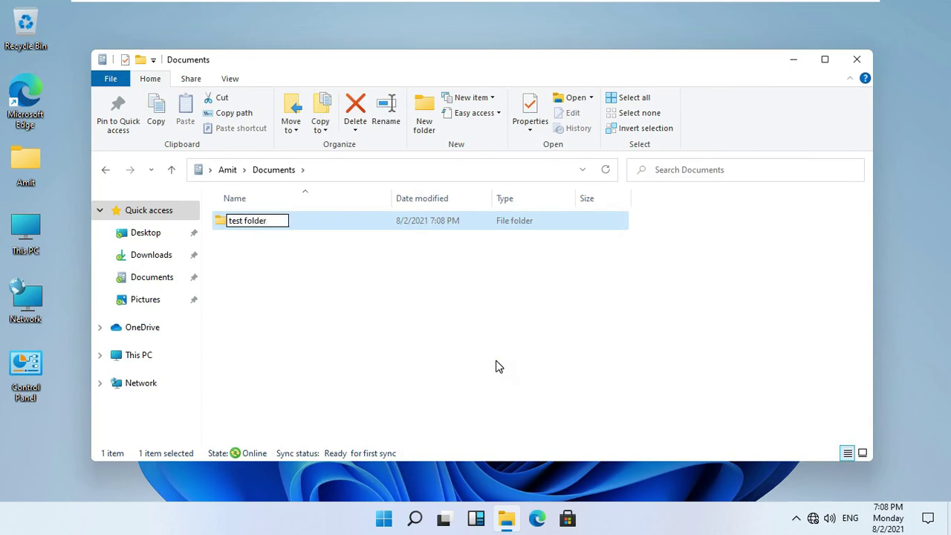
{"action": "type", "text": " folder"}
{"action": "left_click", "coordinate": [494, 365]}
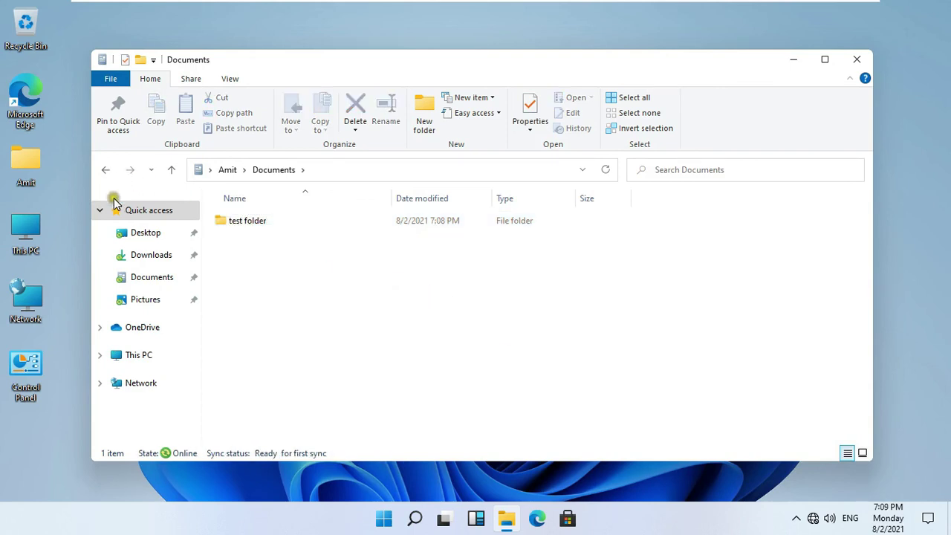
Step: Create a new folder named 'aaa' in Pictures, then close File Explorer
{"action": "left_click", "coordinate": [105, 171]}
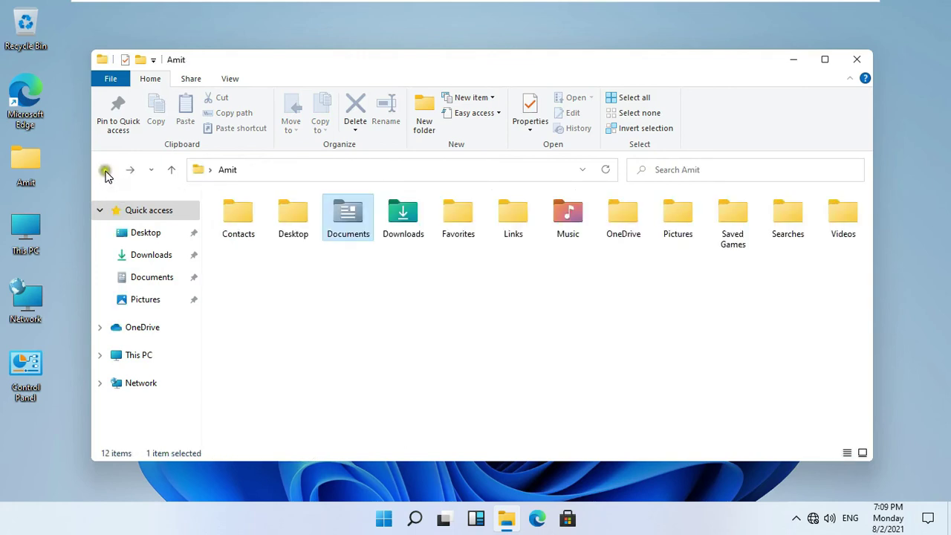
{"action": "double_click", "coordinate": [679, 221]}
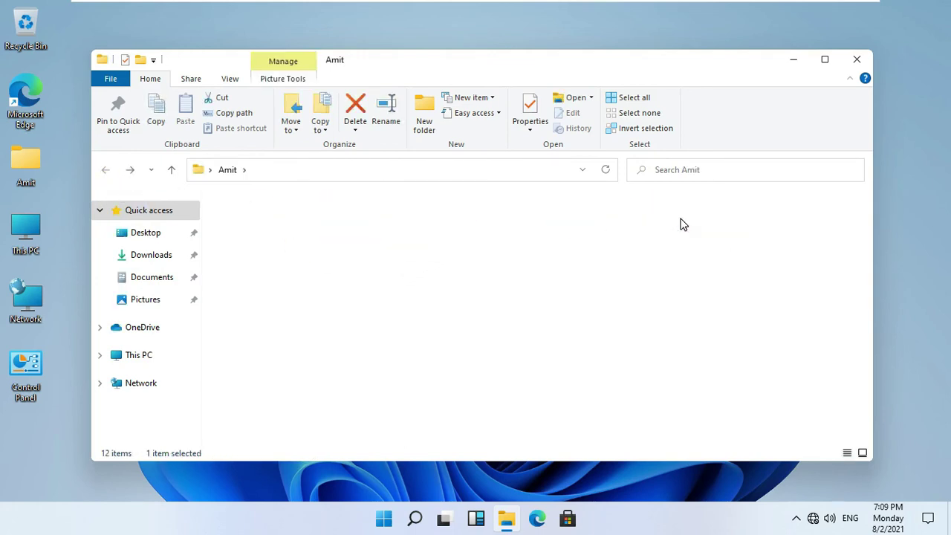
{"action": "right_click", "coordinate": [360, 260]}
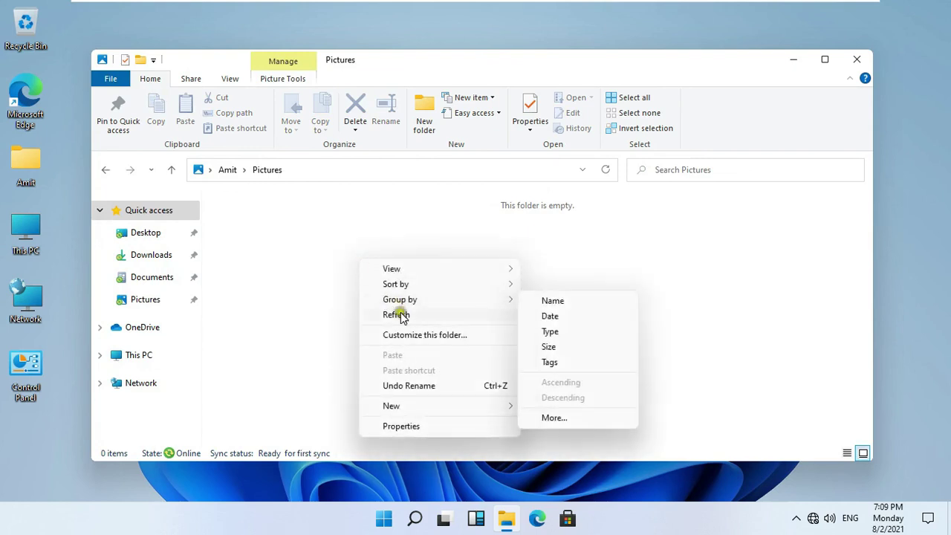
{"action": "left_click", "coordinate": [457, 407]}
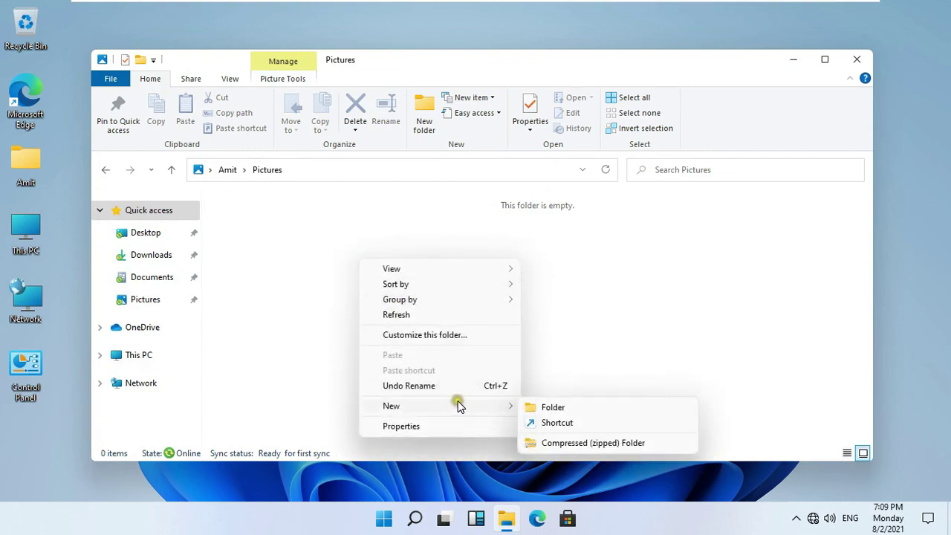
{"action": "left_click", "coordinate": [551, 407]}
{"action": "type", "text": "aaa"}
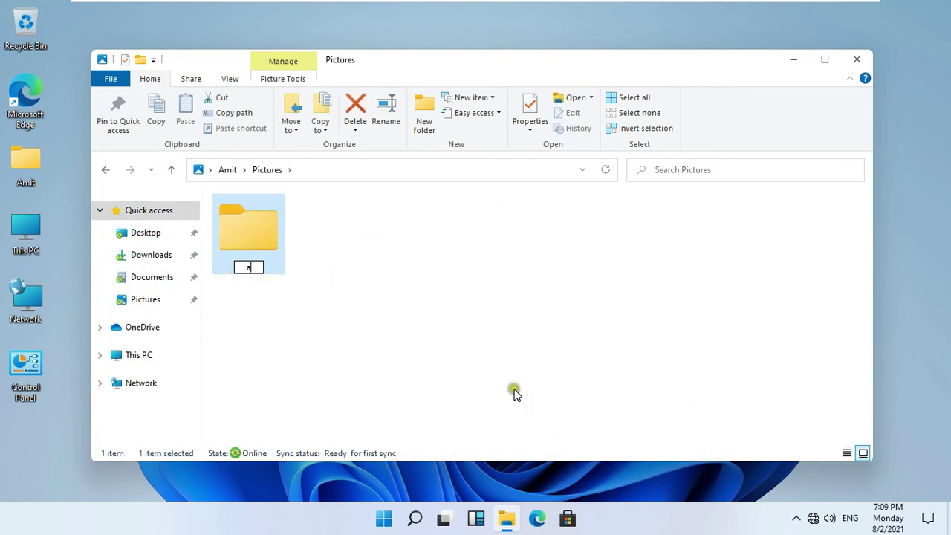
{"action": "left_click", "coordinate": [335, 255]}
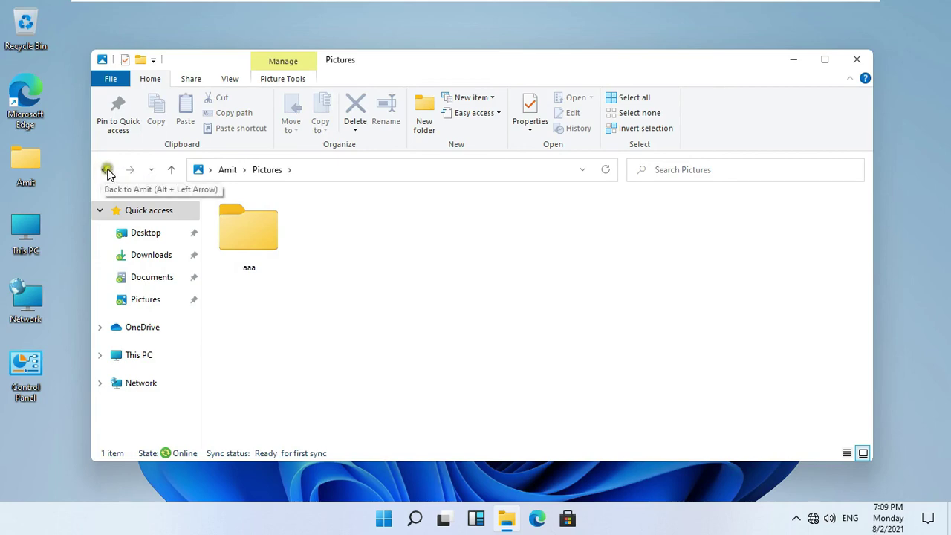
{"action": "left_click", "coordinate": [856, 60]}
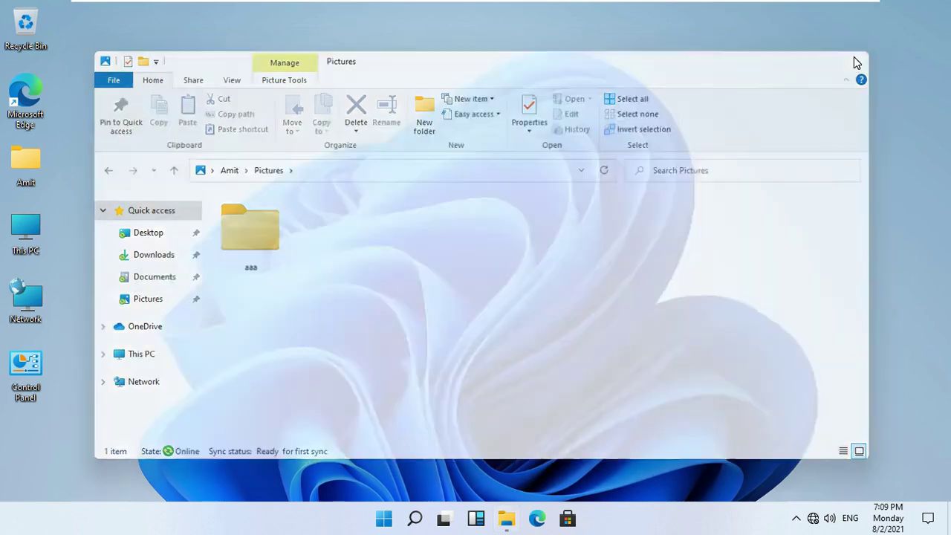
Step: On the Server 2022 VM, browse to C:\Redirect and the user's folder, then try opening Documents
{"action": "mouse_move", "coordinate": [763, 6]}
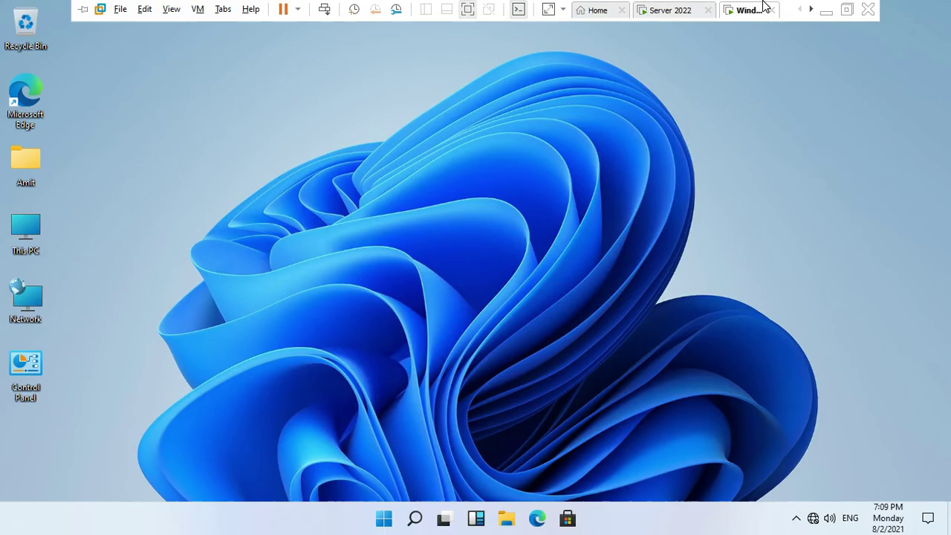
{"action": "left_click", "coordinate": [673, 9]}
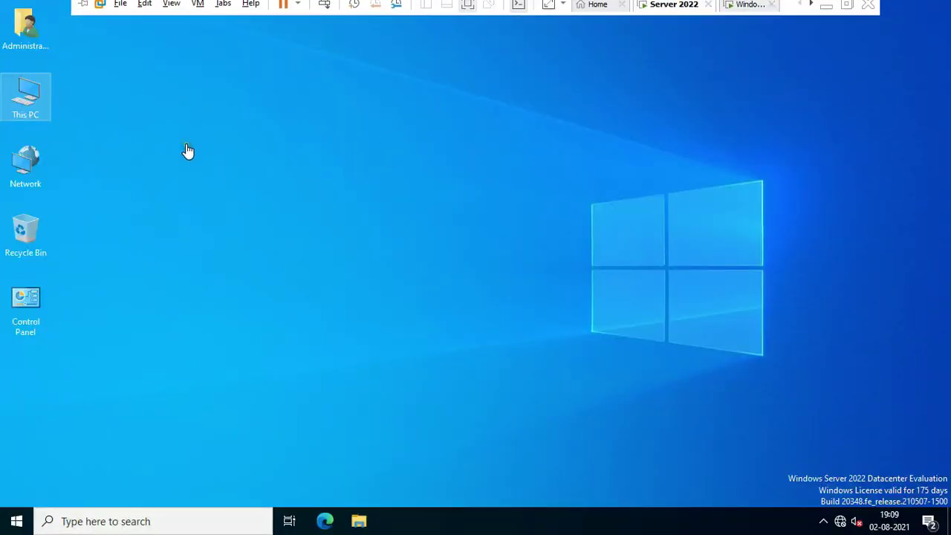
{"action": "left_click", "coordinate": [37, 104]}
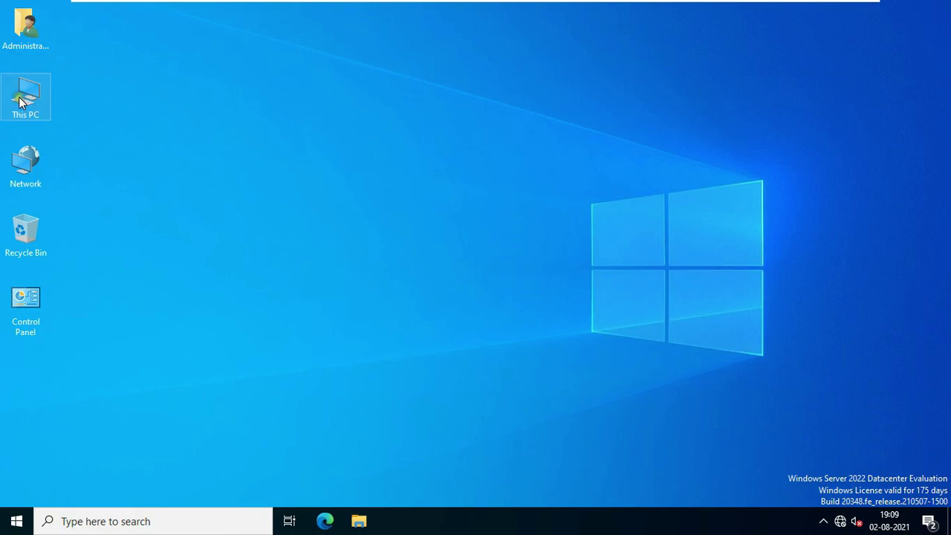
{"action": "double_click", "coordinate": [21, 104]}
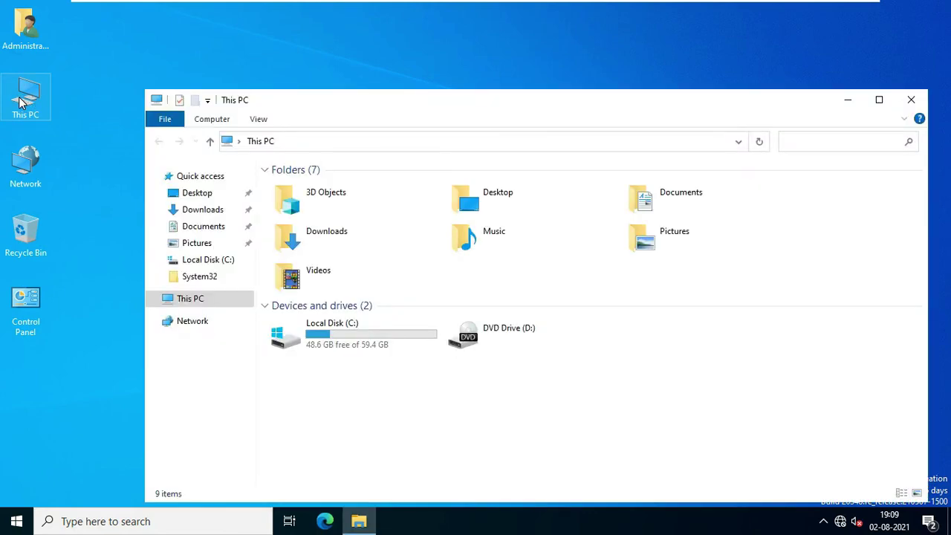
{"action": "double_click", "coordinate": [358, 335]}
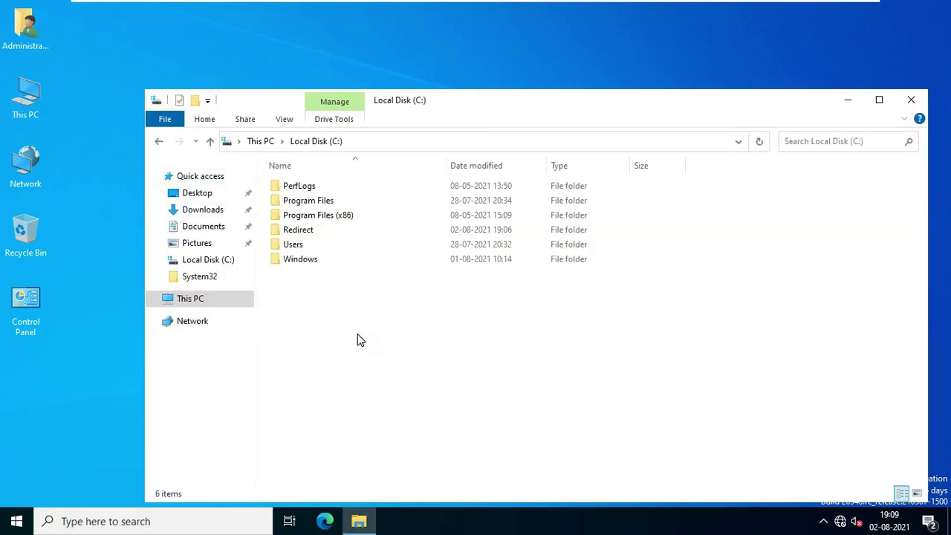
{"action": "double_click", "coordinate": [308, 232]}
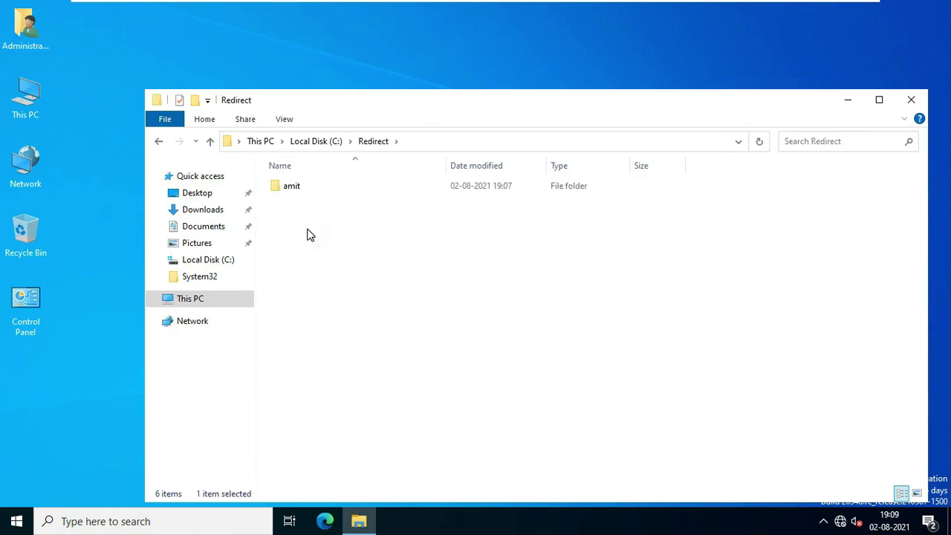
{"action": "double_click", "coordinate": [297, 187]}
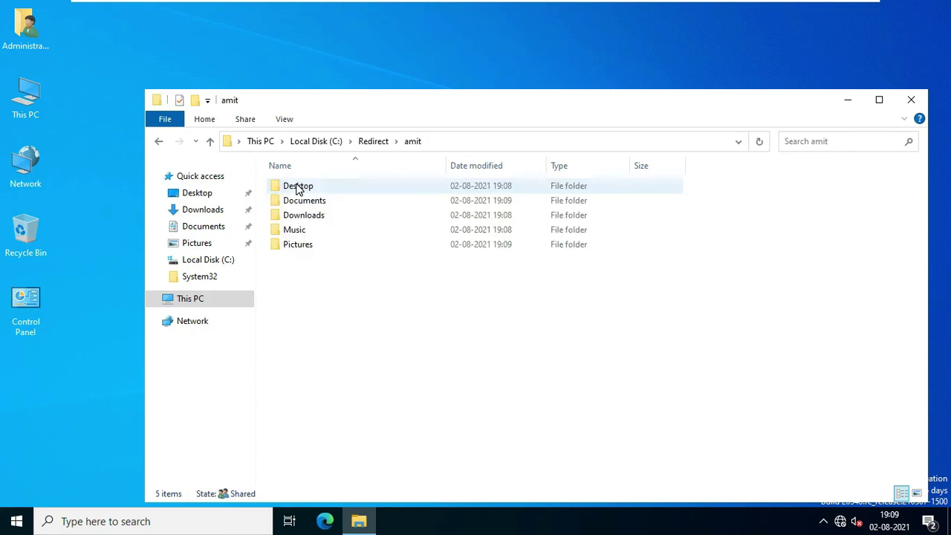
{"action": "double_click", "coordinate": [320, 202]}
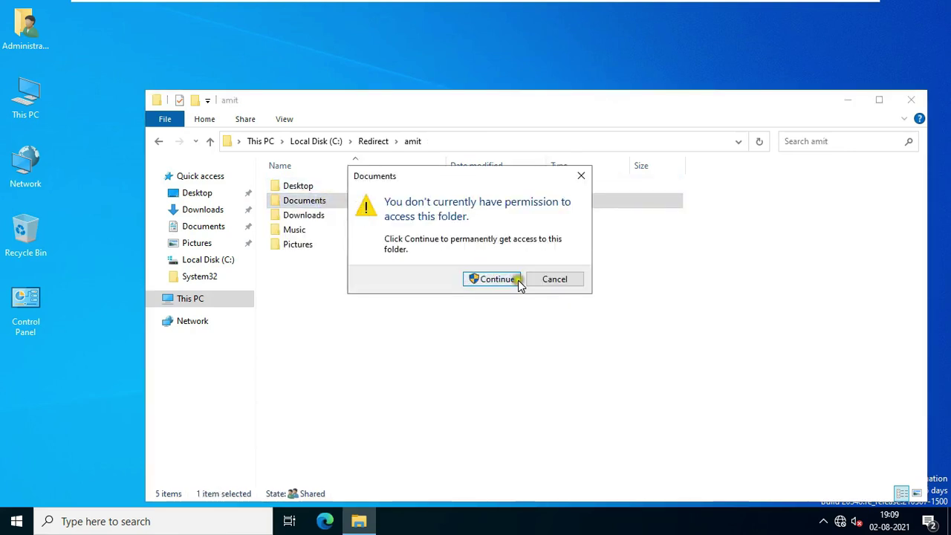
{"action": "left_click", "coordinate": [495, 278]}
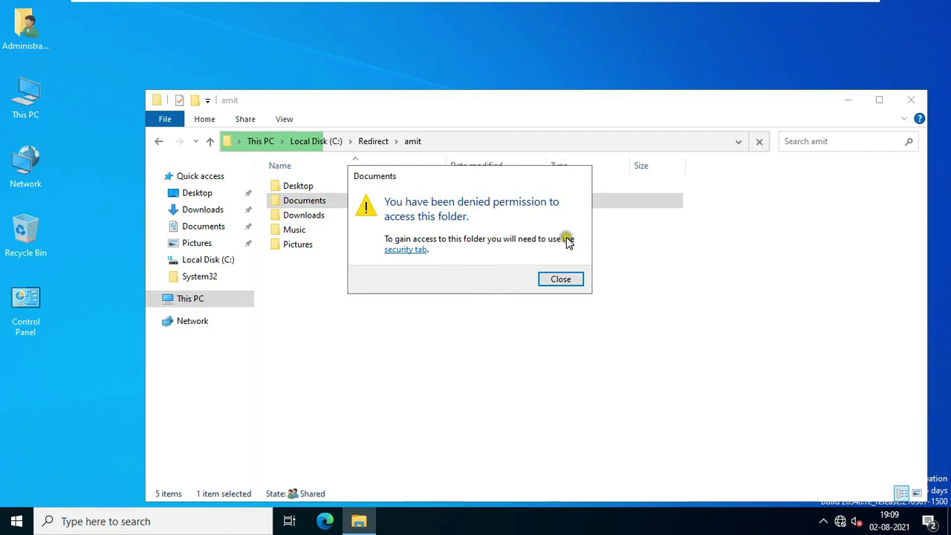
Step: Change the owner of the Documents folder to the Administrator account in advanced security settings
{"action": "left_click", "coordinate": [413, 251]}
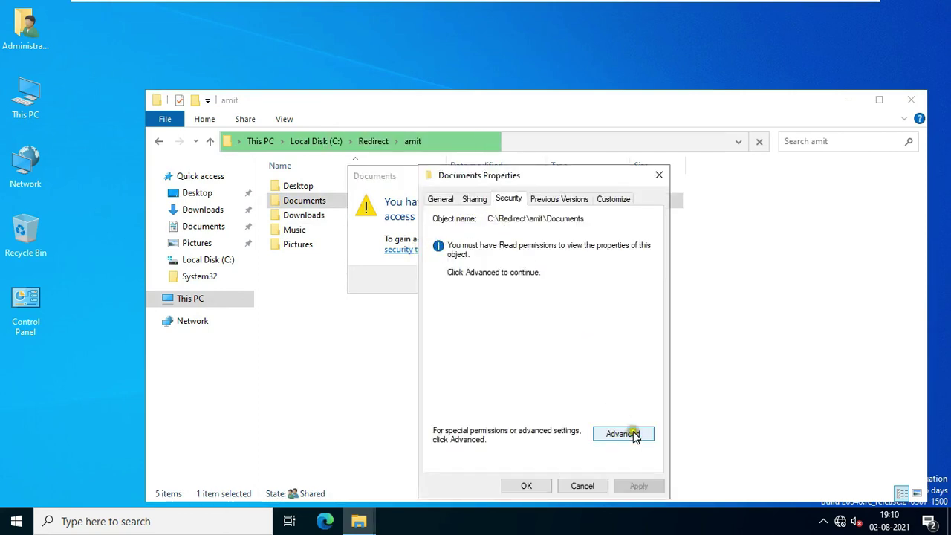
{"action": "left_click", "coordinate": [623, 434]}
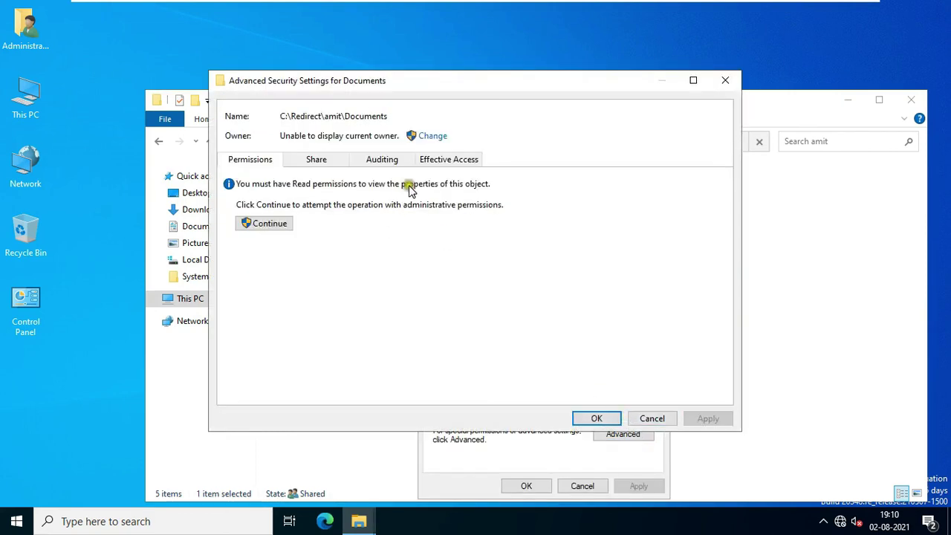
{"action": "left_click", "coordinate": [434, 141]}
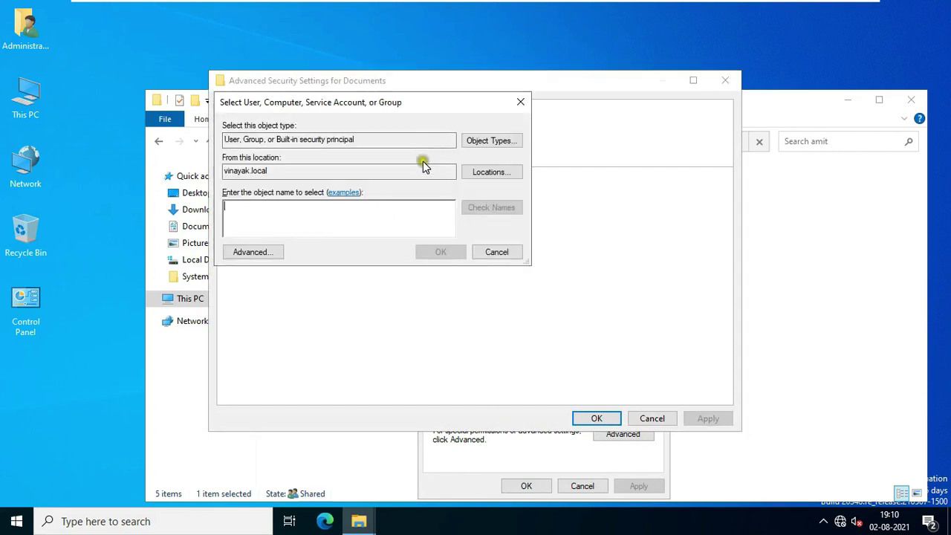
{"action": "type", "text": "administrat"}
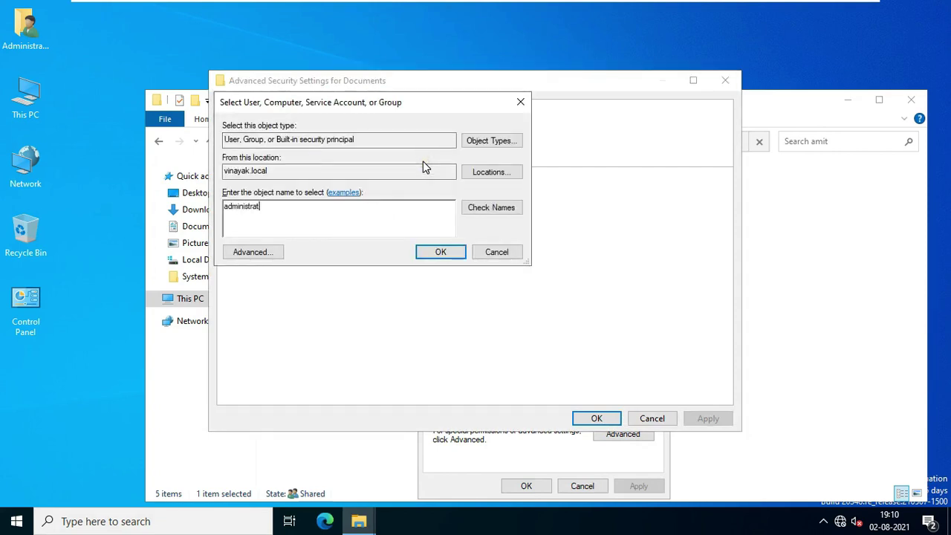
{"action": "type", "text": "or"}
{"action": "key", "text": "alt+c"}
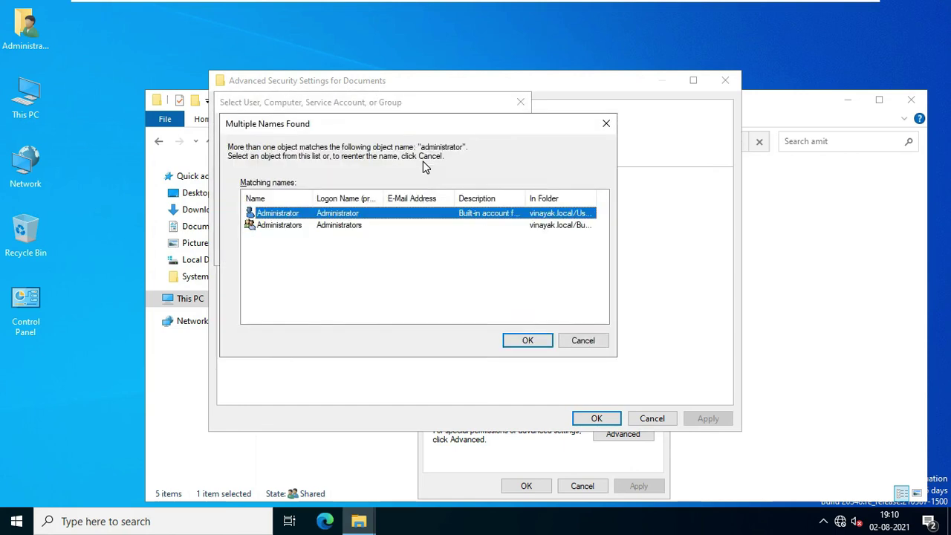
{"action": "left_click", "coordinate": [524, 339]}
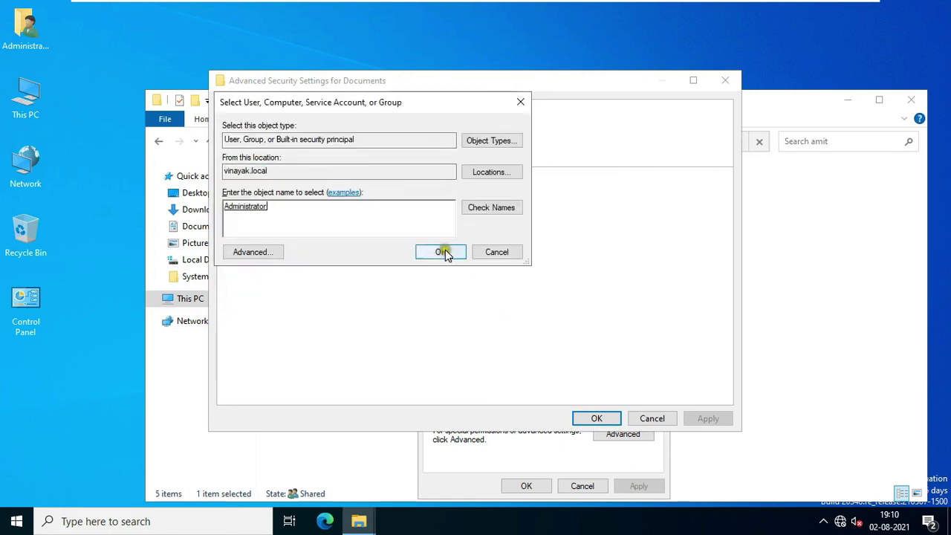
{"action": "left_click", "coordinate": [444, 253]}
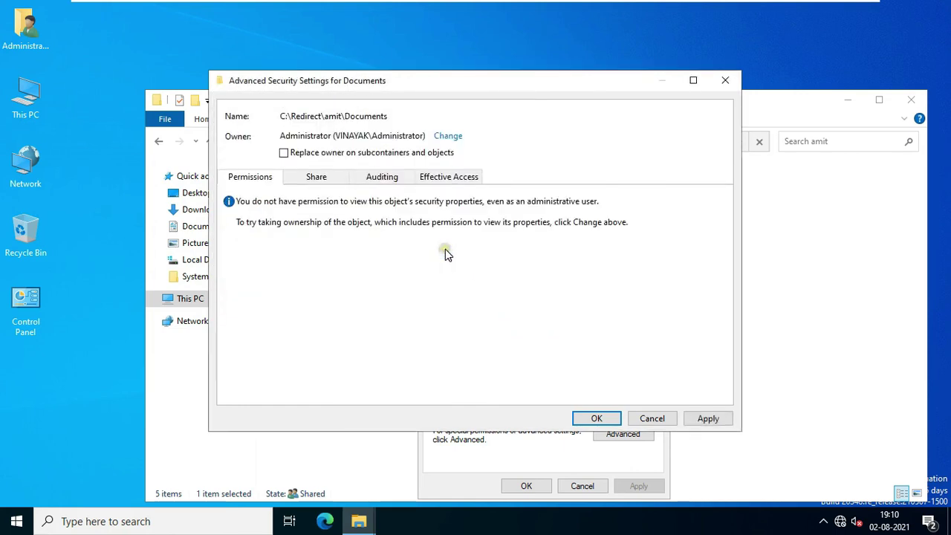
Step: Apply the new owner to all subfolders and files, then open Documents to find the test folder
{"action": "left_click", "coordinate": [315, 155]}
{"action": "left_click", "coordinate": [708, 419]}
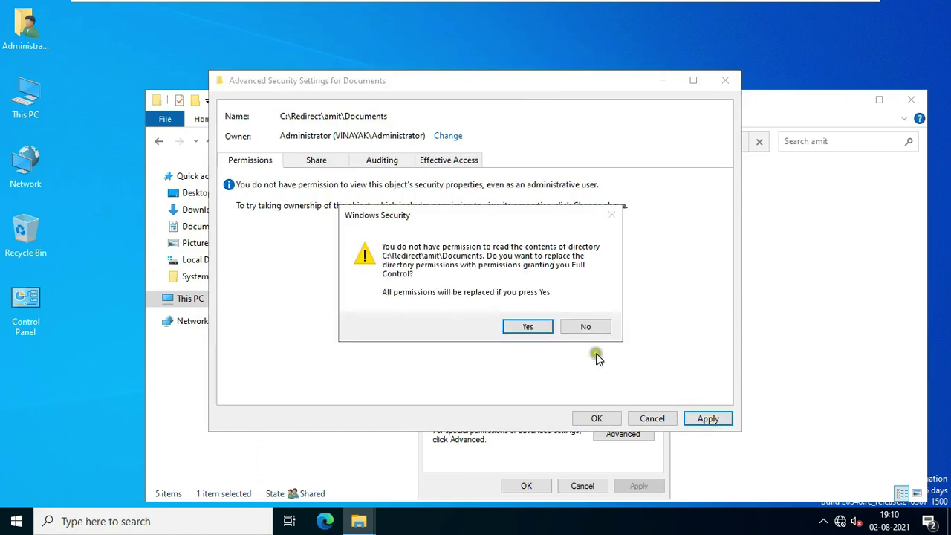
{"action": "left_click", "coordinate": [531, 321]}
{"action": "left_click", "coordinate": [587, 313]}
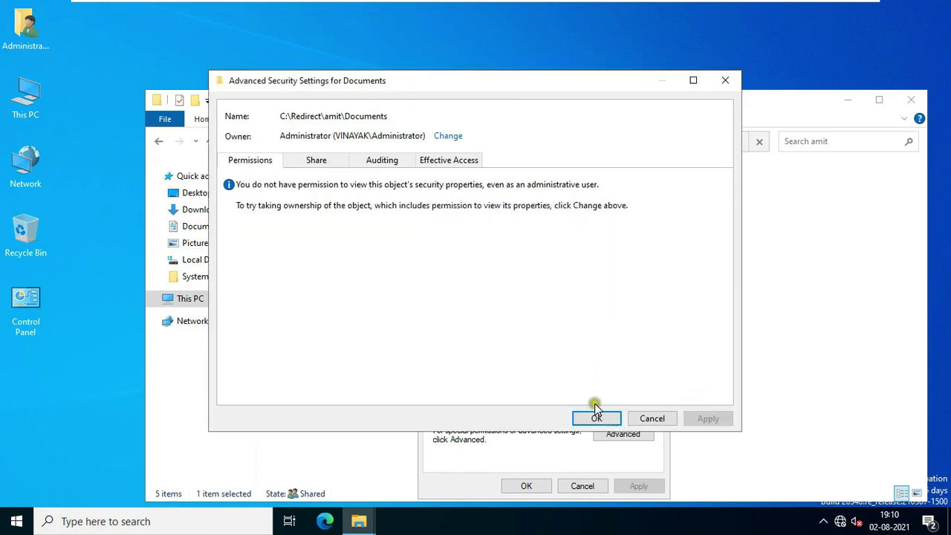
{"action": "left_click", "coordinate": [596, 417]}
{"action": "left_click", "coordinate": [527, 486]}
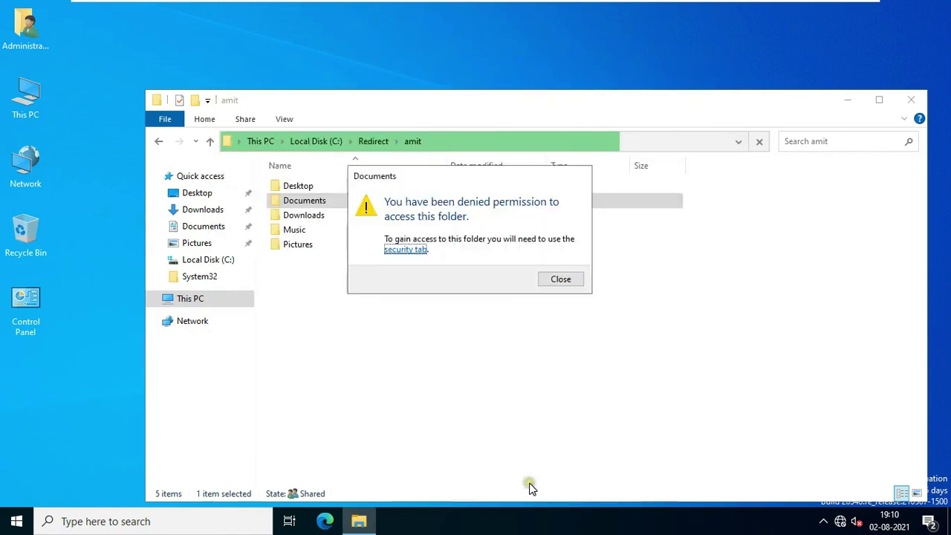
{"action": "left_click", "coordinate": [561, 279]}
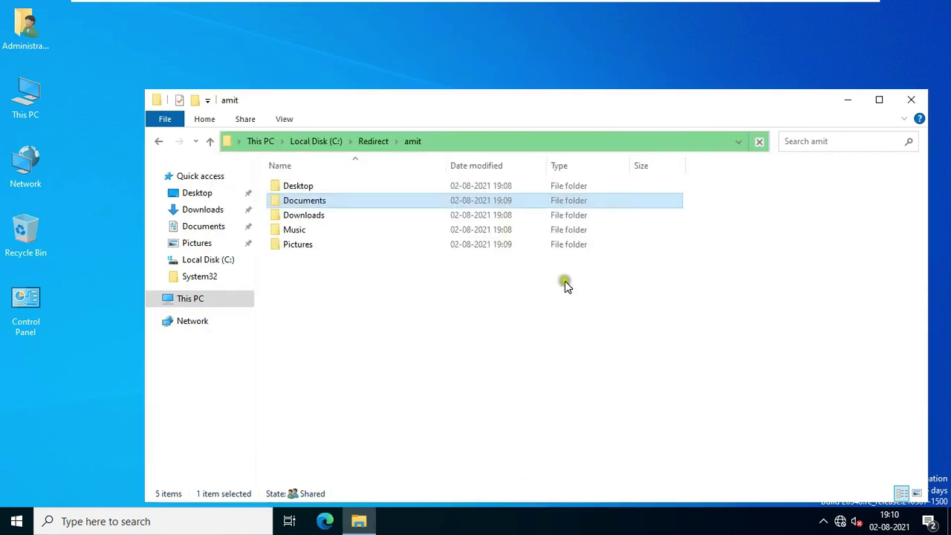
{"action": "double_click", "coordinate": [320, 202]}
{"action": "left_click", "coordinate": [325, 189]}
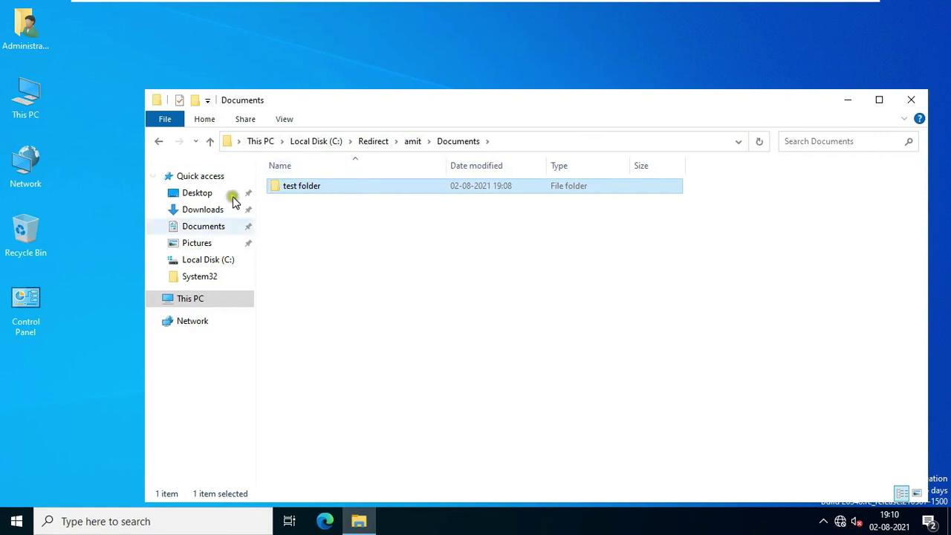